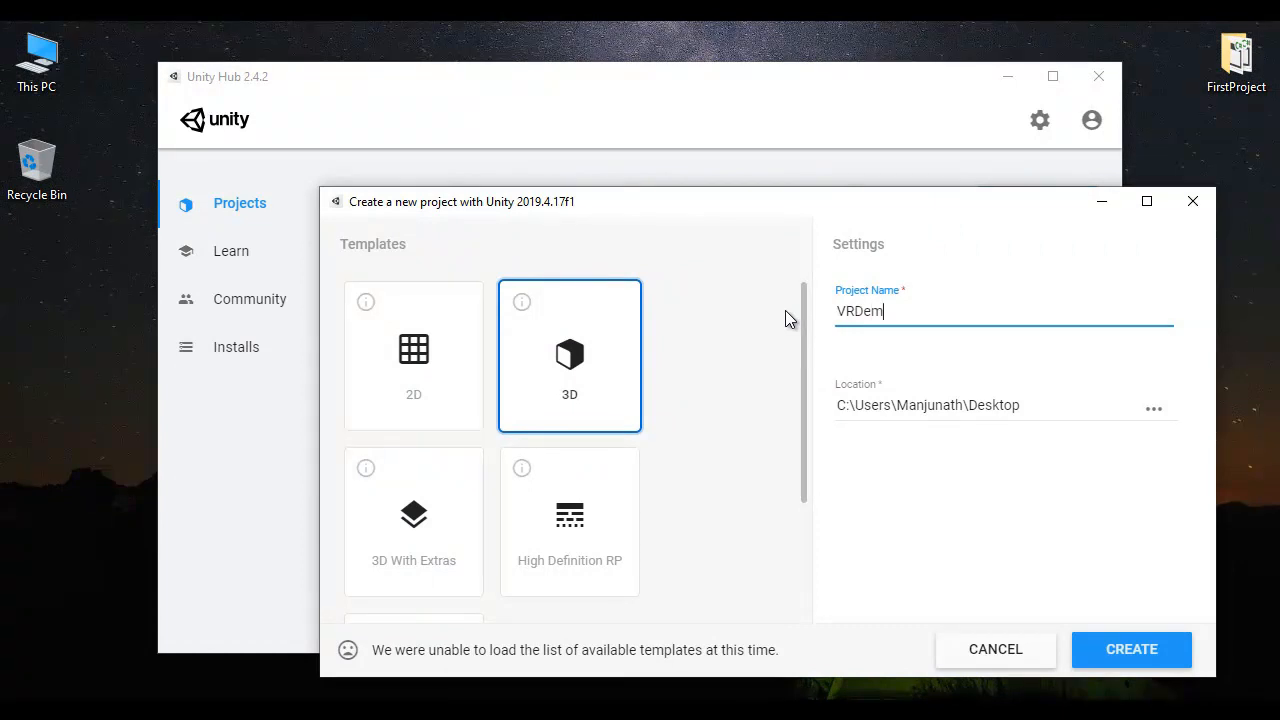
- Name the new 3D project VRDemoProject and create it on the Desktop
text(ct)
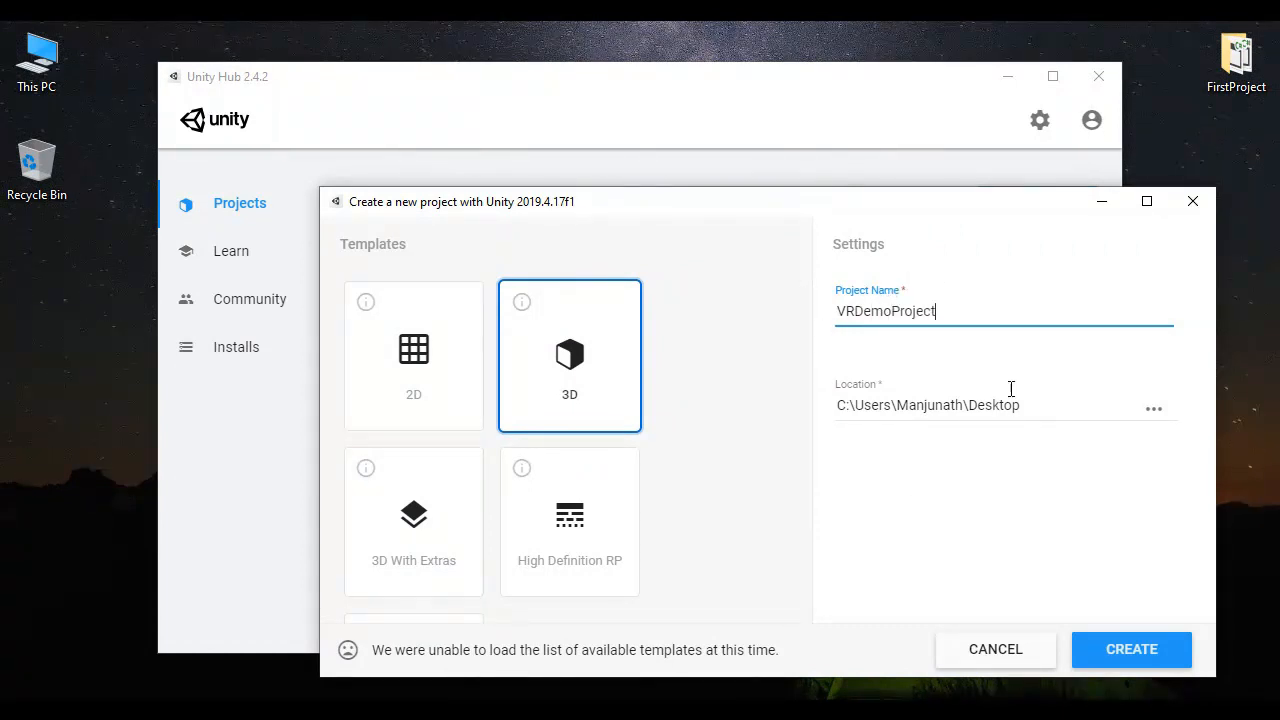
click(1130, 650)
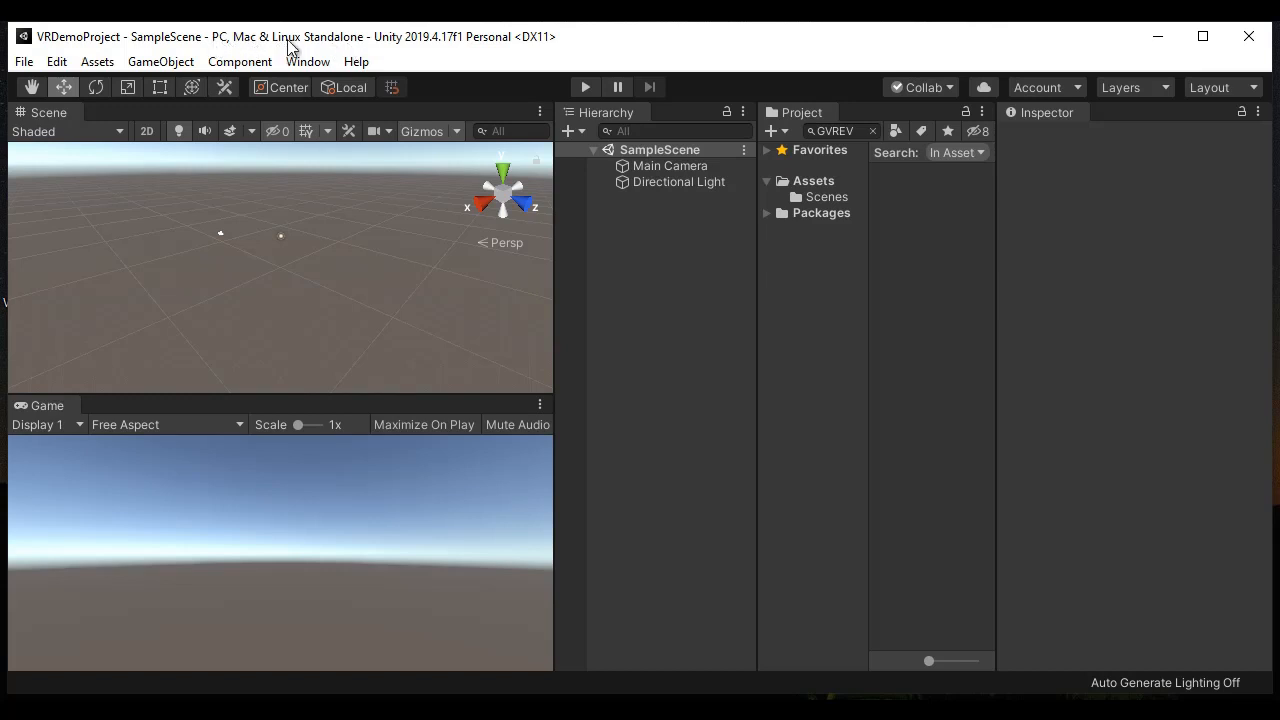
- Switch the project's build platform to Android and close the Build Settings
click(24, 63)
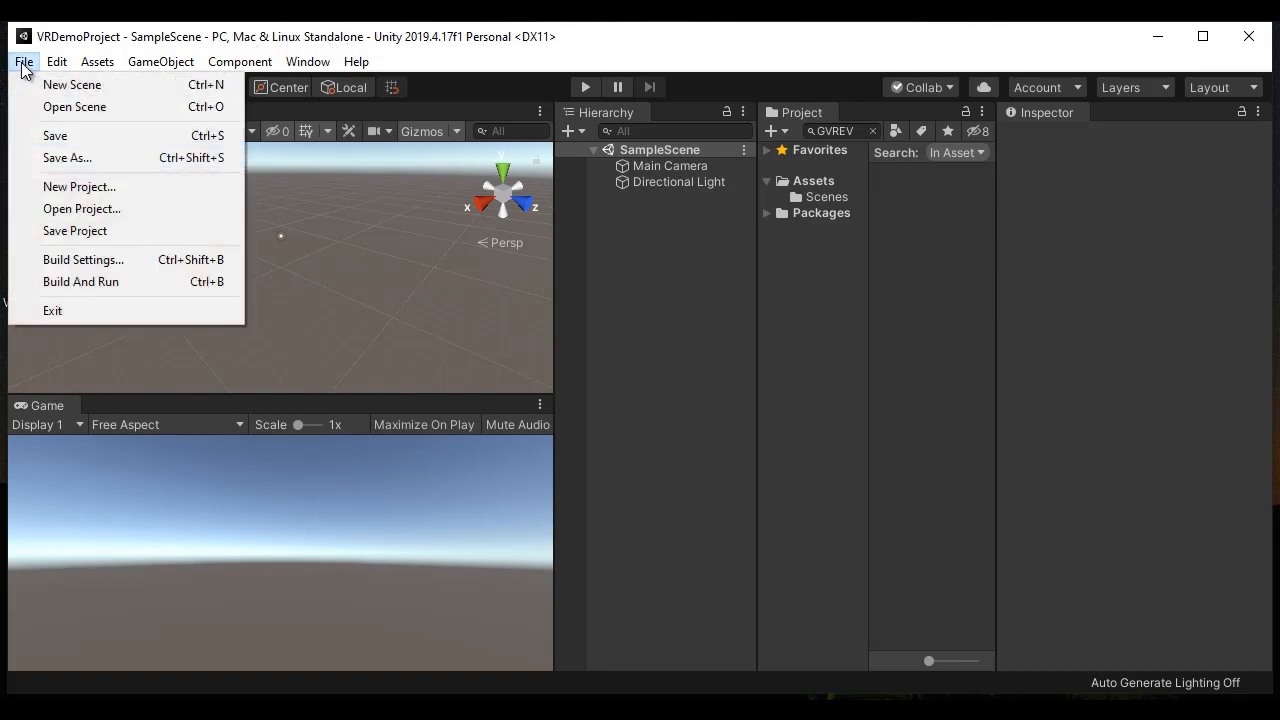
click(90, 257)
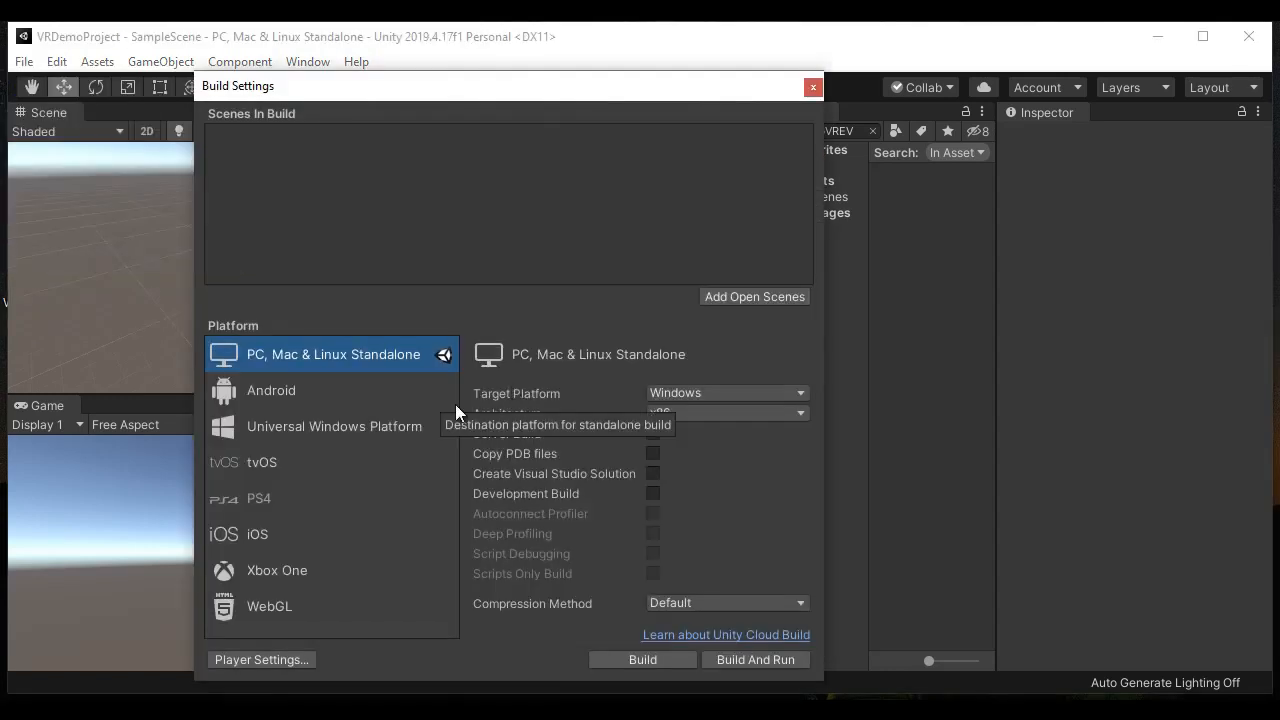
click(325, 396)
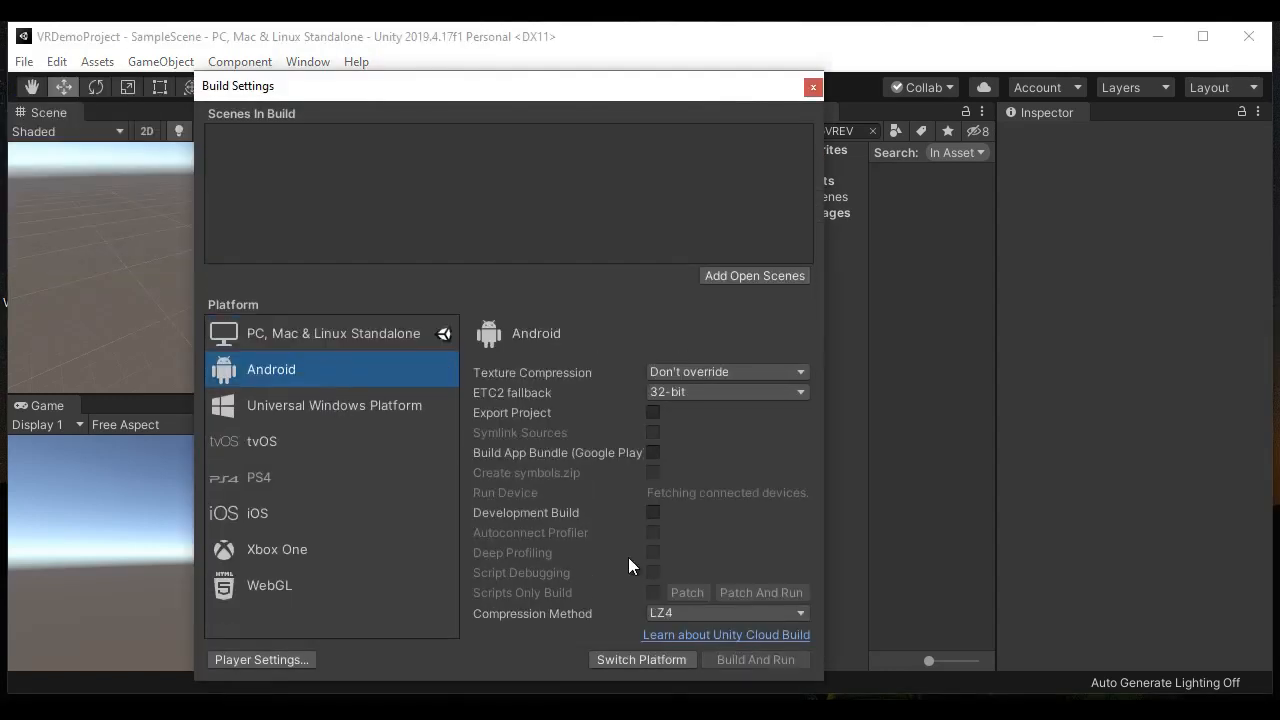
click(635, 657)
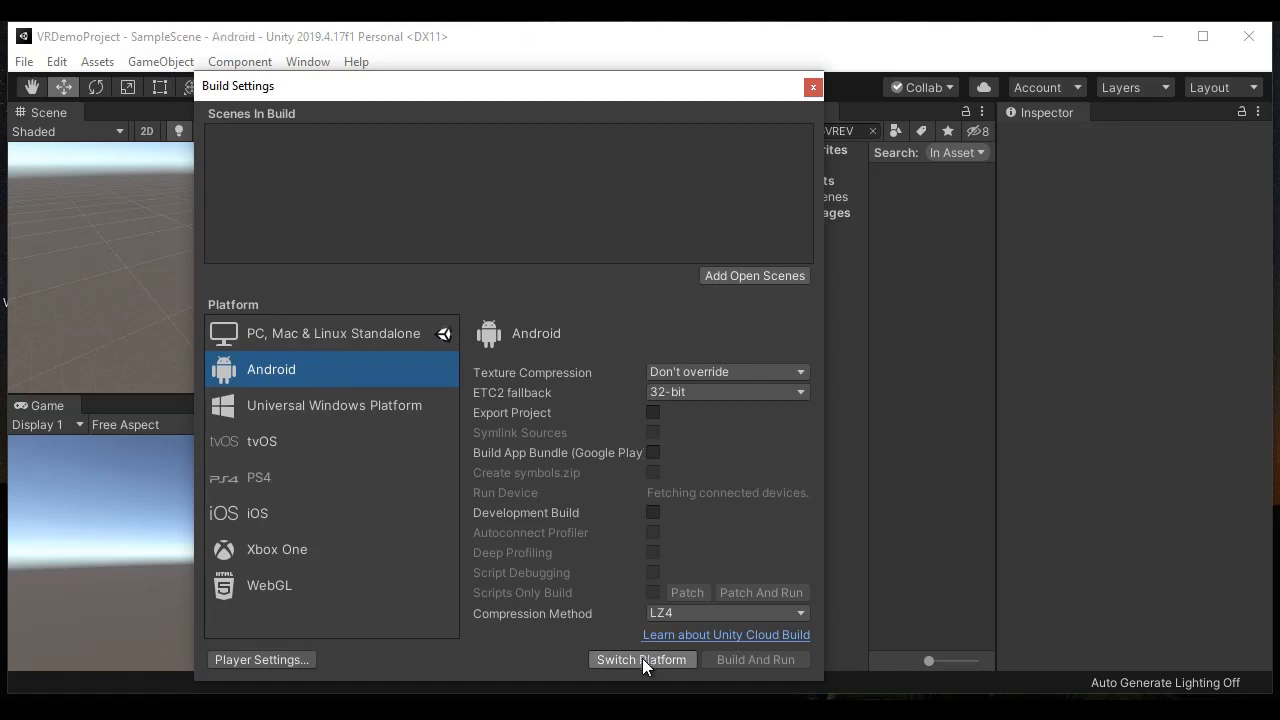
click(814, 87)
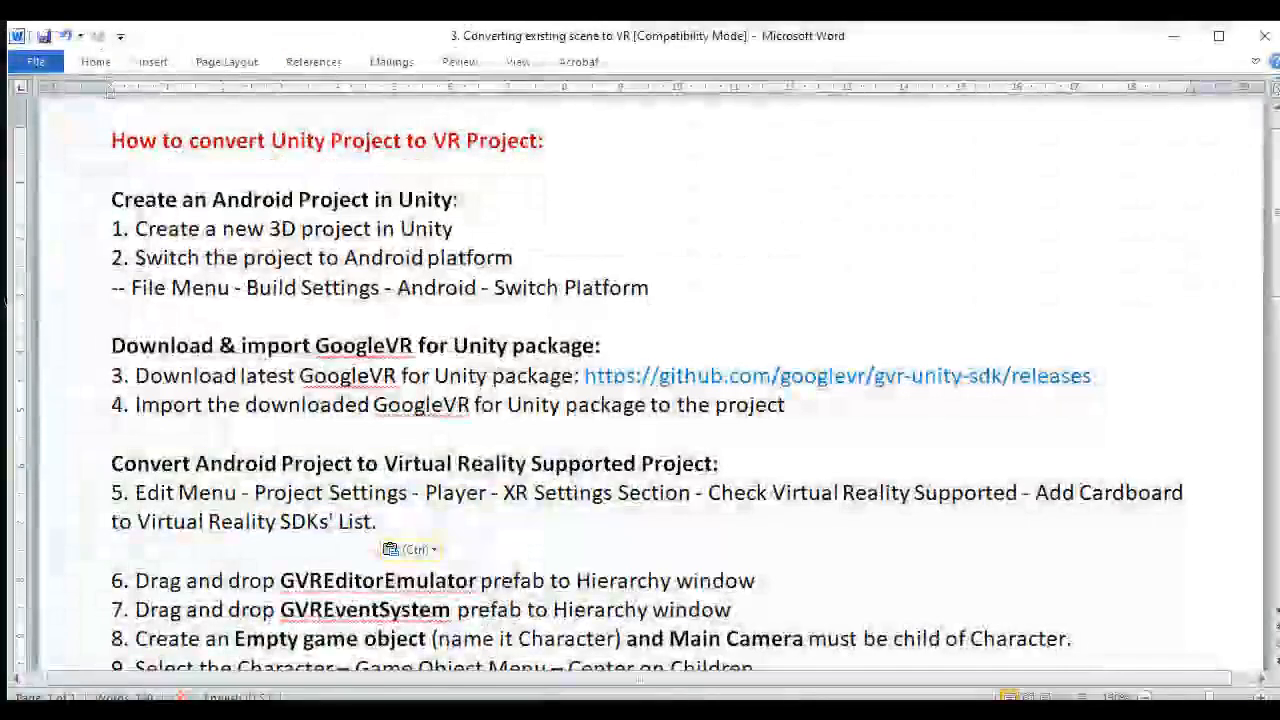
- In the Word notes, read the sections on creating an Android project and downloading the GoogleVR for Unity package
drag(111, 200, 418, 204)
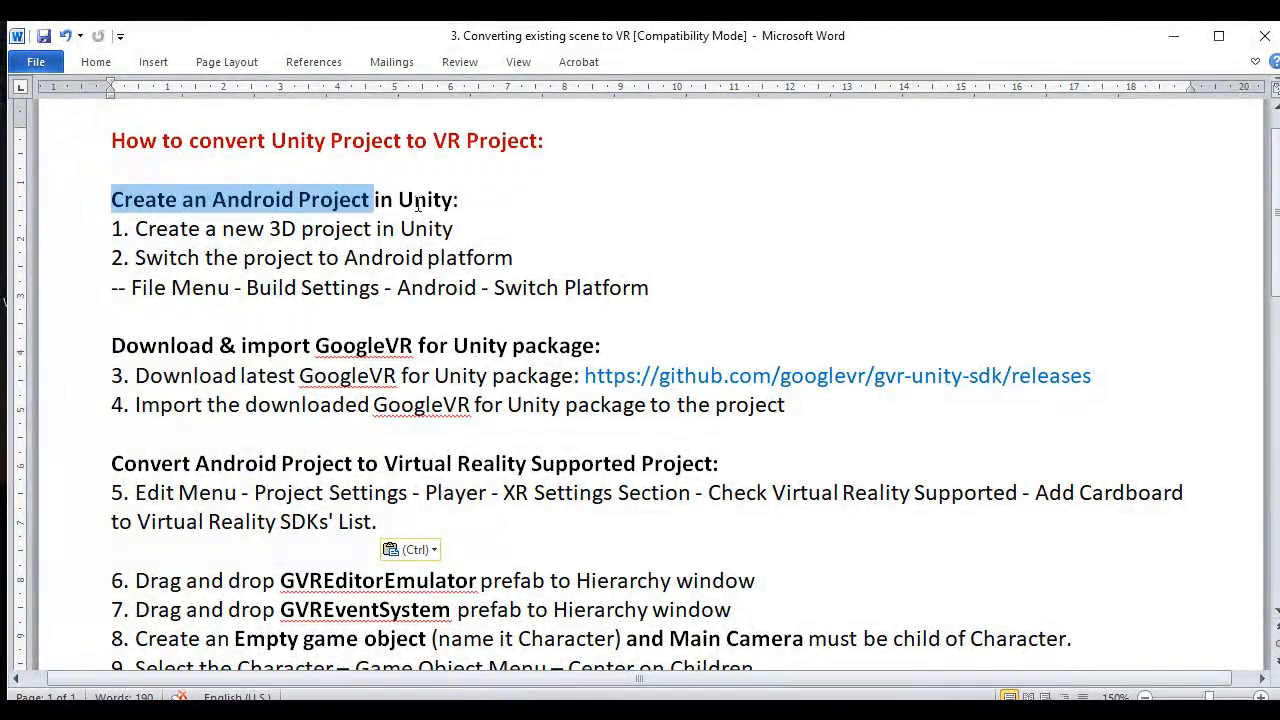
click(500, 196)
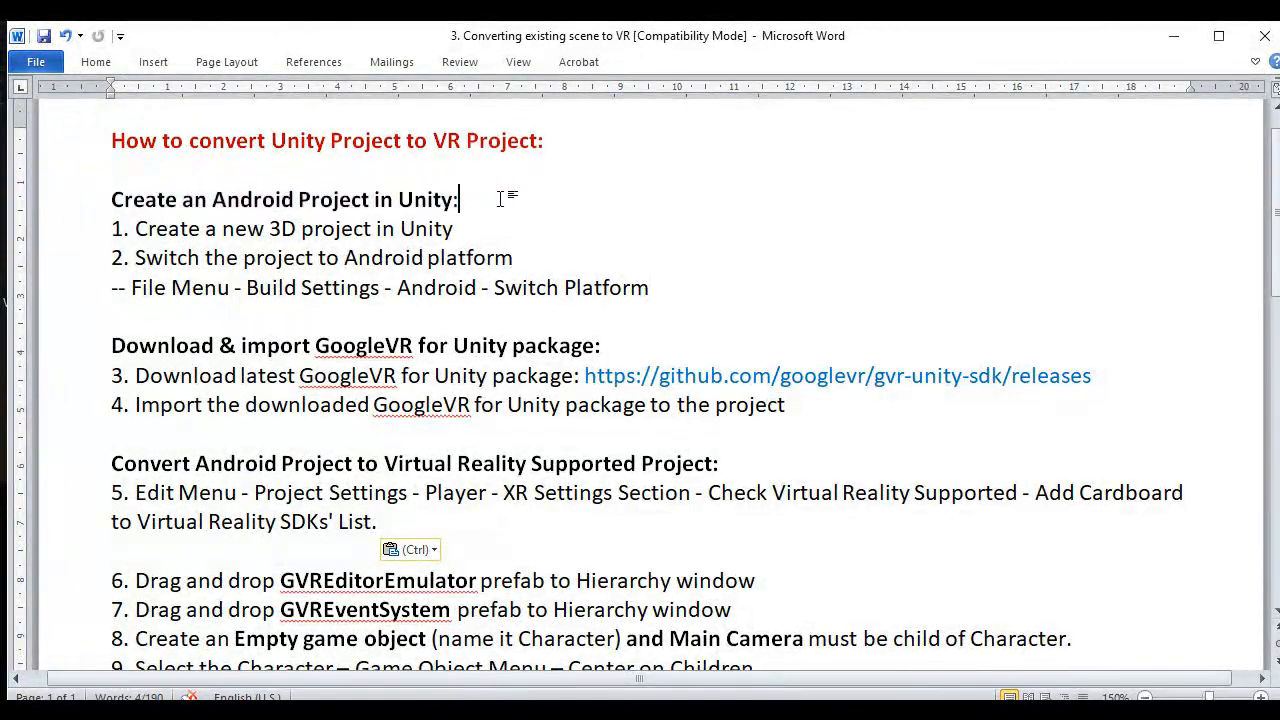
click(88, 355)
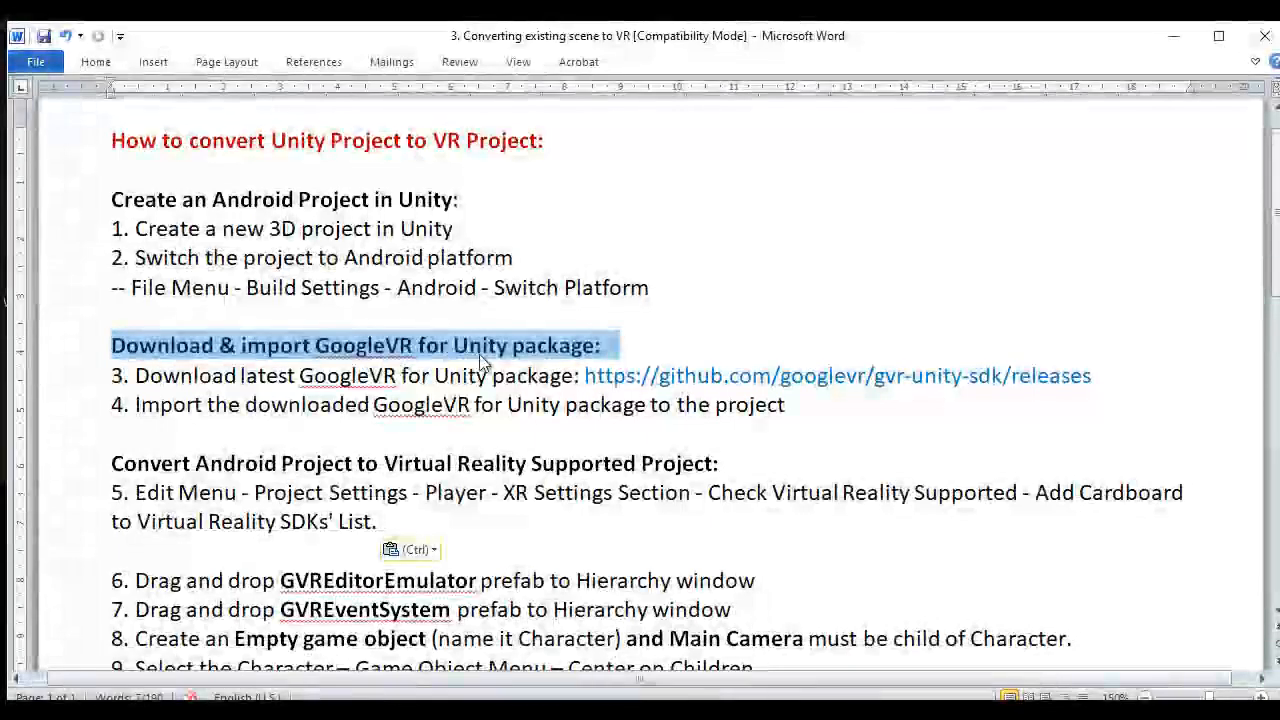
click(647, 347)
drag(134, 381, 248, 381)
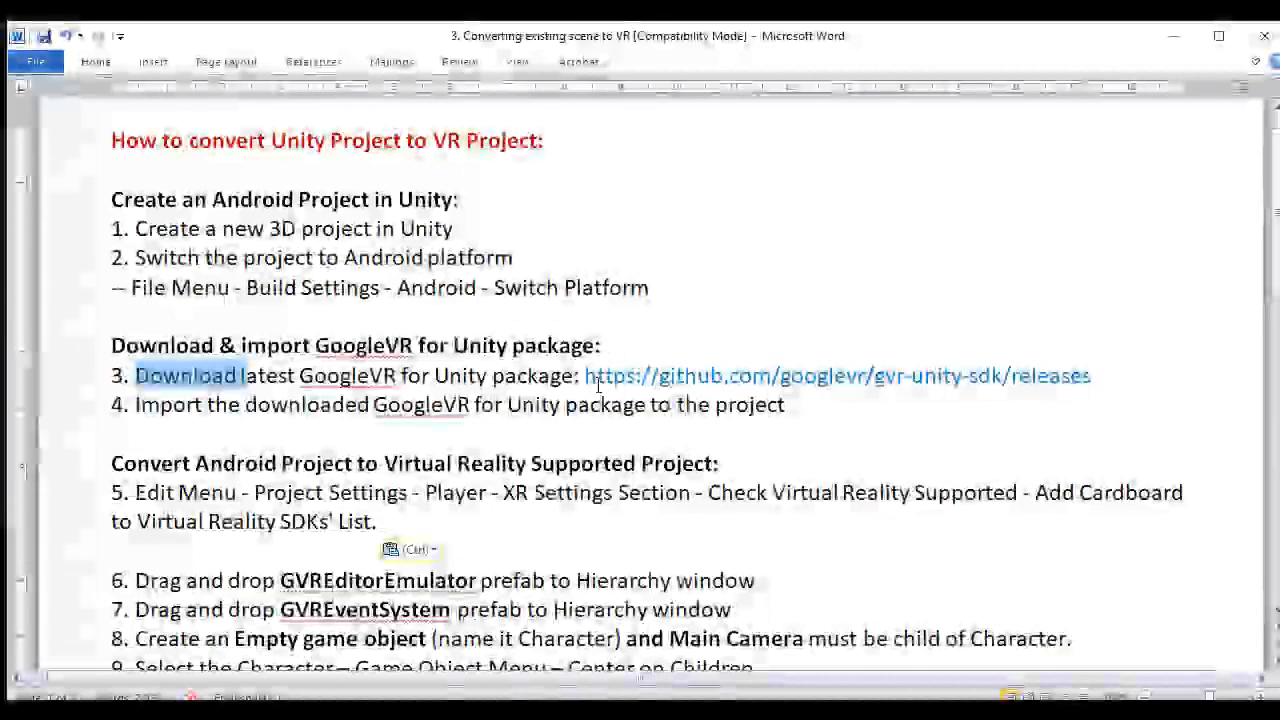
drag(582, 378, 1115, 401)
click(1112, 387)
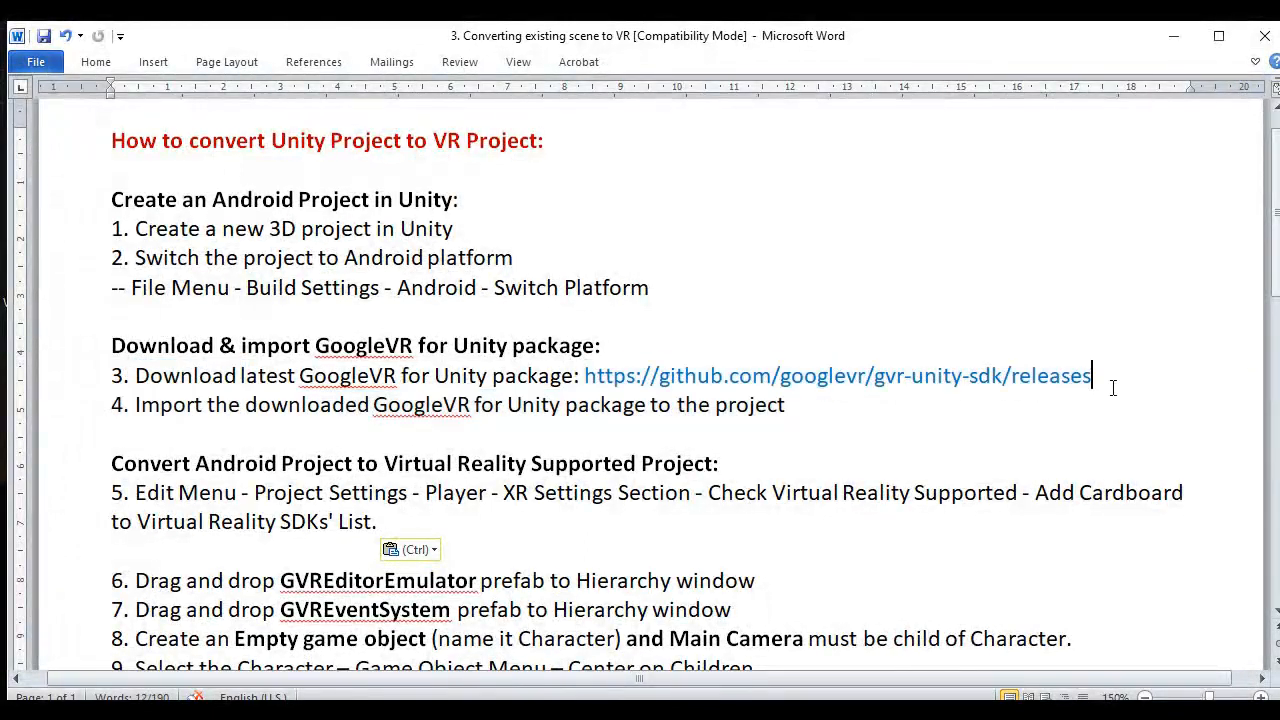
- Check for the GoogleVRForUnity_1.200.1 package in the Downloads folder, and read the package import instruction in the Word notes
click(467, 712)
click(556, 670)
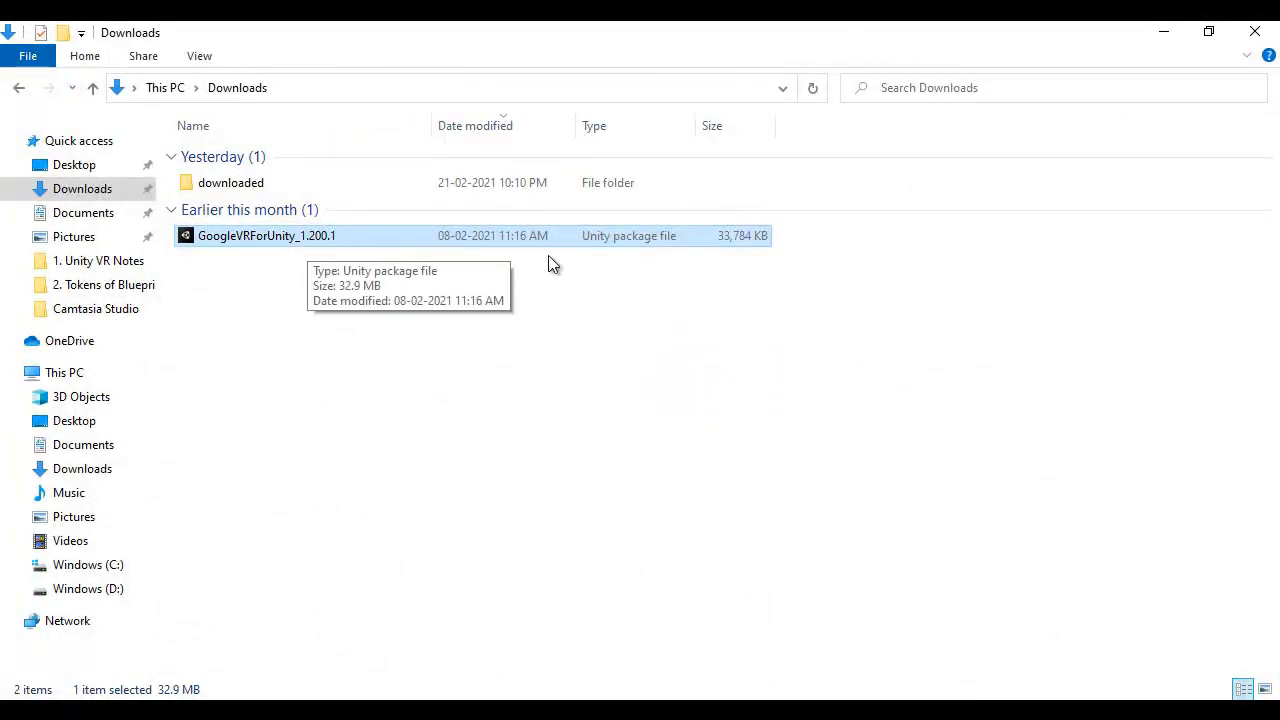
click(630, 712)
click(630, 712)
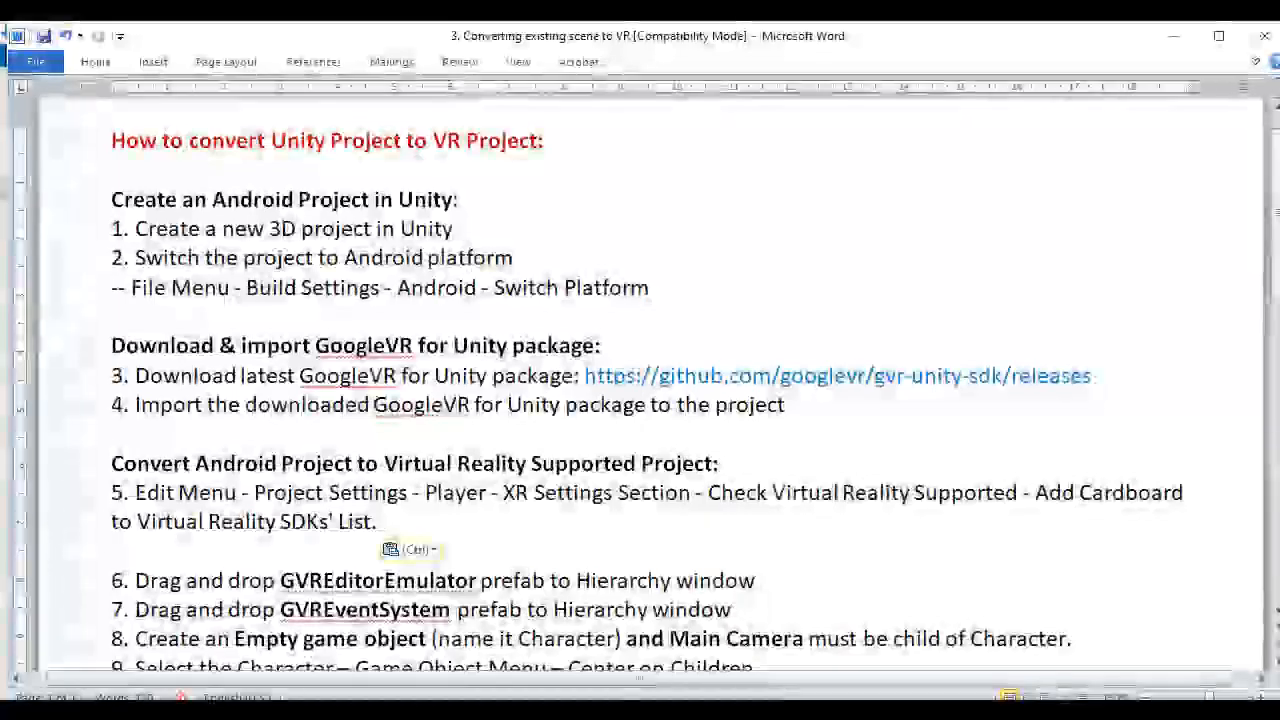
drag(141, 404, 471, 404)
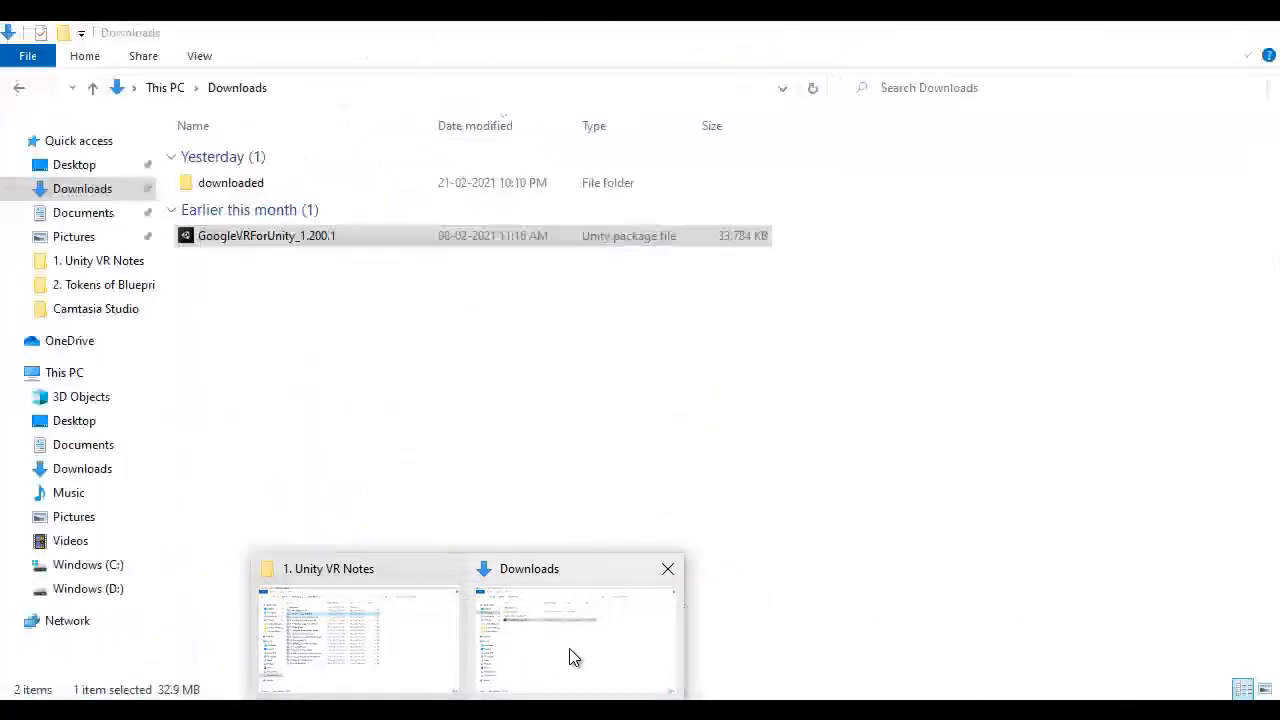
- Import the complete GoogleVRForUnity_1.200.1 package from Downloads into the Unity project and select the GoogleVR folder in Assets
click(569, 648)
drag(263, 237, 816, 192)
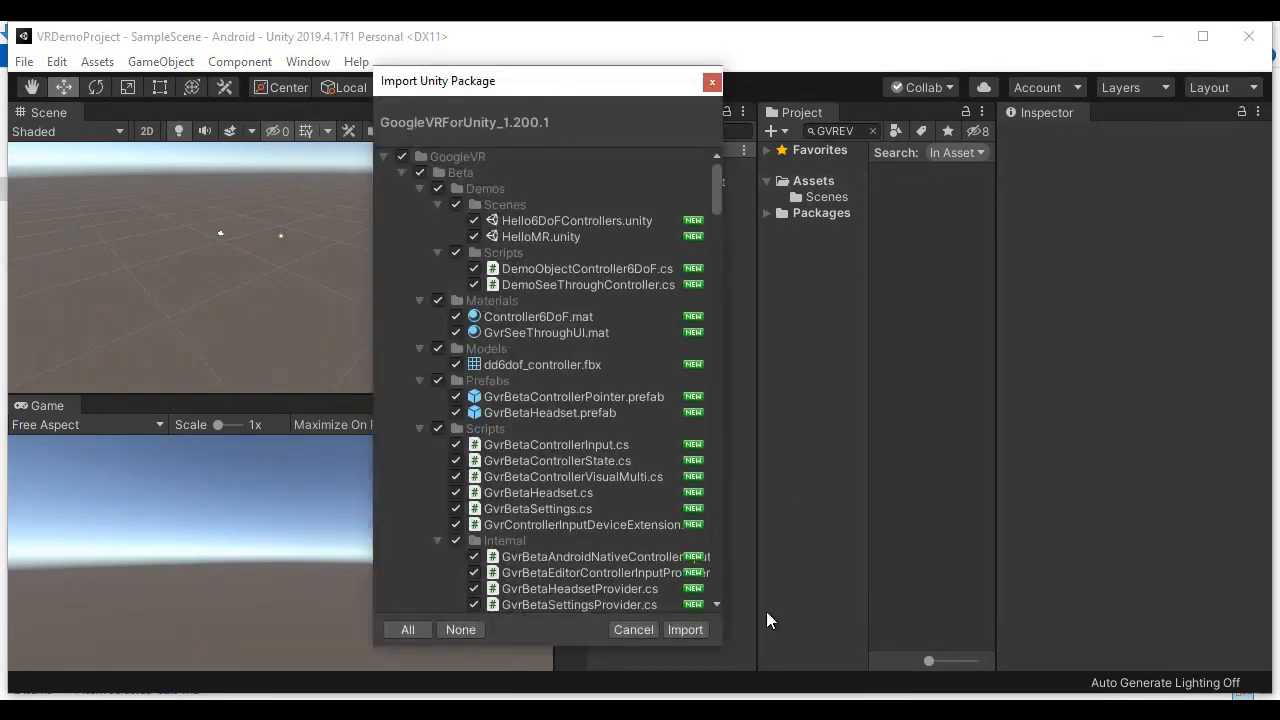
click(686, 631)
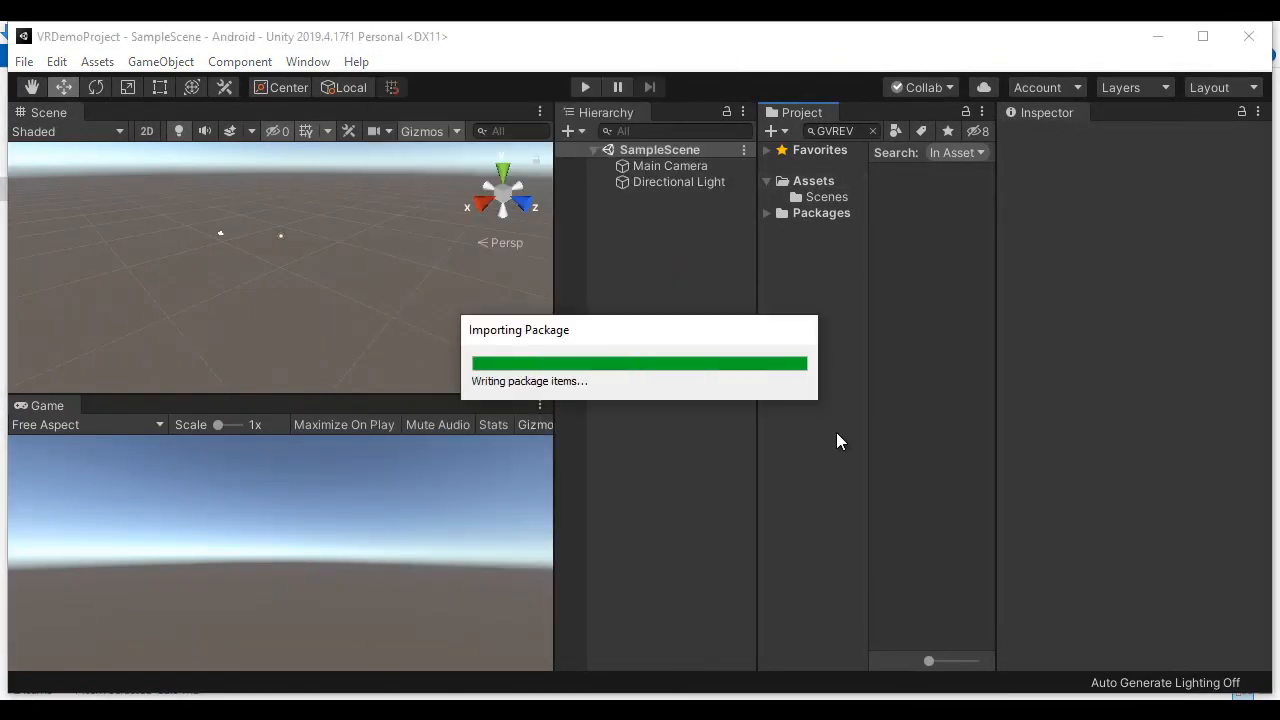
click(837, 181)
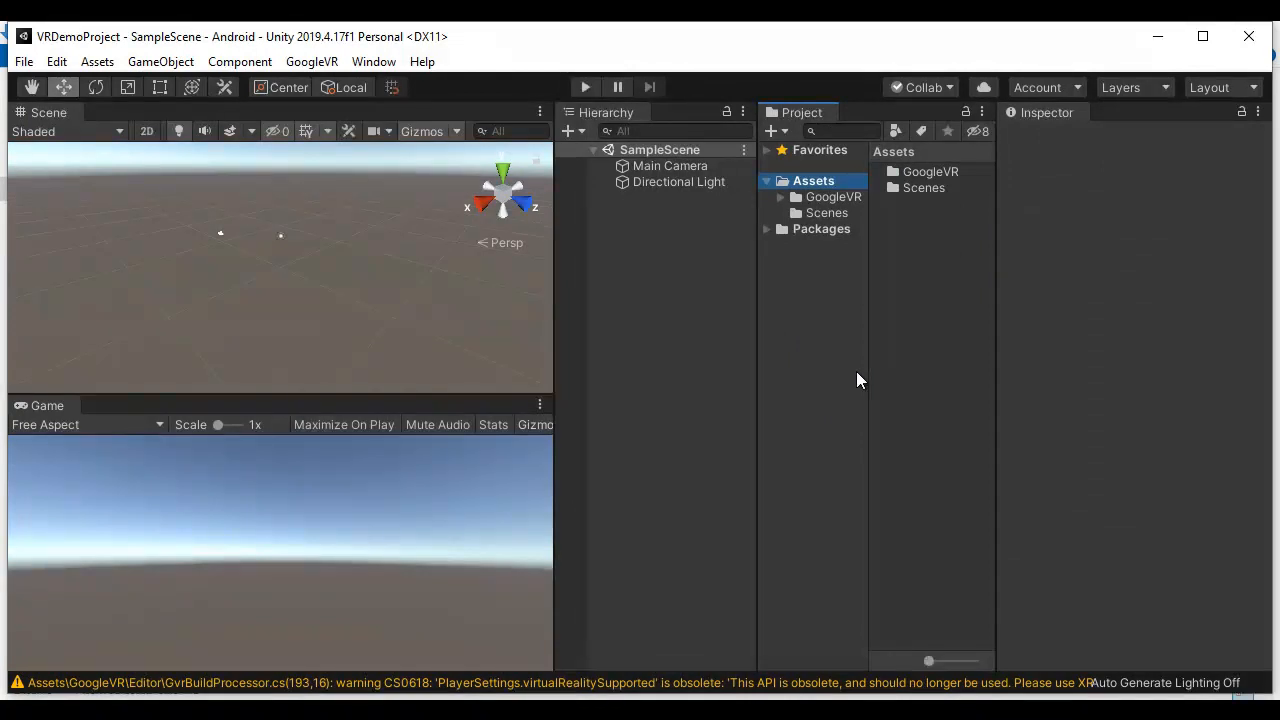
click(928, 172)
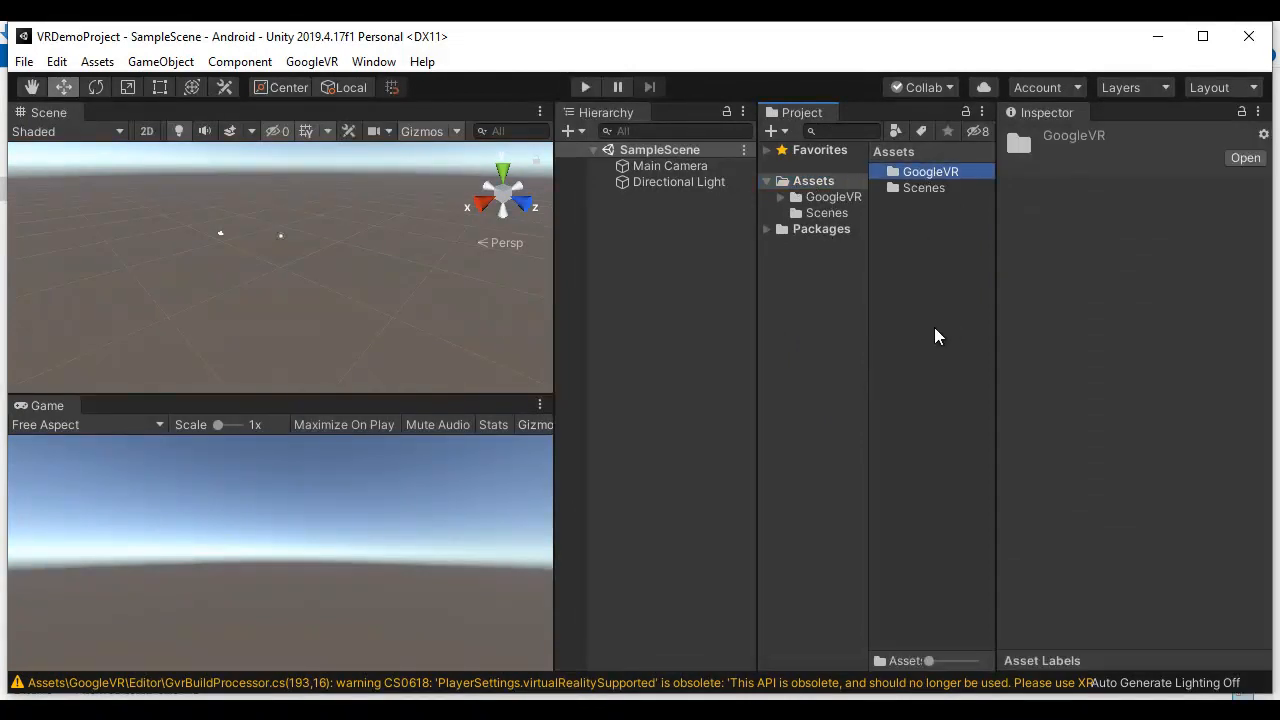
- In the Word notes, read the instructions for converting the Android project to a Virtual Reality Supported project
click(500, 708)
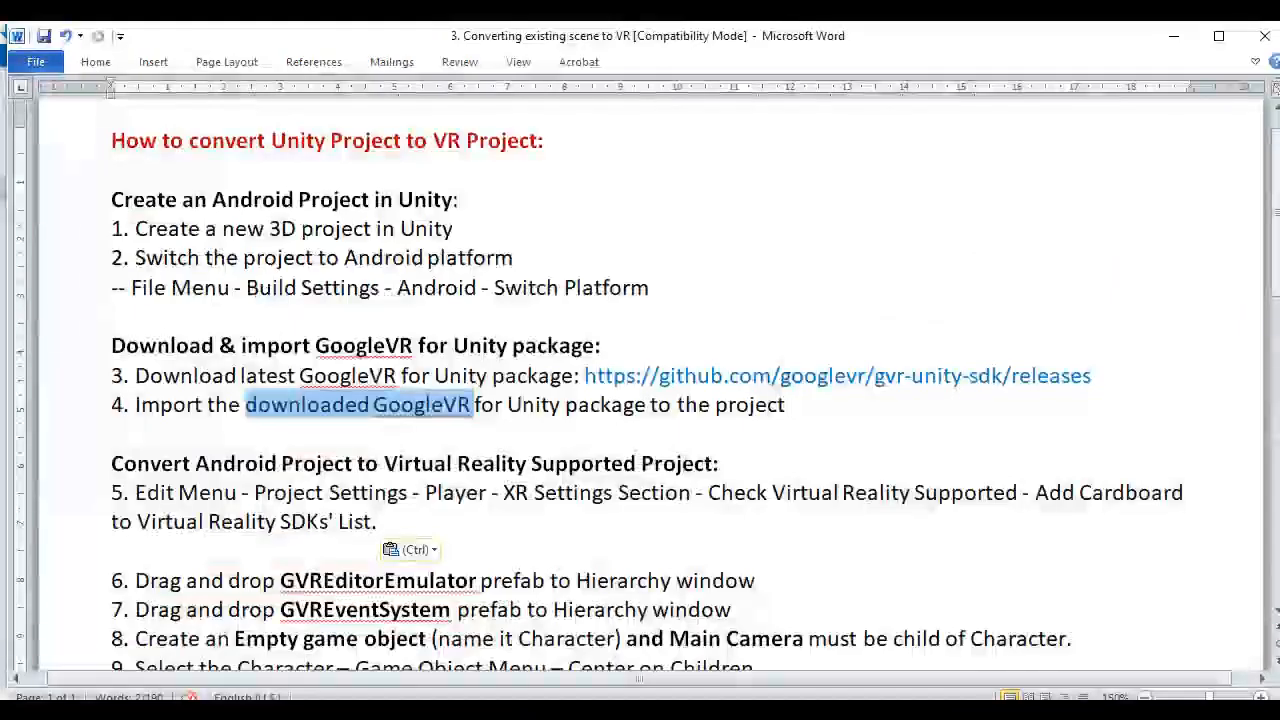
drag(112, 460, 695, 463)
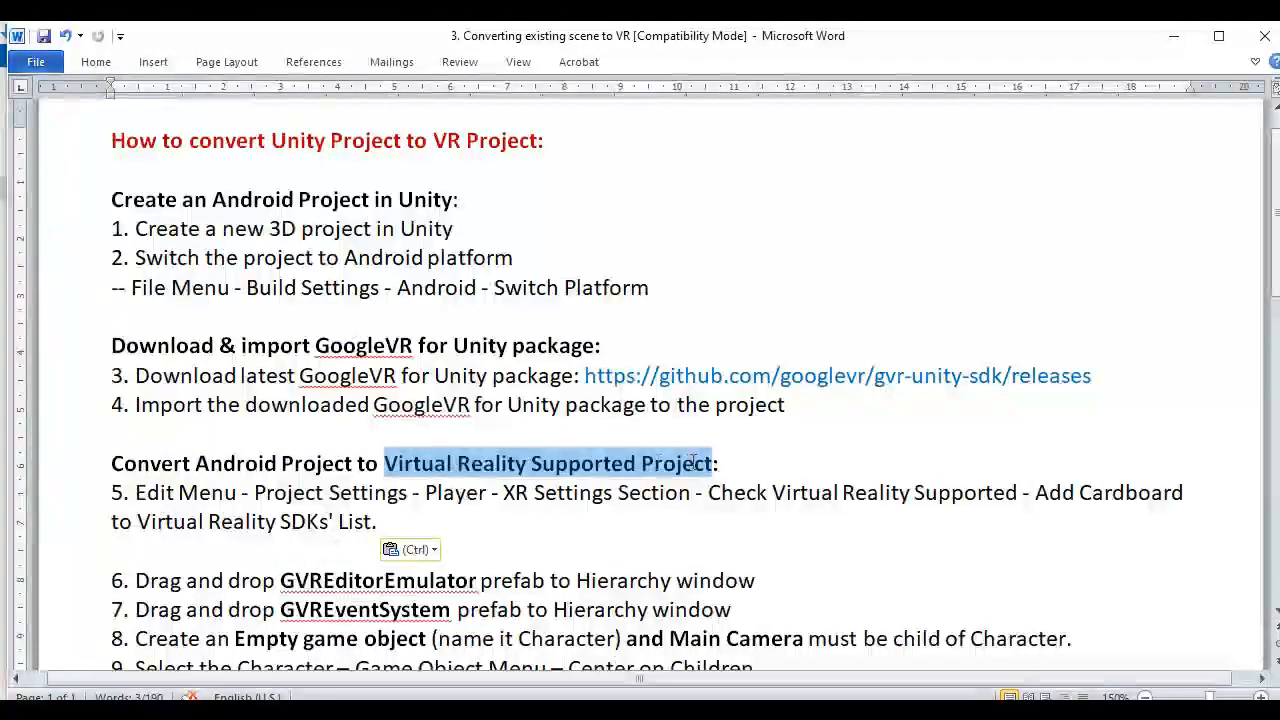
drag(135, 492, 690, 494)
click(489, 522)
click(533, 516)
click(780, 534)
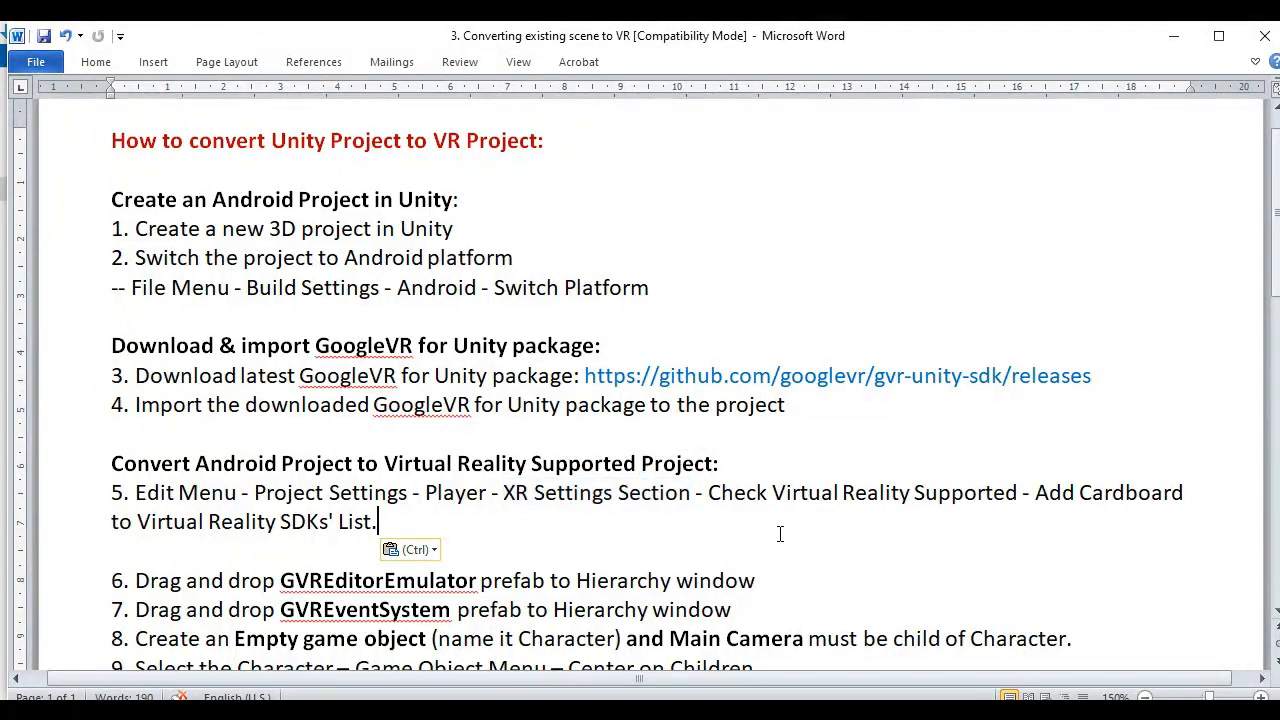
drag(774, 492, 1020, 494)
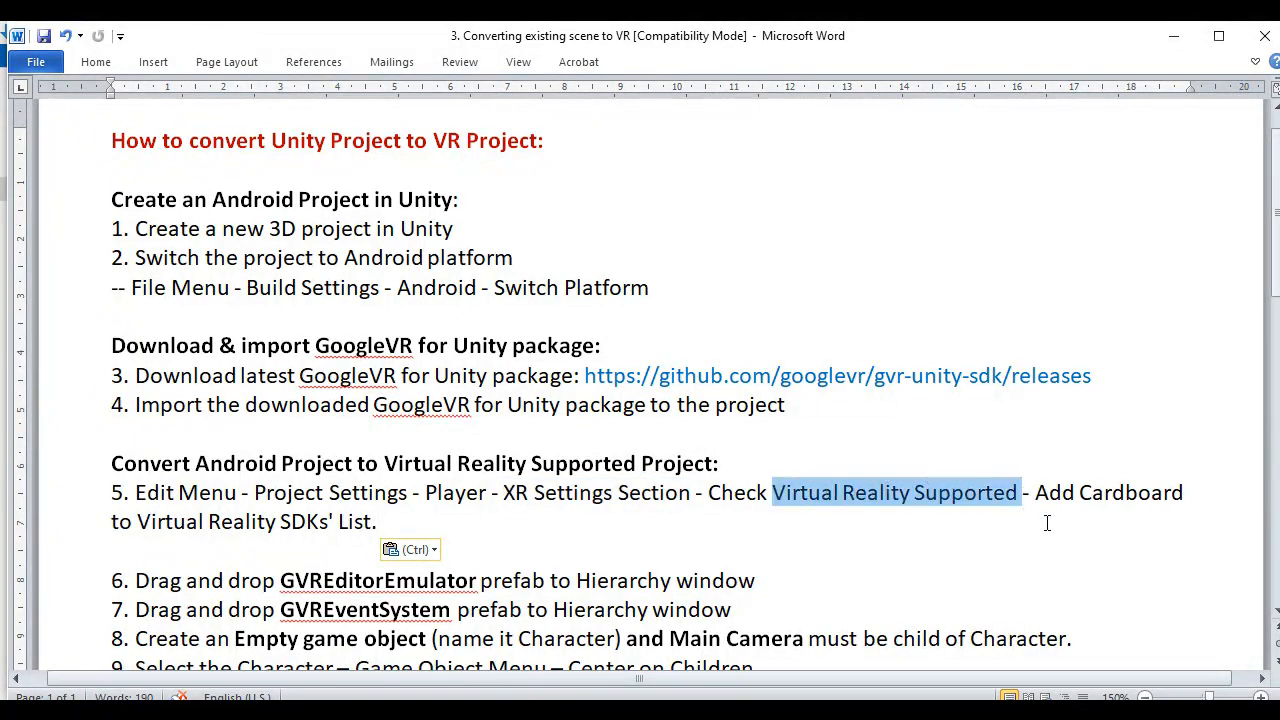
click(1046, 522)
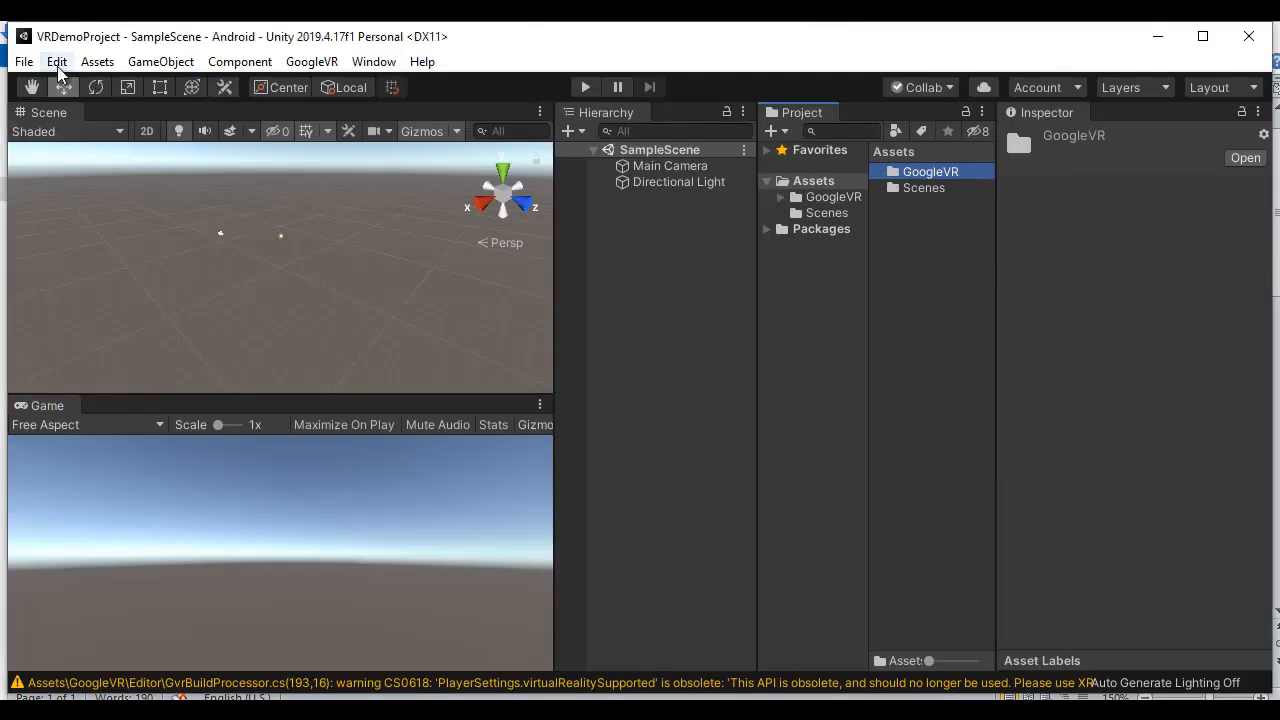
- In Unity, enable Virtual Reality Supported in the Android player's XR Settings and add Cardboard to the Virtual Reality SDKs
click(57, 62)
click(206, 603)
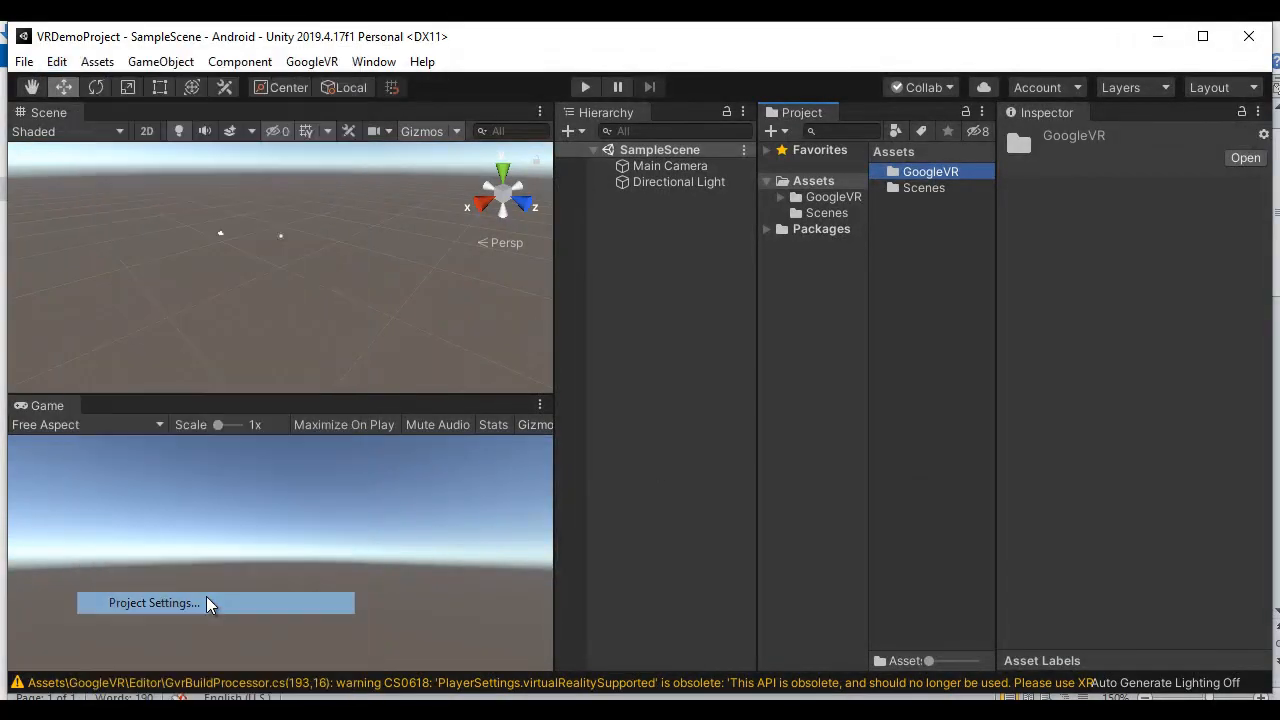
click(50, 189)
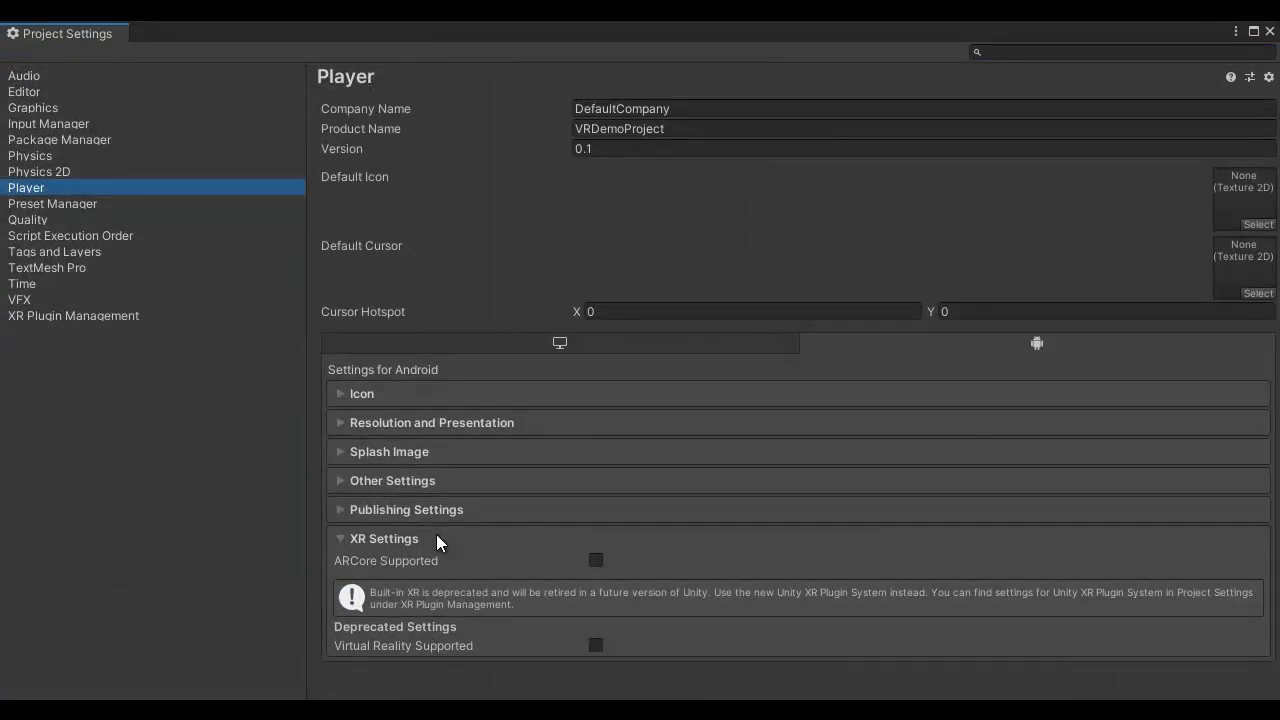
click(596, 645)
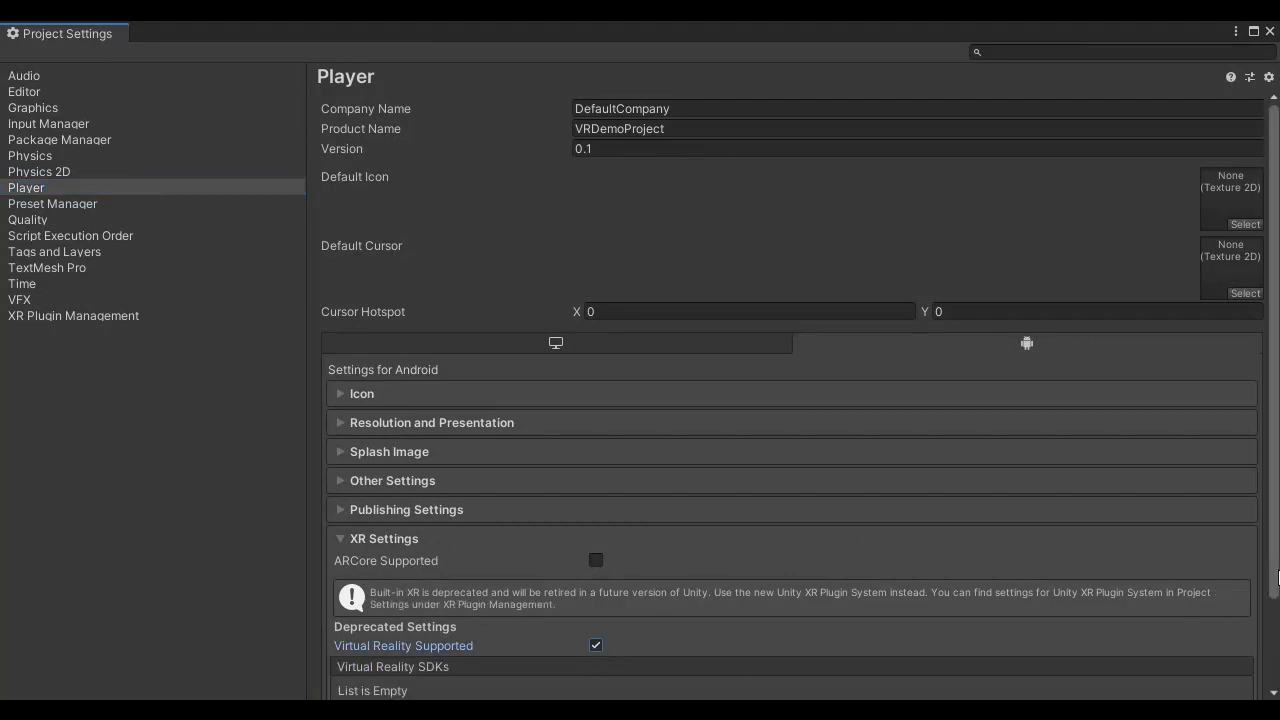
scroll(1000, 450, down, 3)
click(1203, 602)
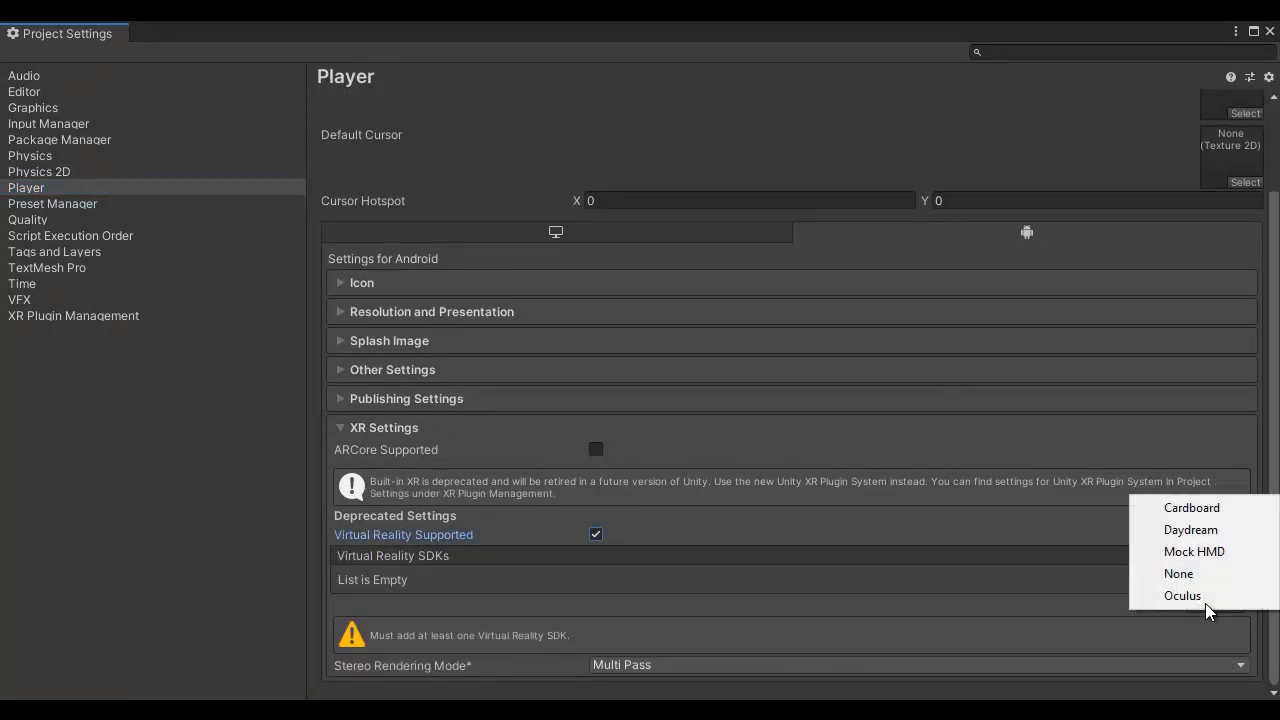
click(1194, 507)
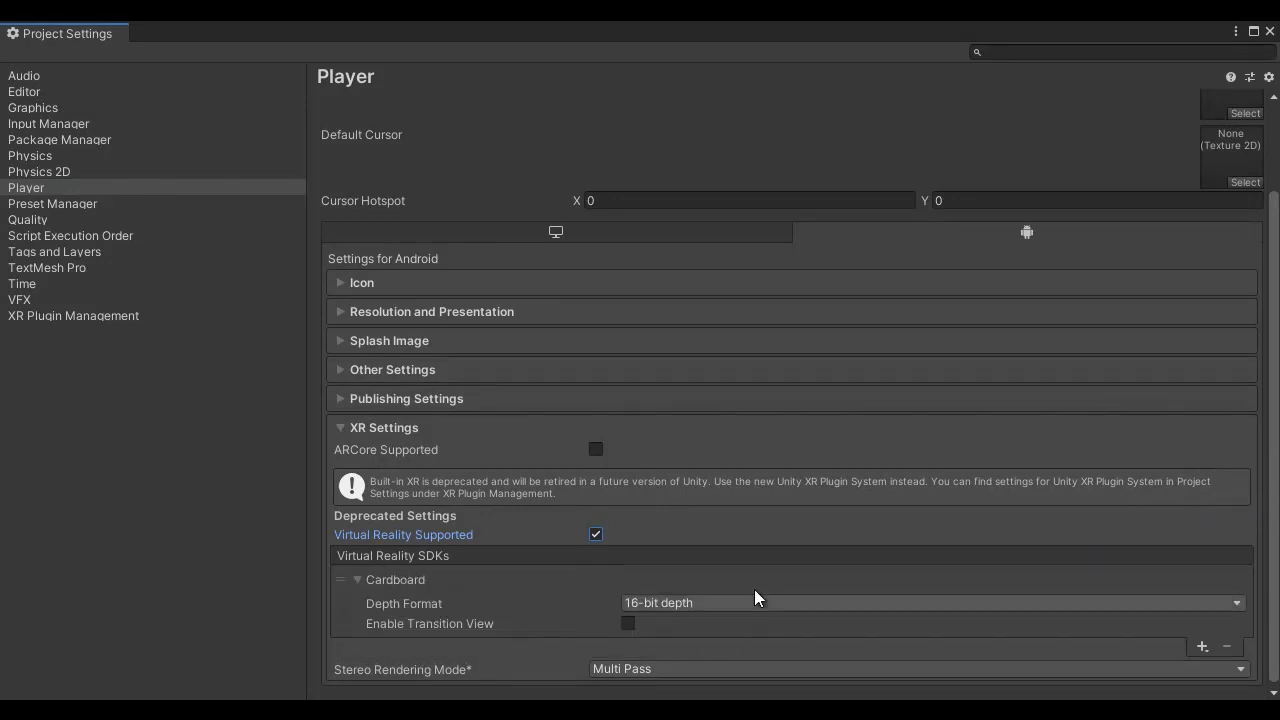
click(1270, 31)
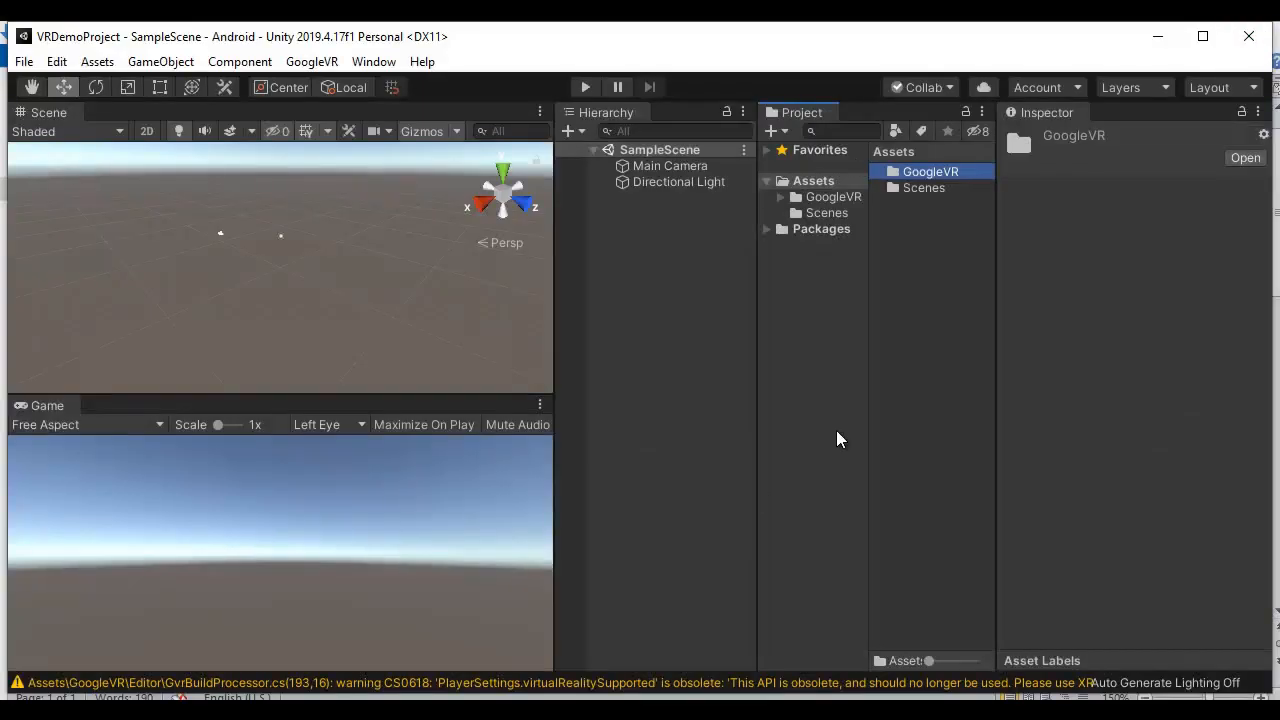
- Read the remaining conversion steps in the Word notes, from the GVREditorEmulator prefab to the play controls
key(alt+Tab)
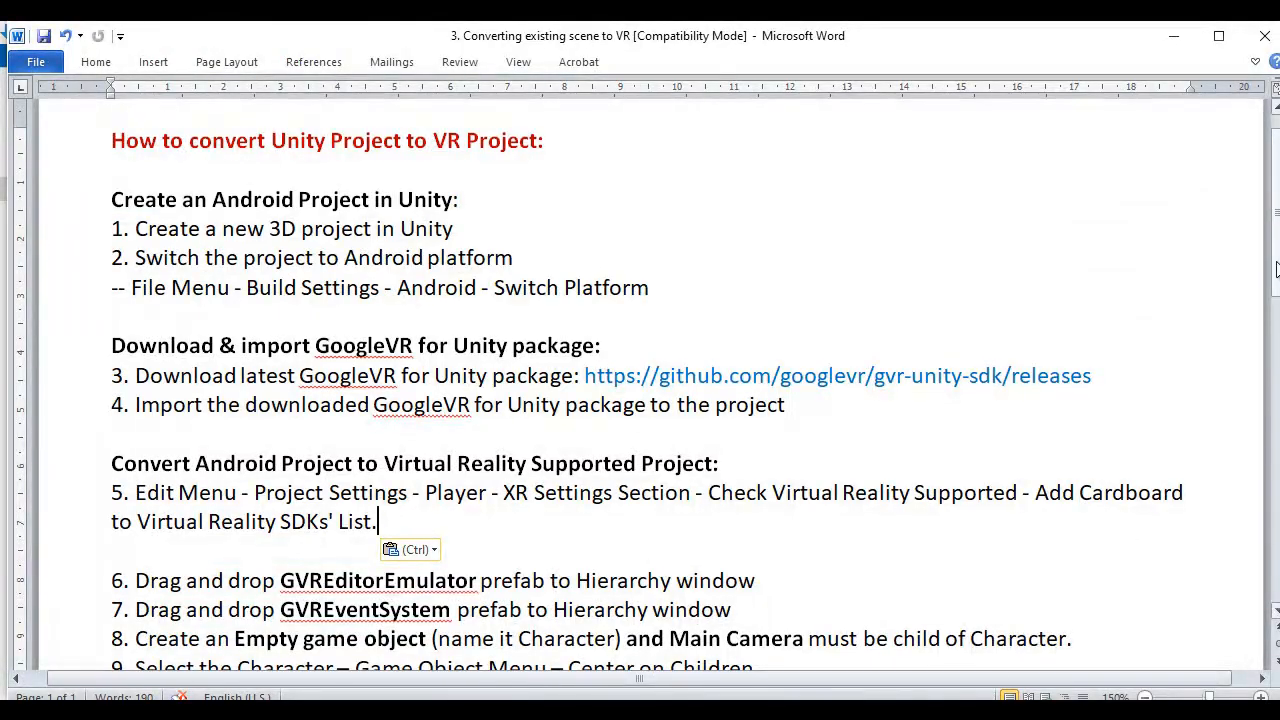
drag(1278, 269, 1278, 345)
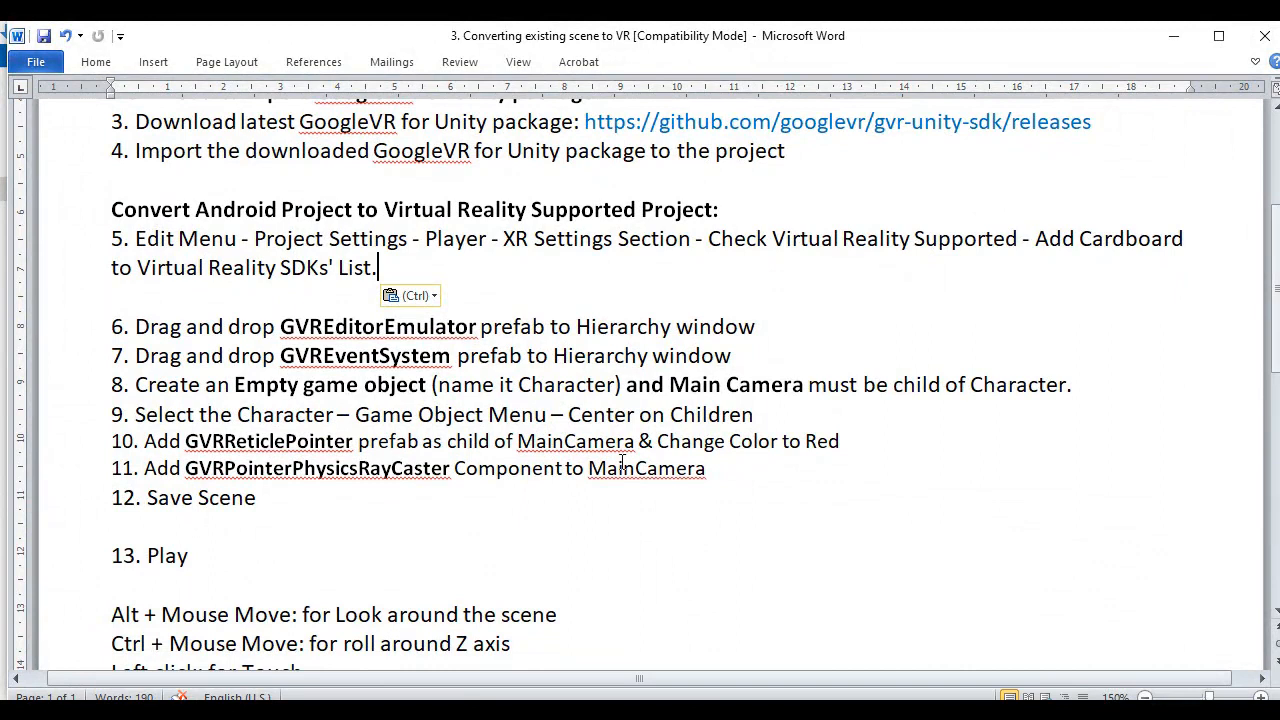
- Run SampleScene in Unity's Play mode and try looking around in the Game view
key(alt+Tab)
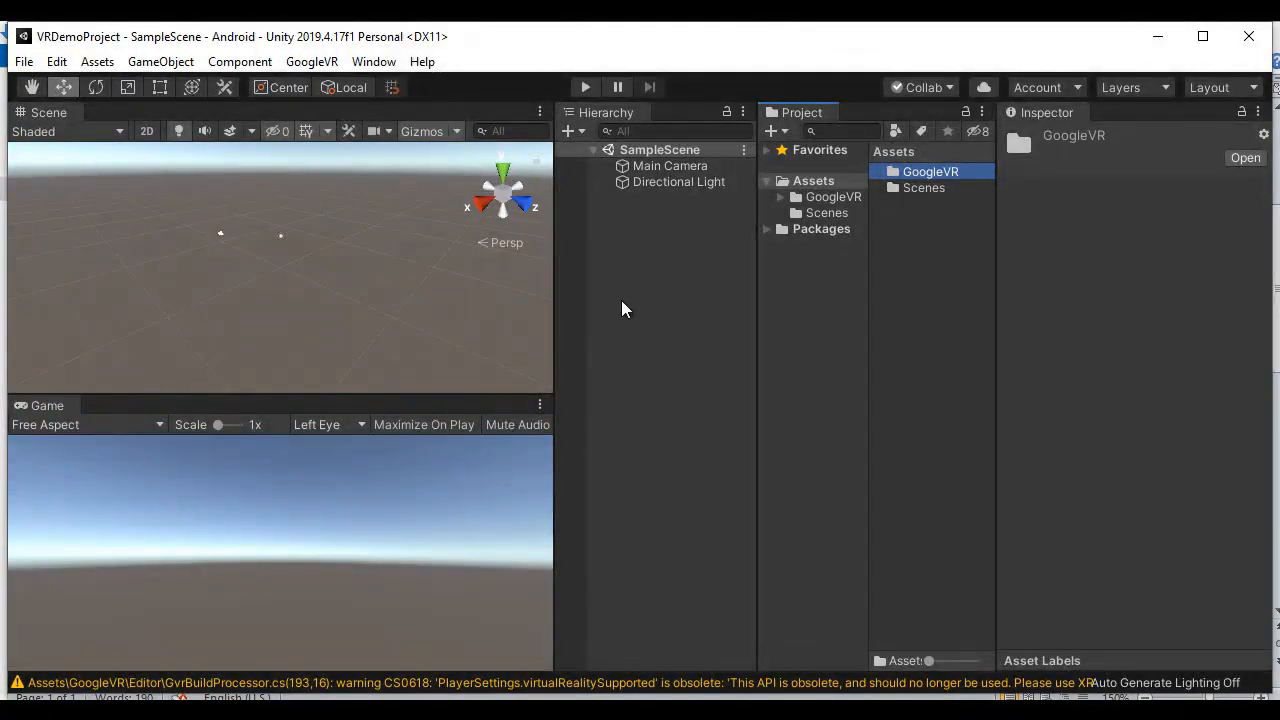
click(586, 88)
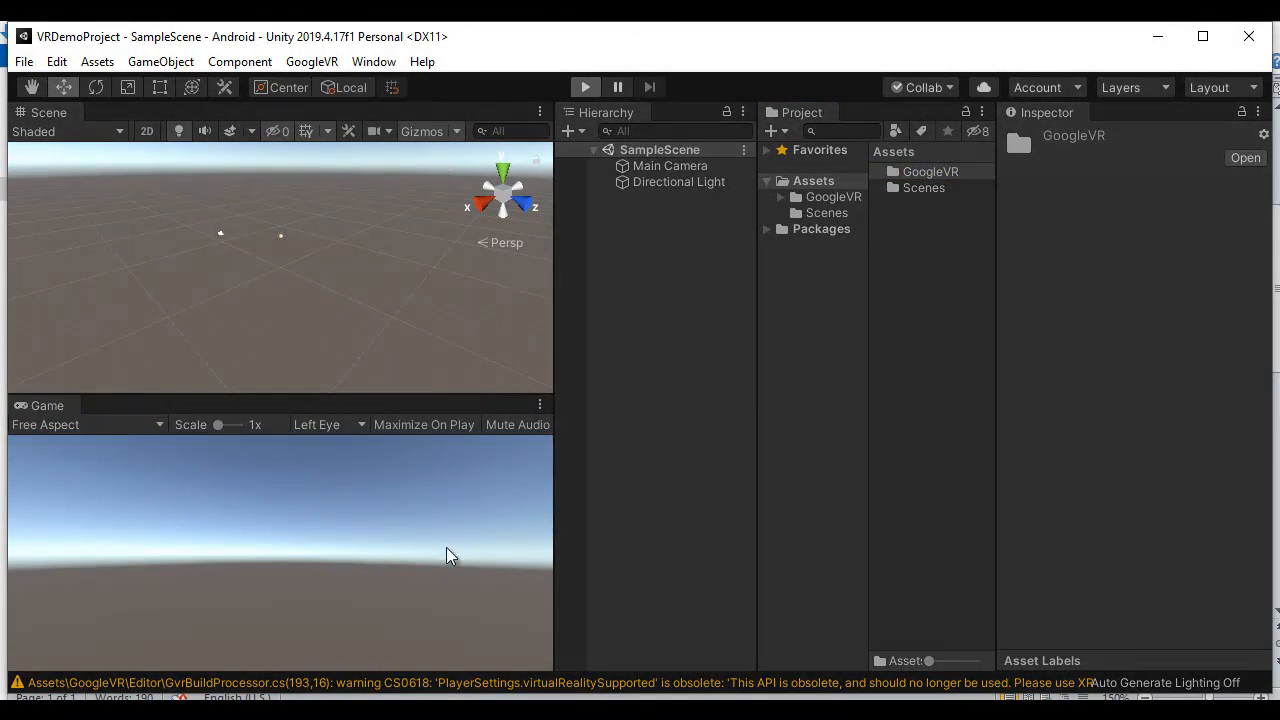
key(alt)
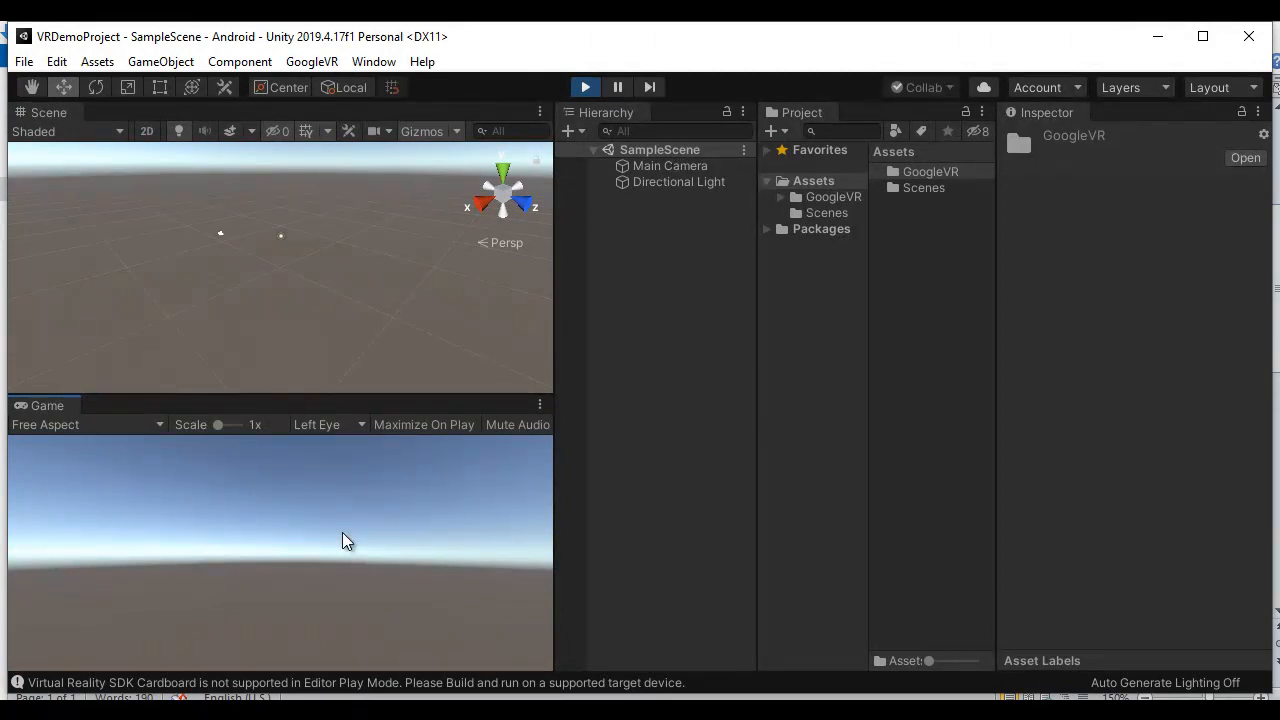
- Stop Play mode, check the Word notes, and add the GvrEditorEmulator prefab to SampleScene's hierarchy in Unity
click(585, 88)
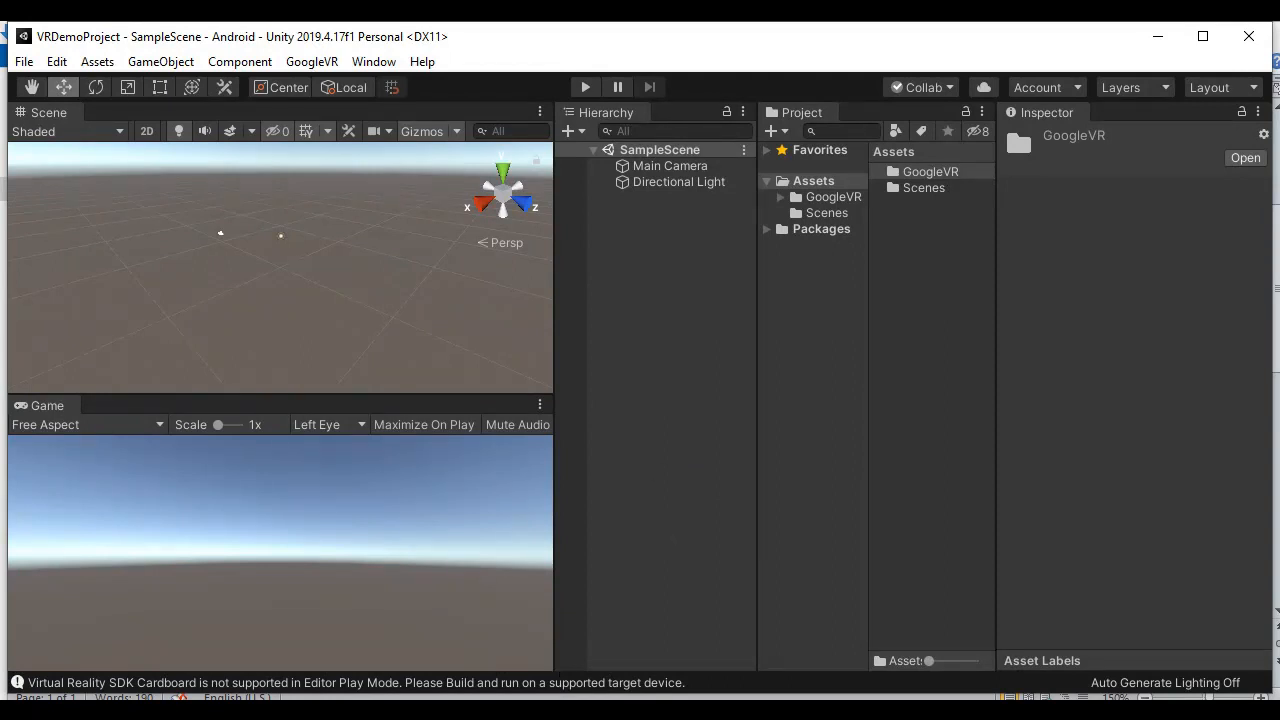
key(alt+Tab)
drag(136, 327, 252, 325)
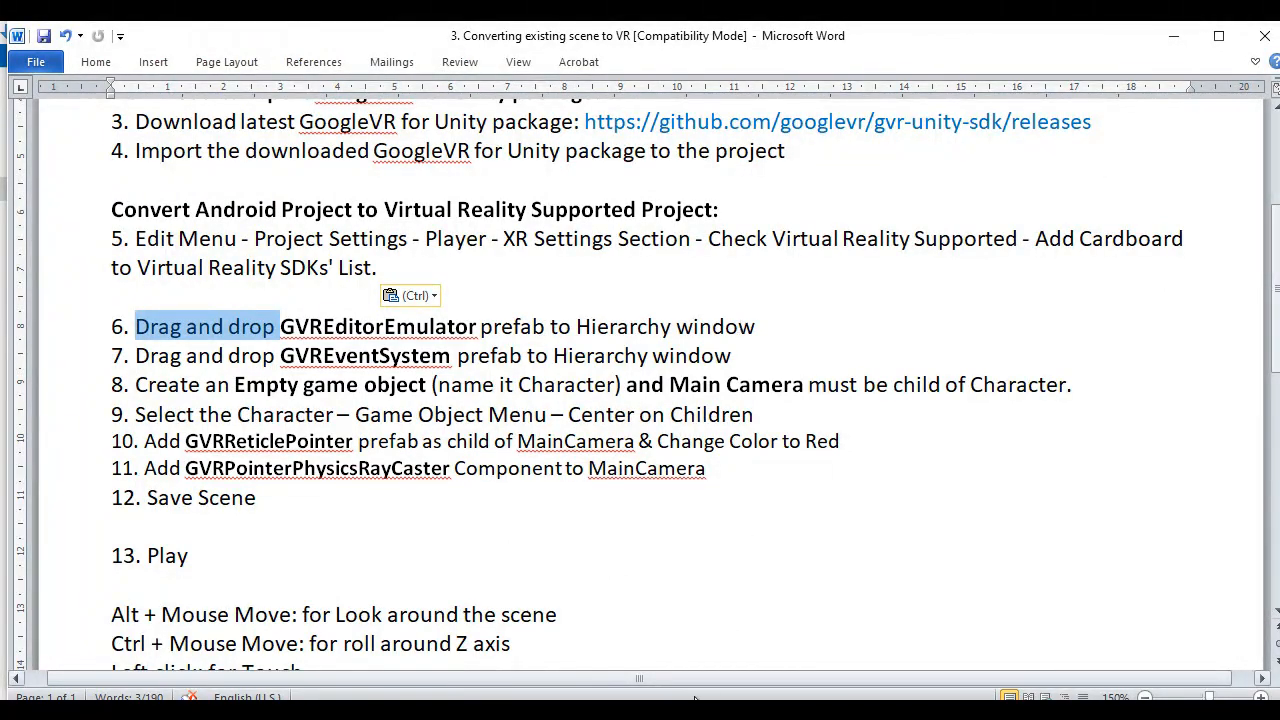
key(alt+Tab)
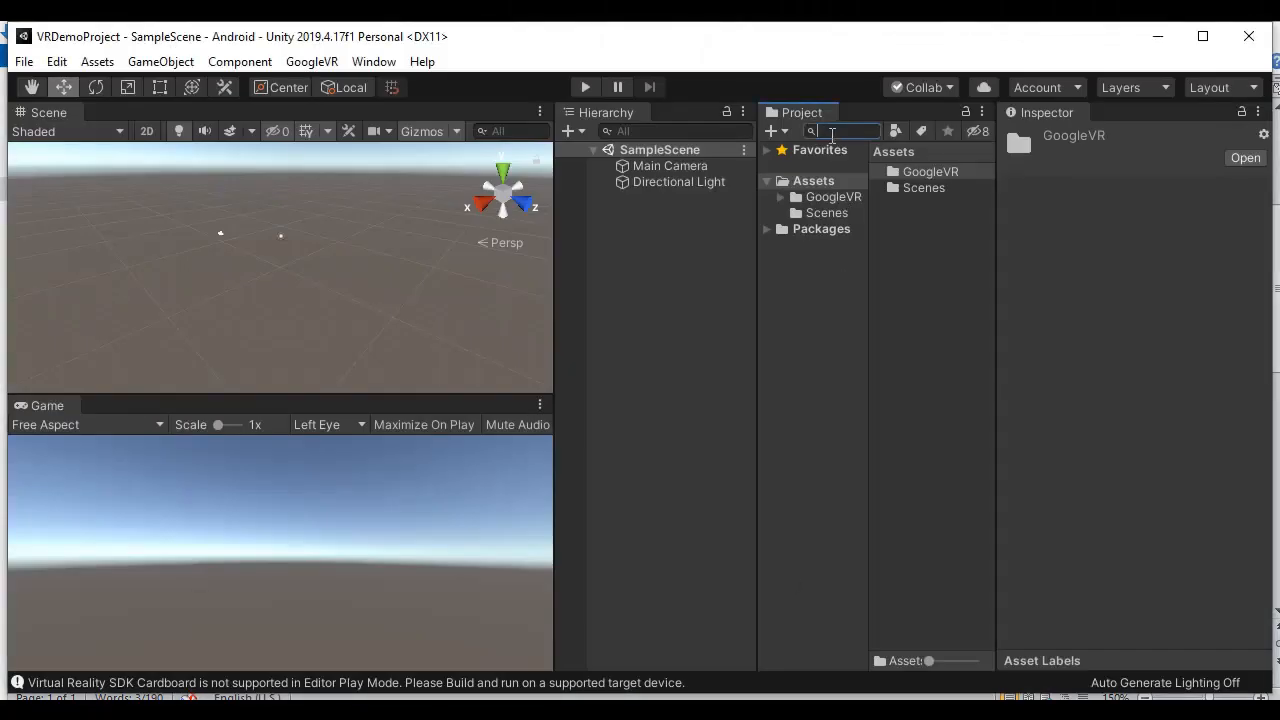
text(GVRED)
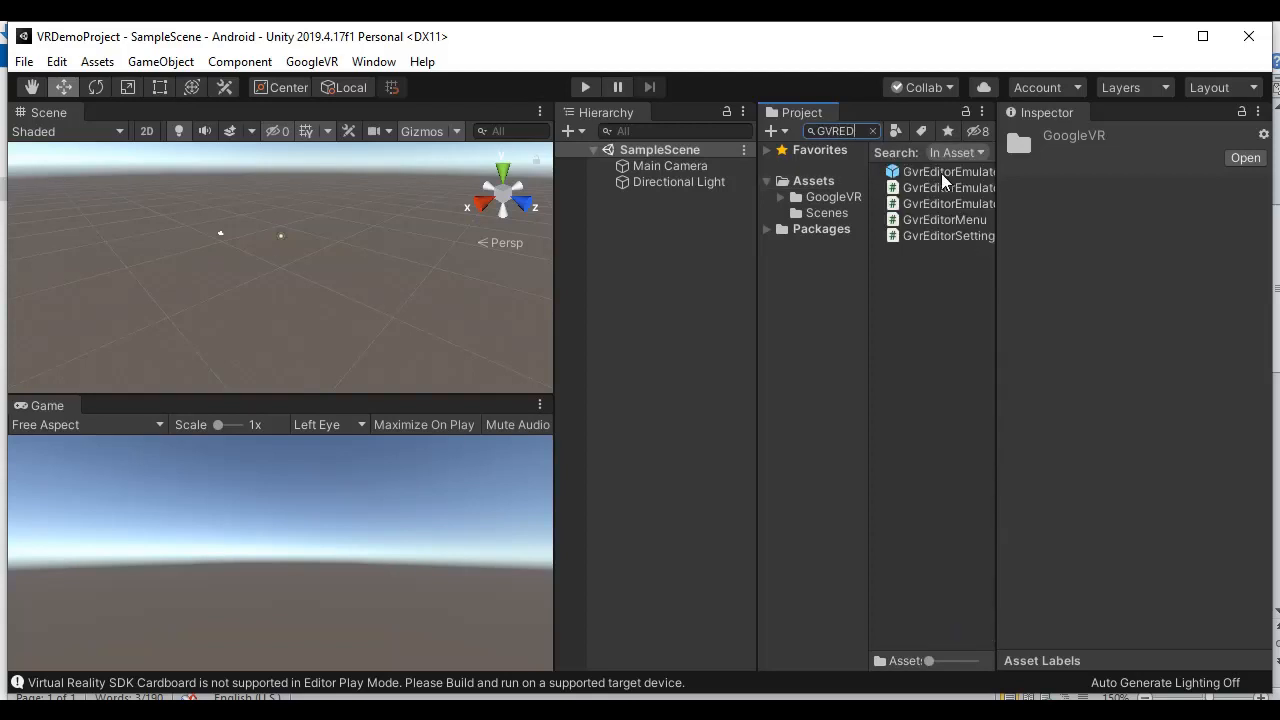
drag(964, 173, 675, 258)
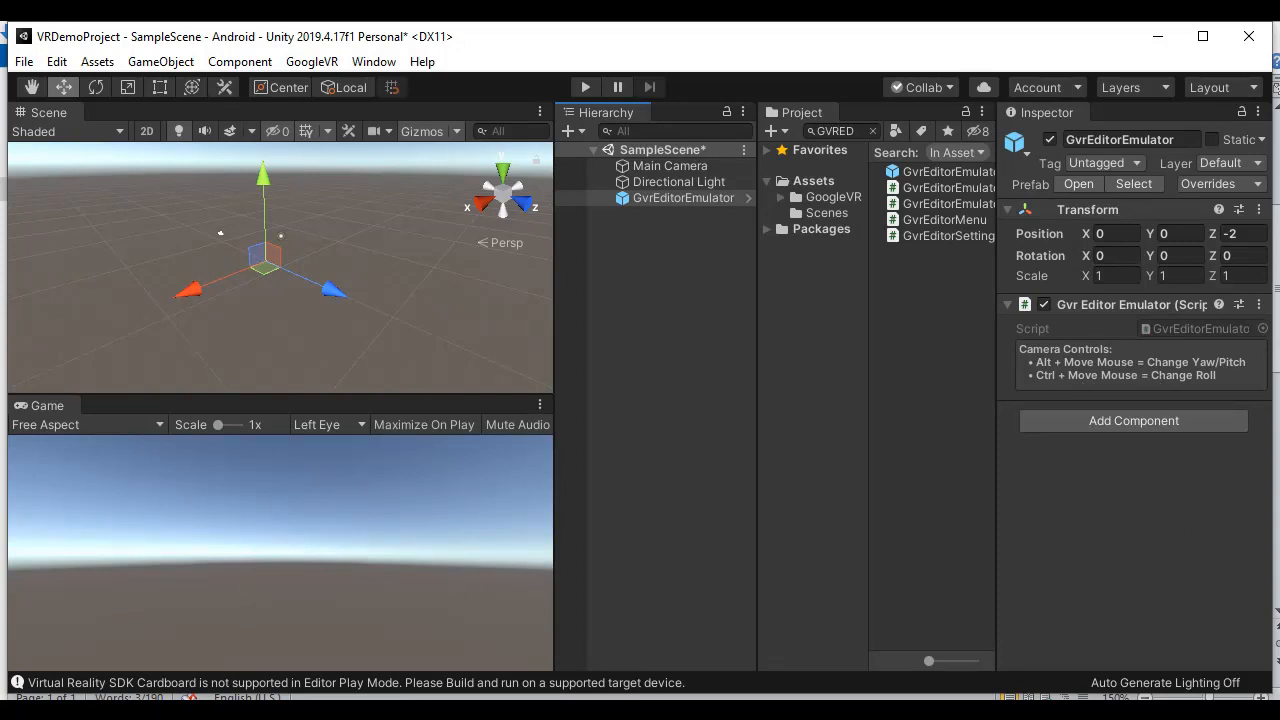
- Check the next instruction in the Word notes, then find the GvrEventSystem prefab in Unity and add it to SampleScene's hierarchy
click(262, 710)
drag(143, 356, 757, 356)
click(757, 356)
click(688, 710)
click(835, 130)
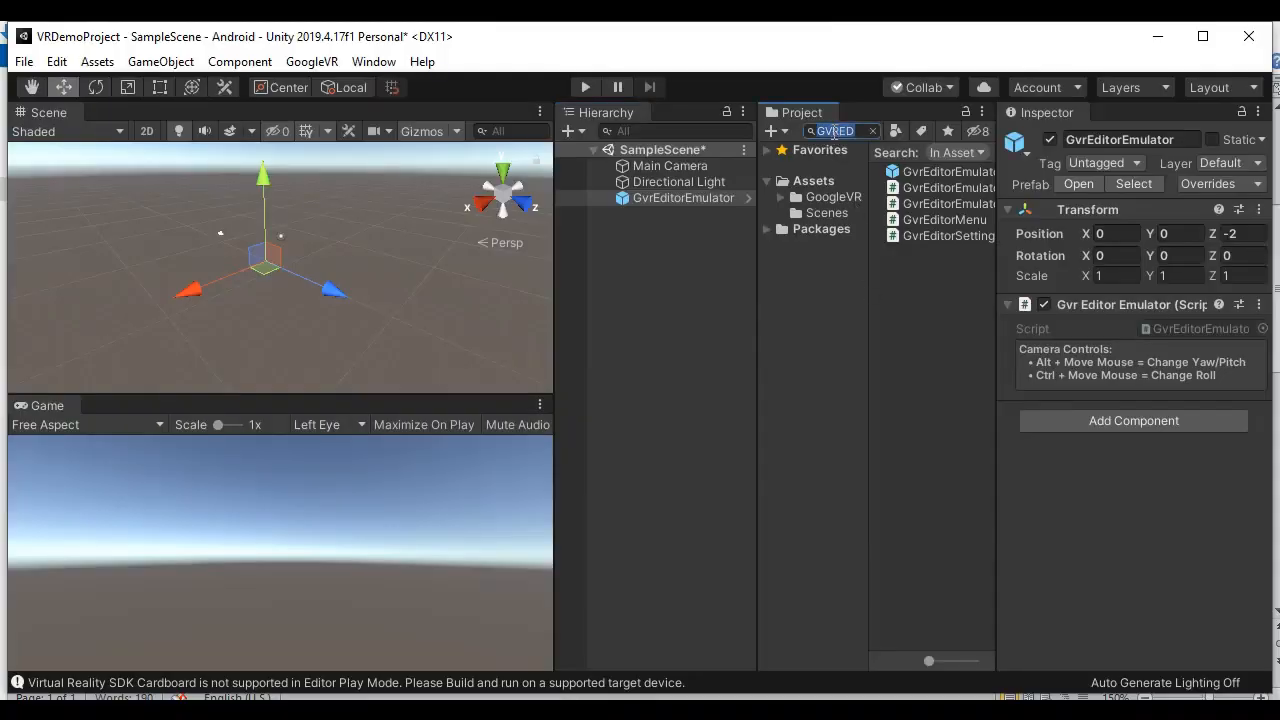
text(GVREV)
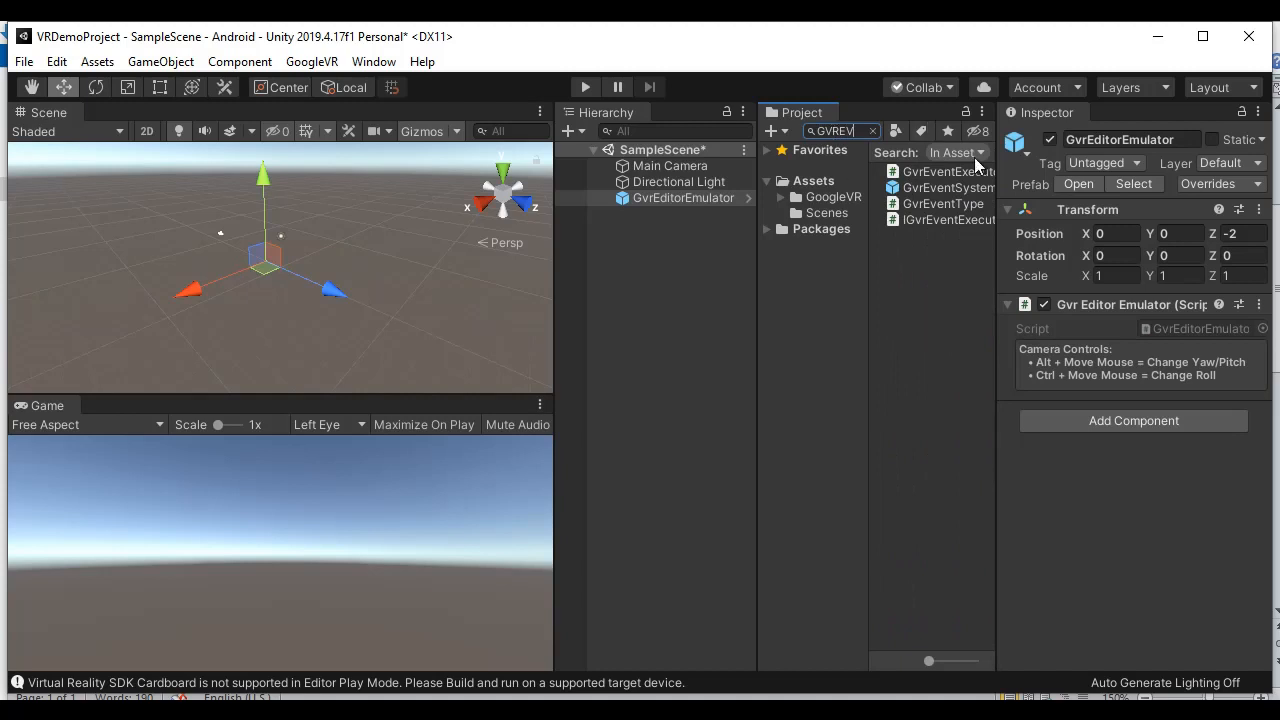
click(953, 187)
drag(678, 256, 678, 258)
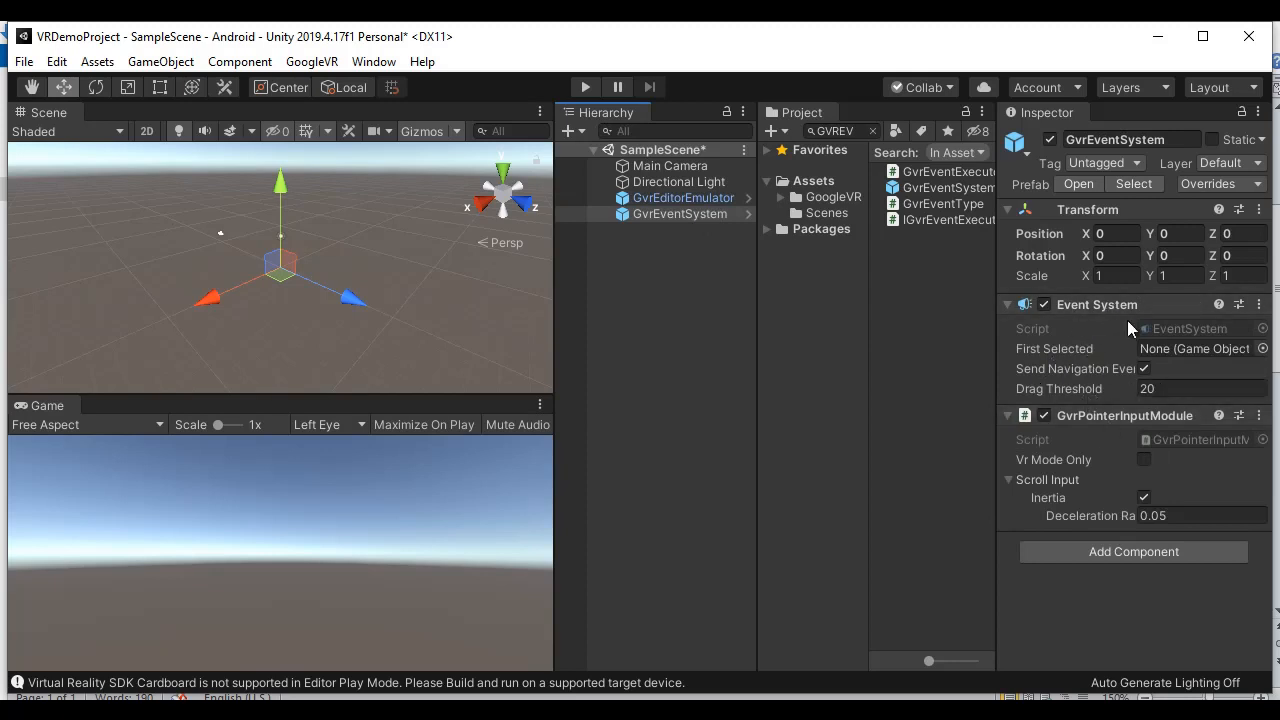
- Run the scene in Play mode, look around with the editor emulator in the Game view, and stop it
click(585, 87)
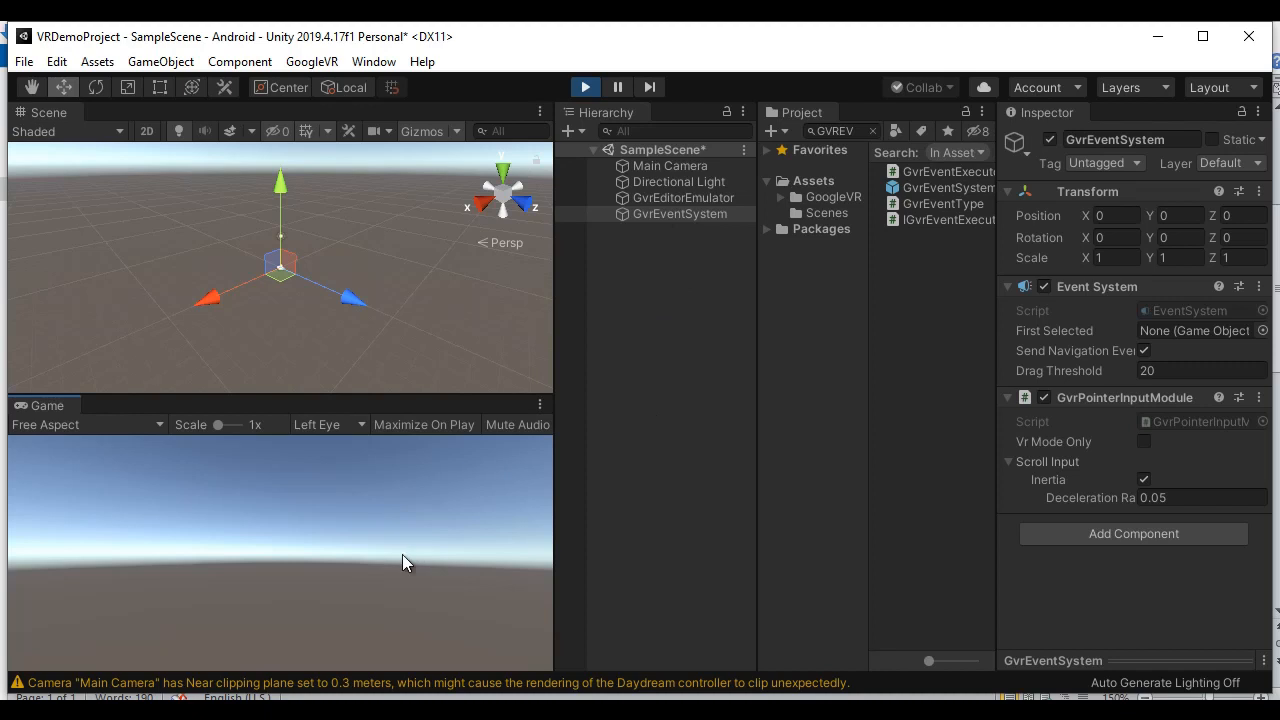
key(alt)
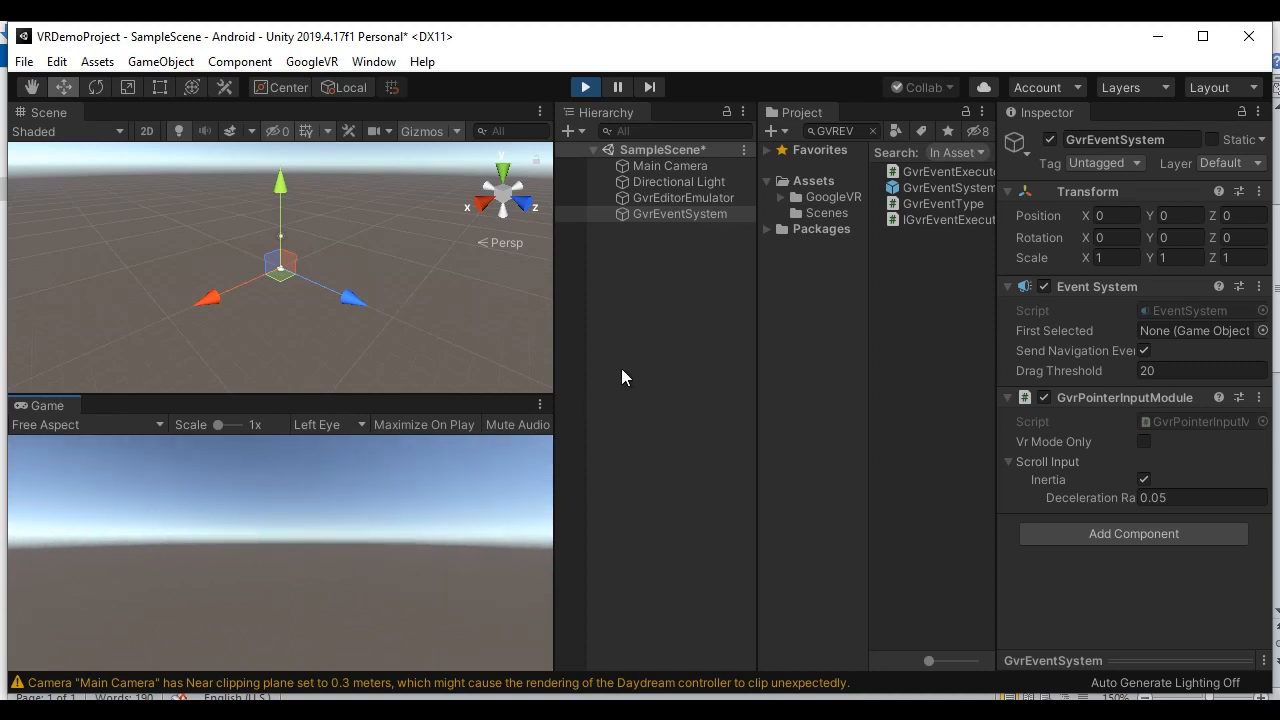
click(585, 88)
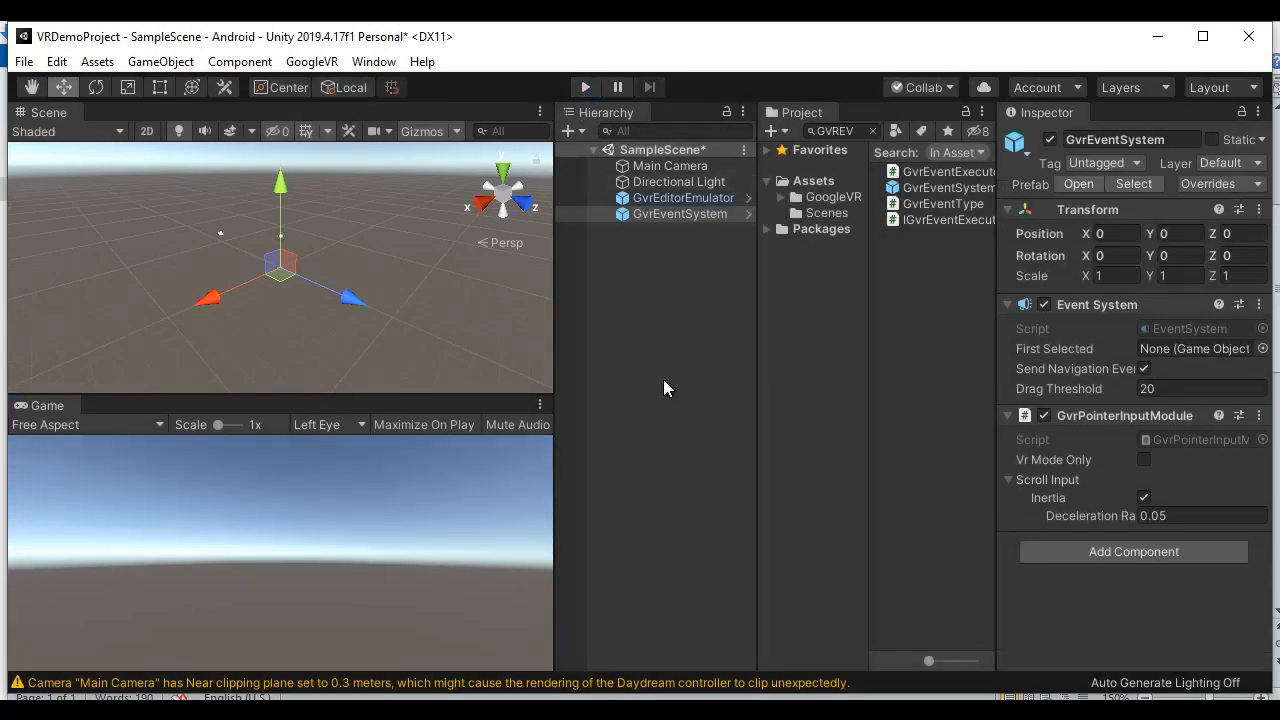
- Compare the Main Camera's position values before and during Play mode, ending with Play mode stopped
click(667, 166)
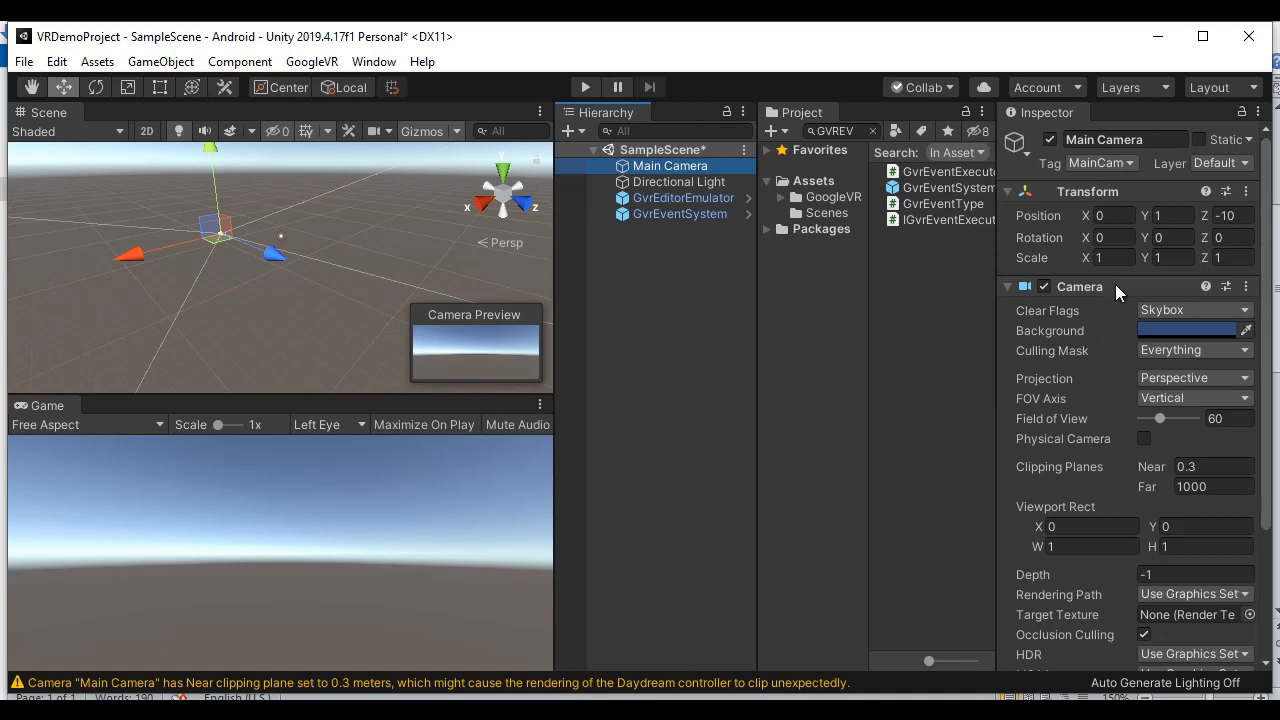
click(1170, 216)
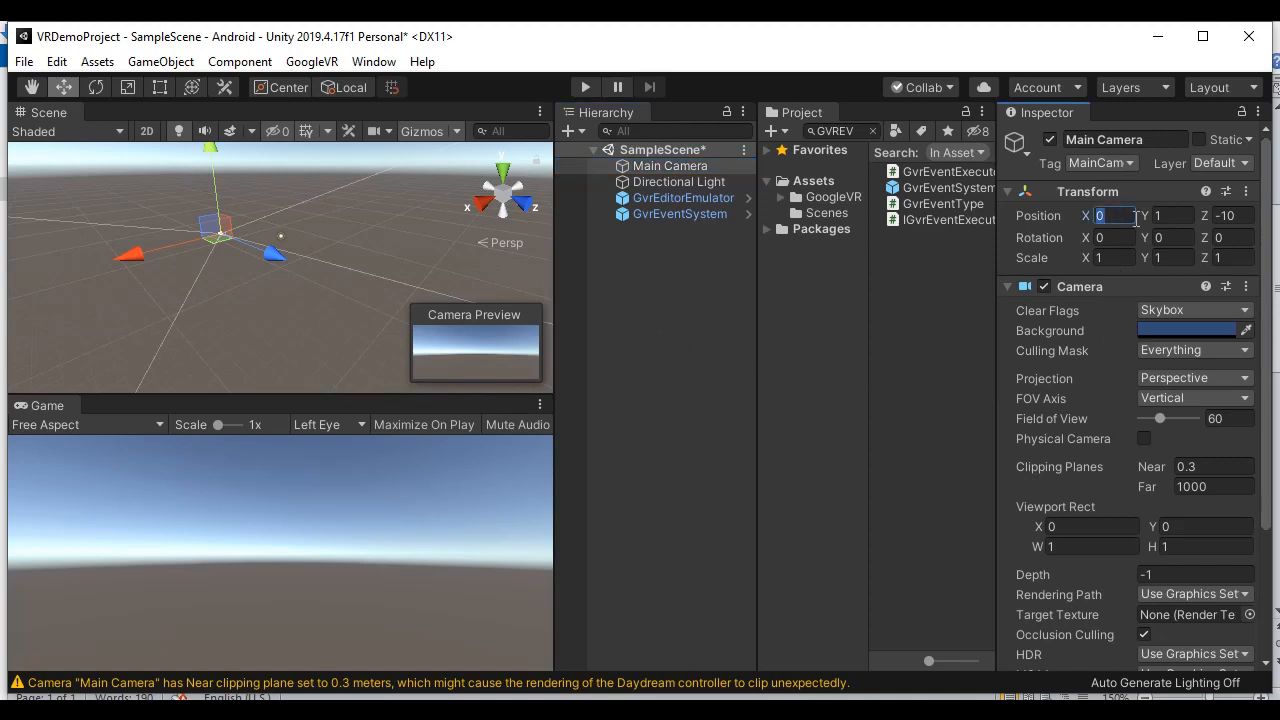
click(1244, 216)
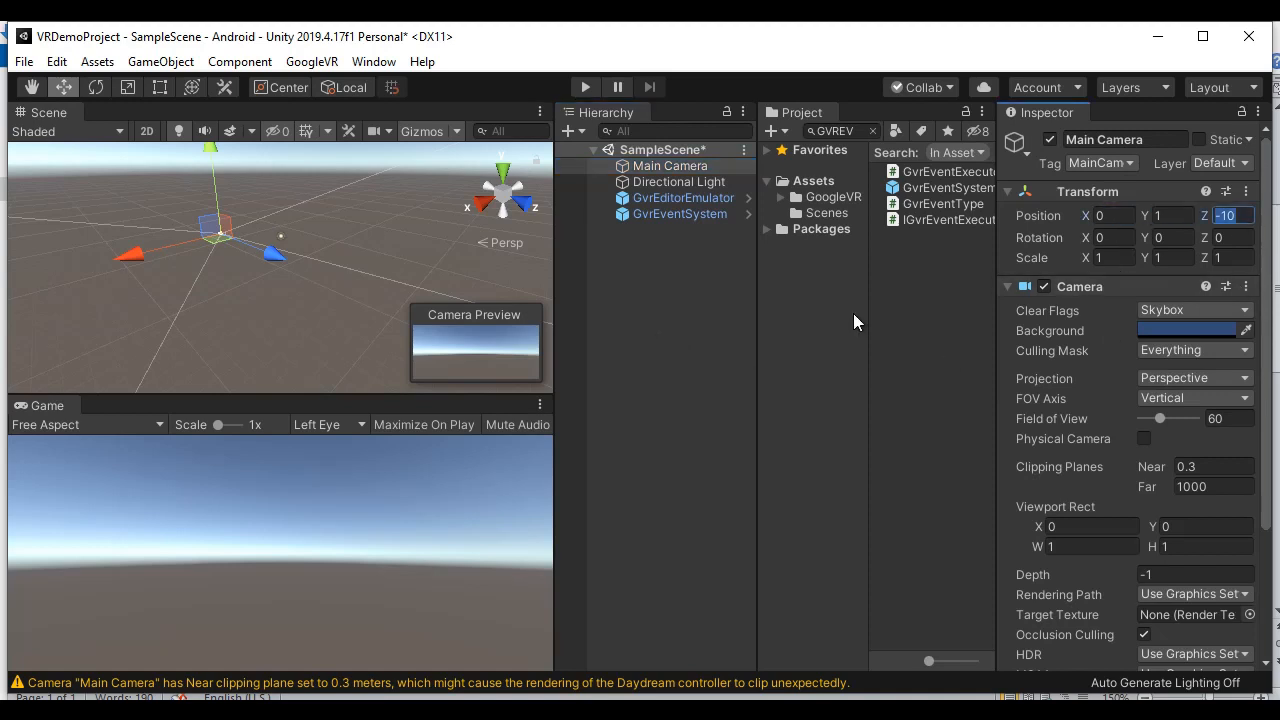
click(587, 87)
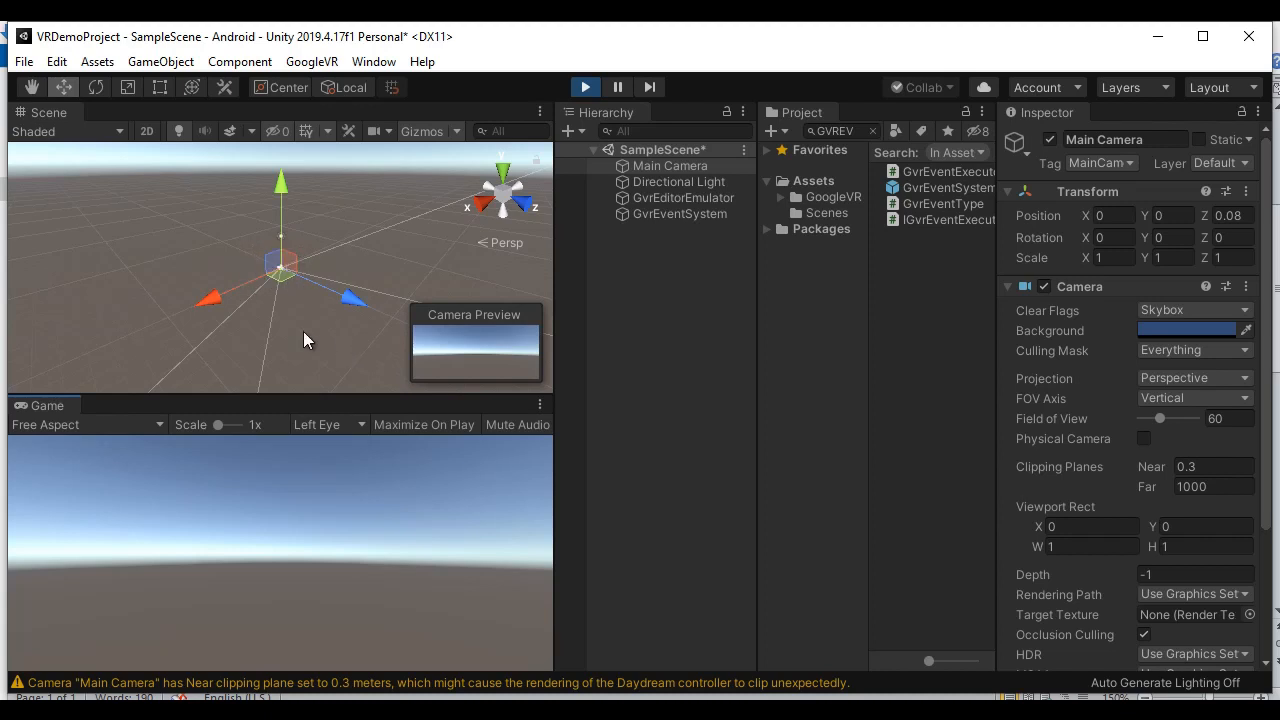
click(1172, 216)
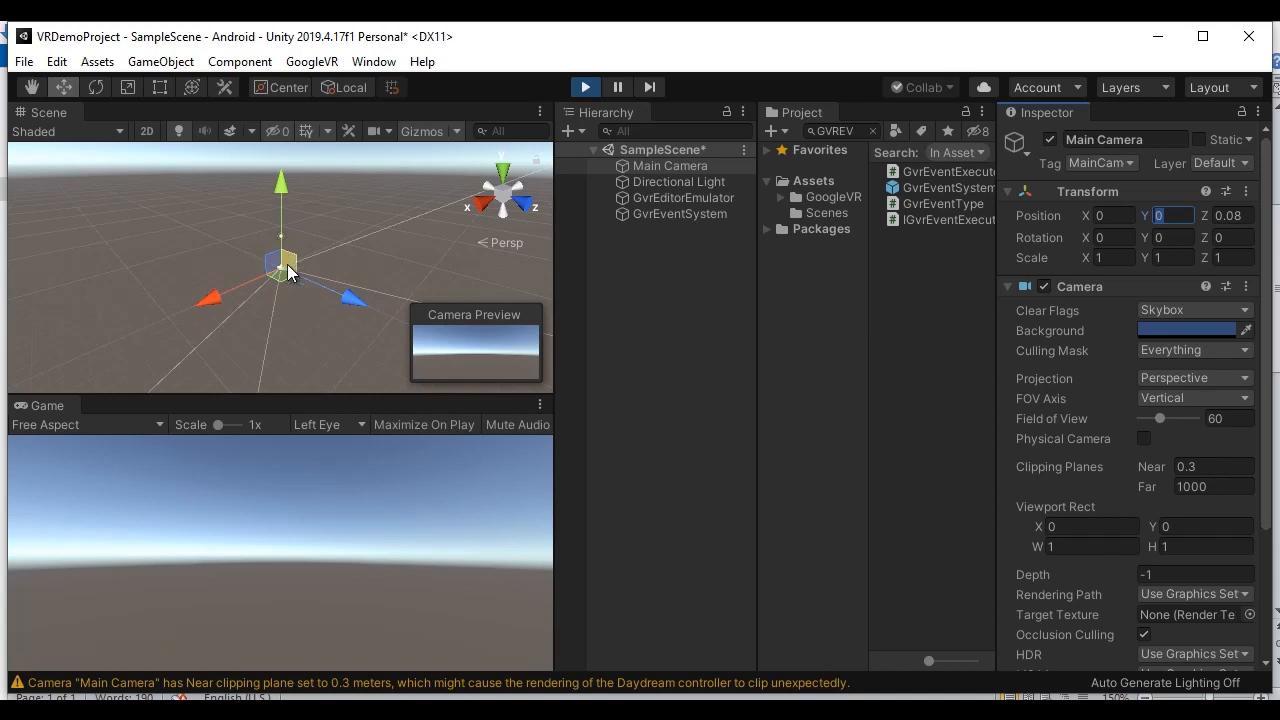
click(1117, 215)
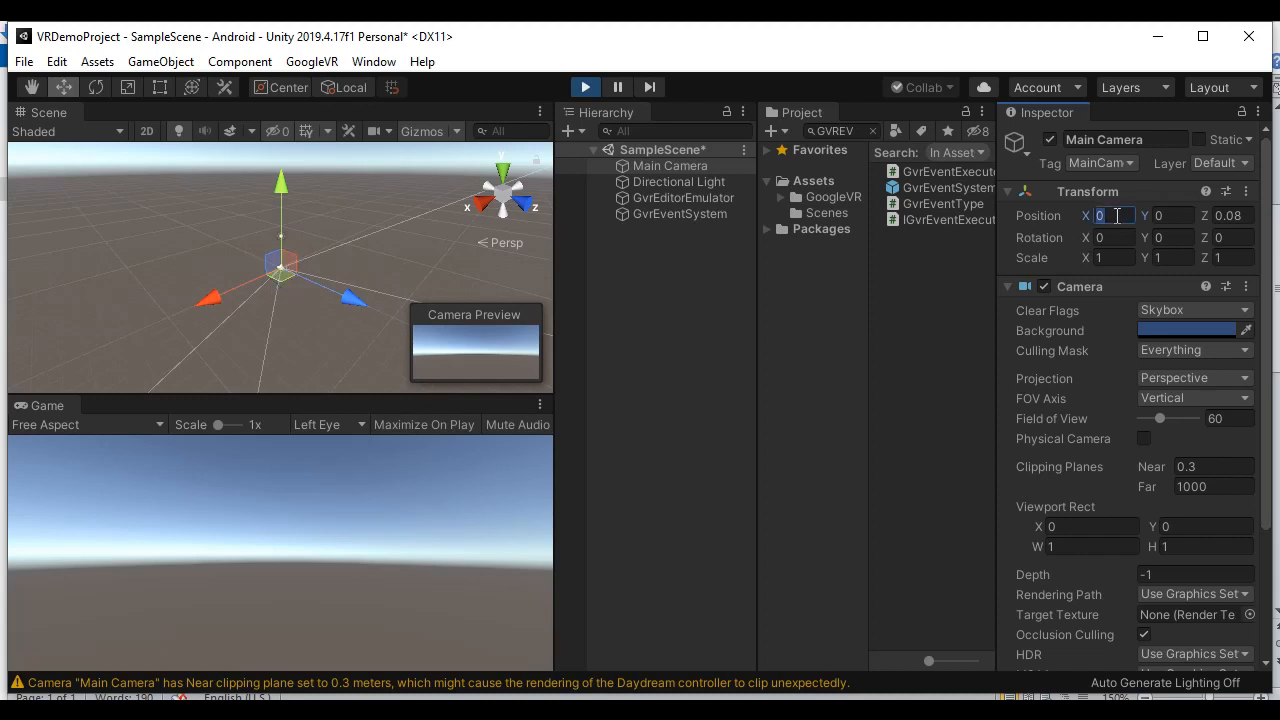
click(1178, 216)
click(585, 87)
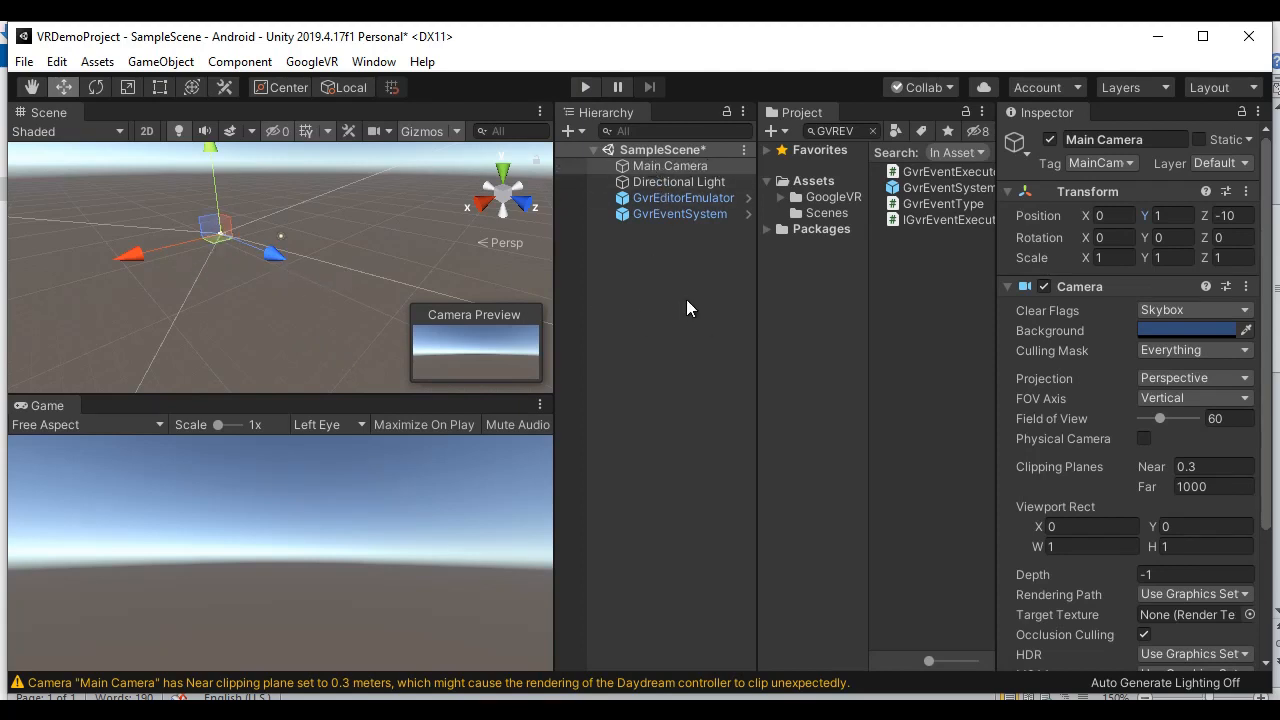
- Switch to the Word notes and read steps 8 and 9 about the Character object and centering on children
key(alt+Tab)
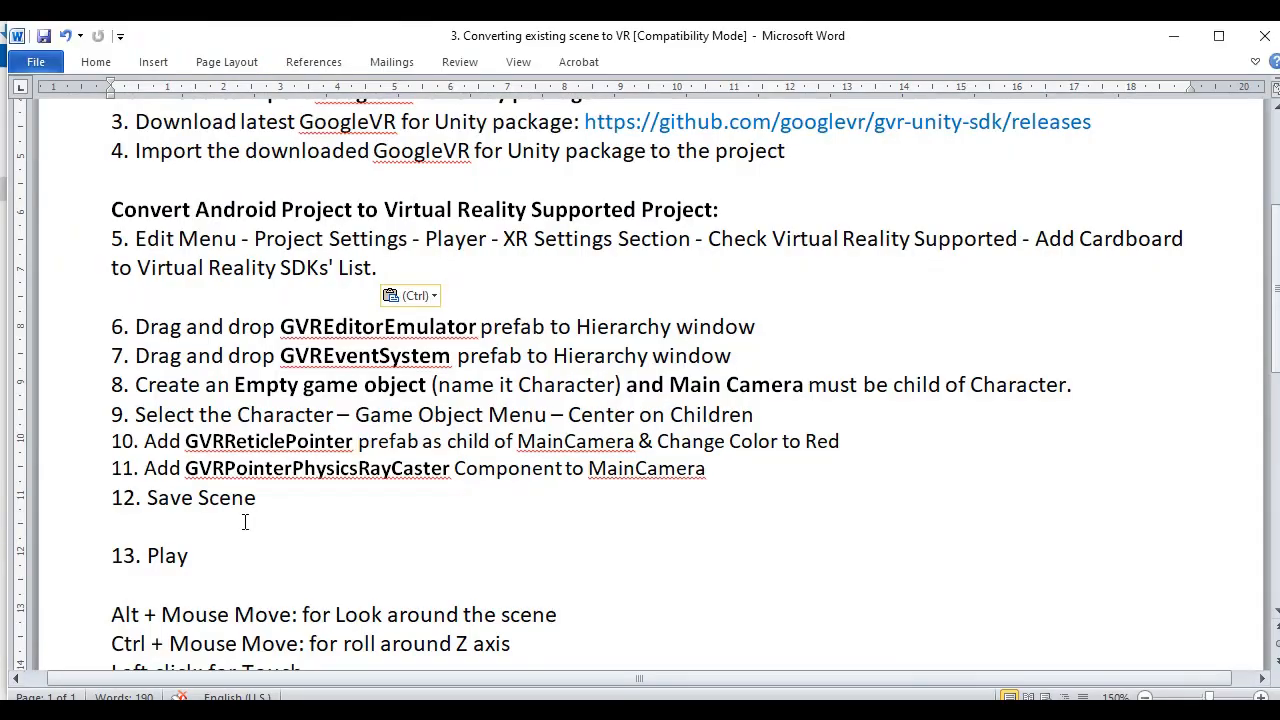
drag(136, 386, 428, 386)
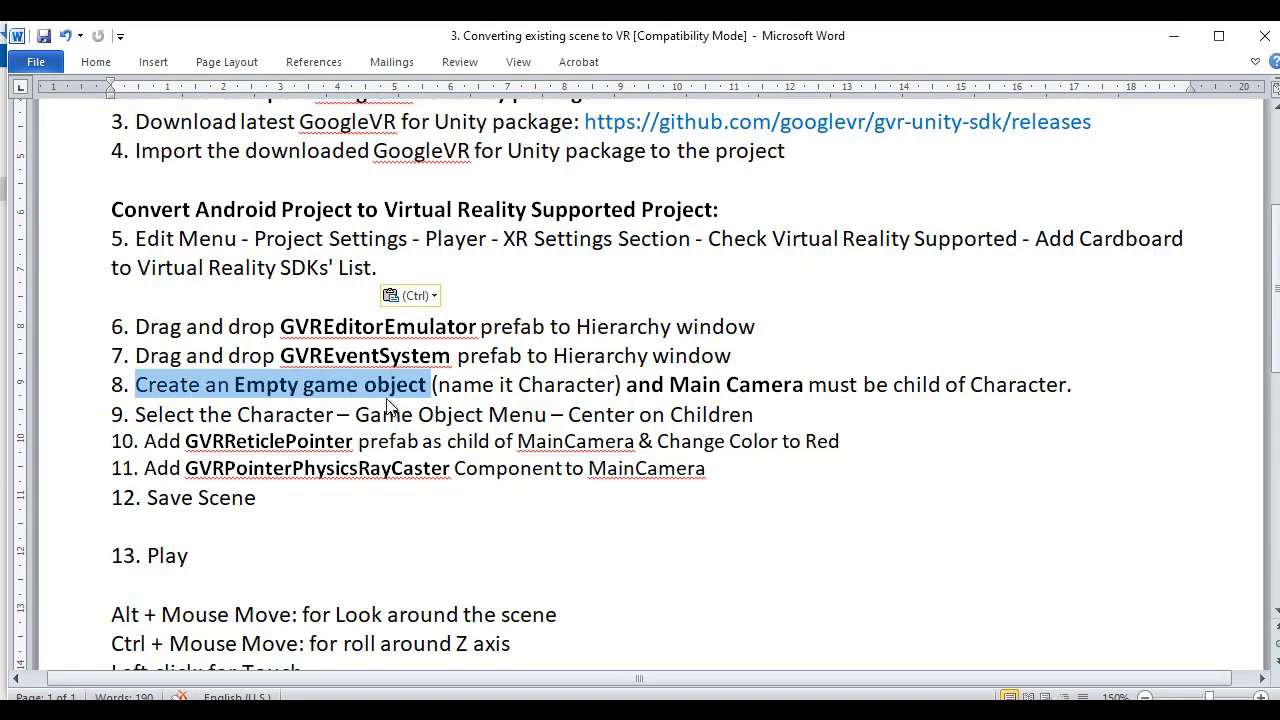
drag(669, 385, 1097, 389)
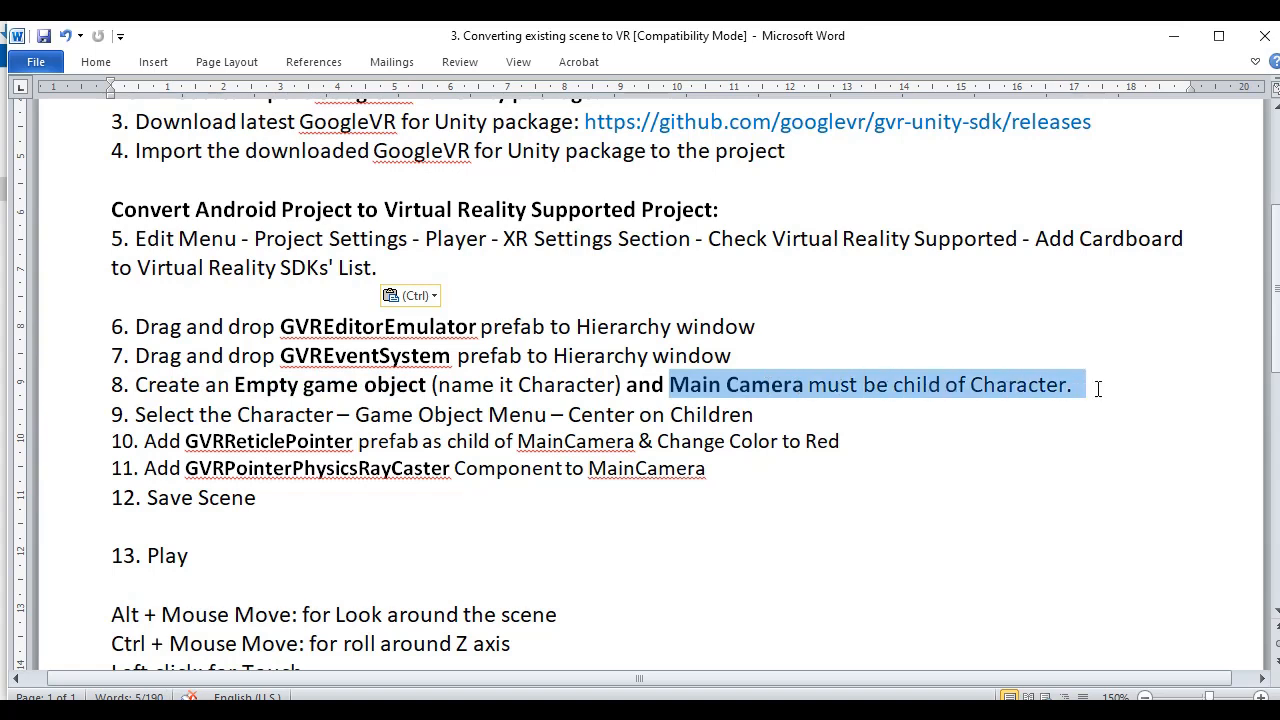
drag(136, 414, 754, 418)
click(784, 422)
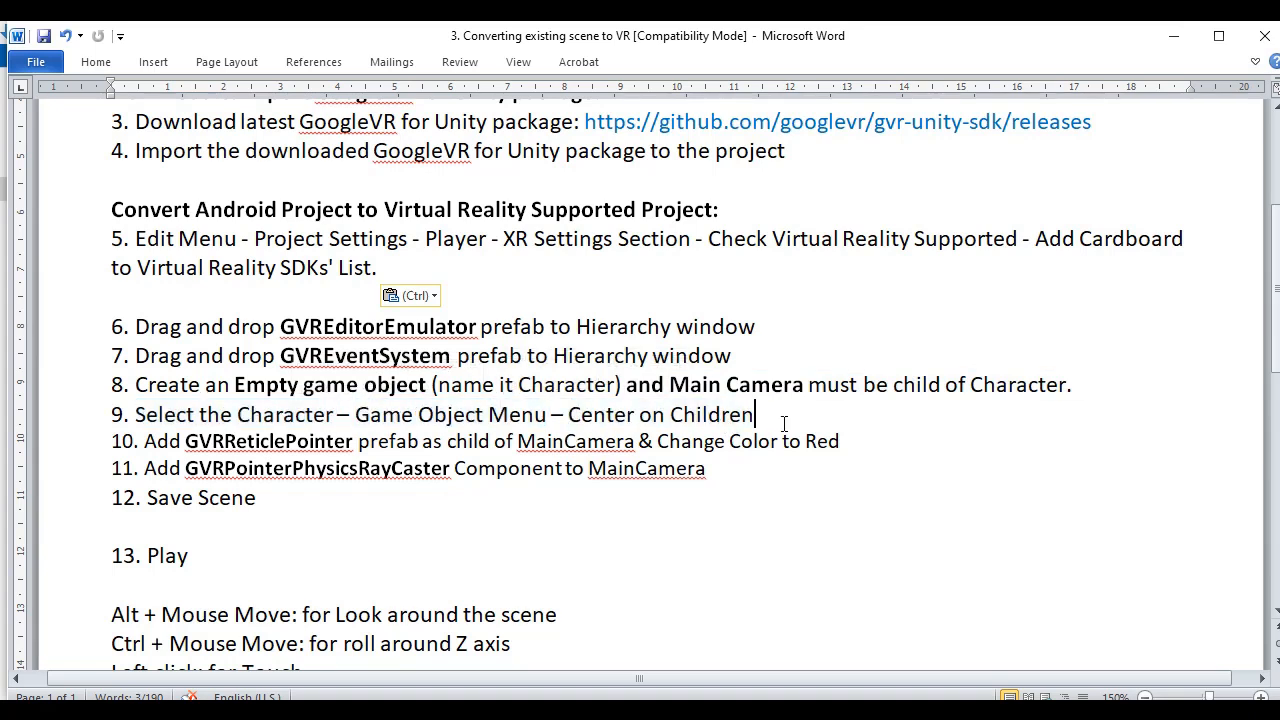
- In Unity, create an empty game object named Character and make Main Camera its child
key(alt+Tab)
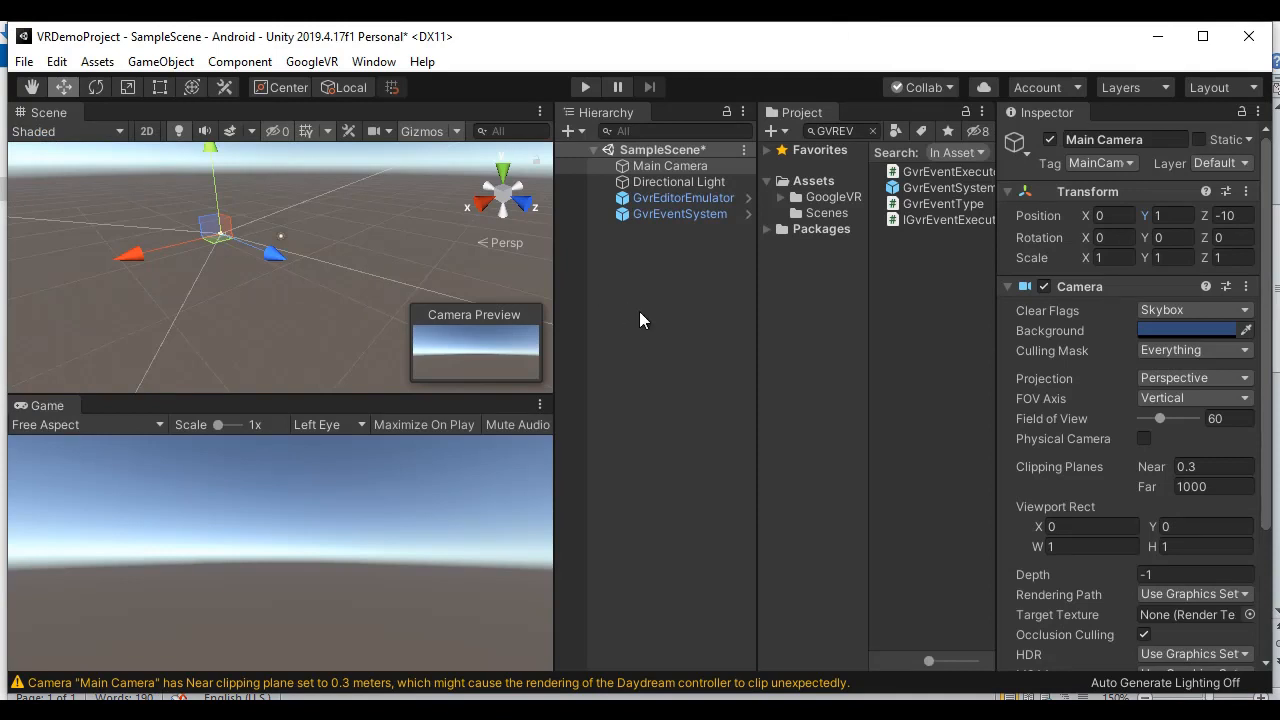
click(160, 62)
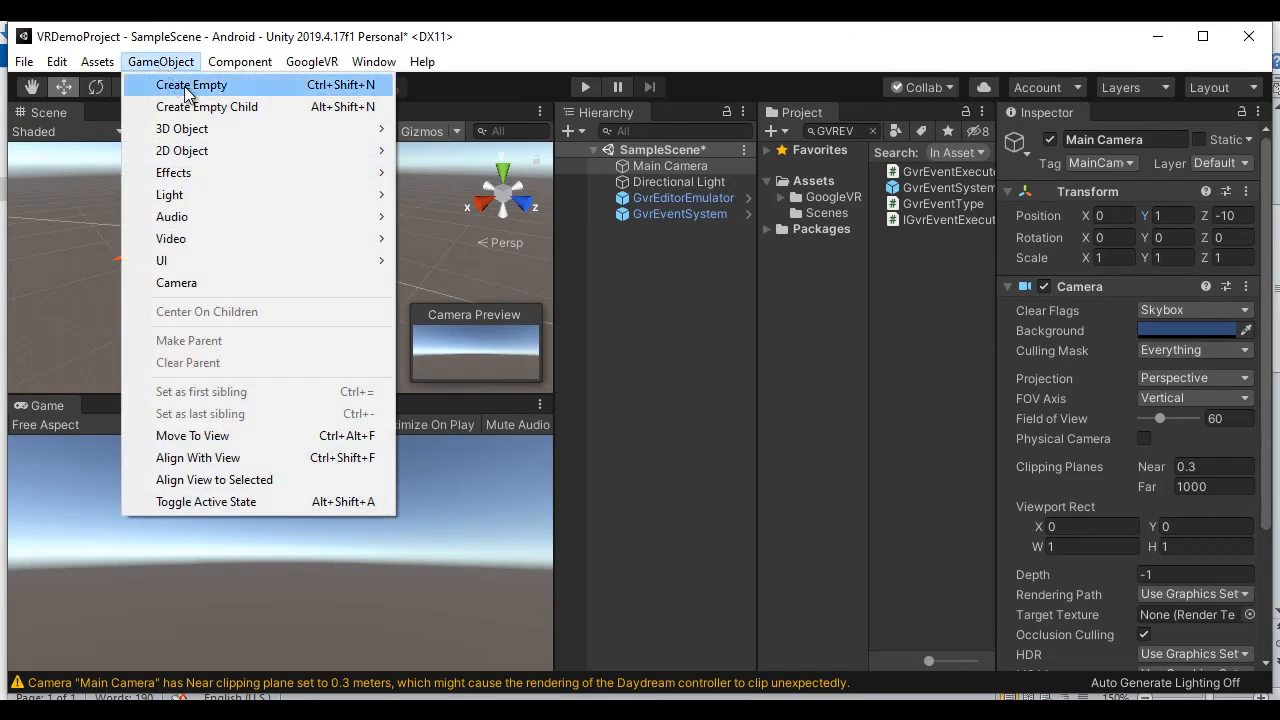
click(186, 88)
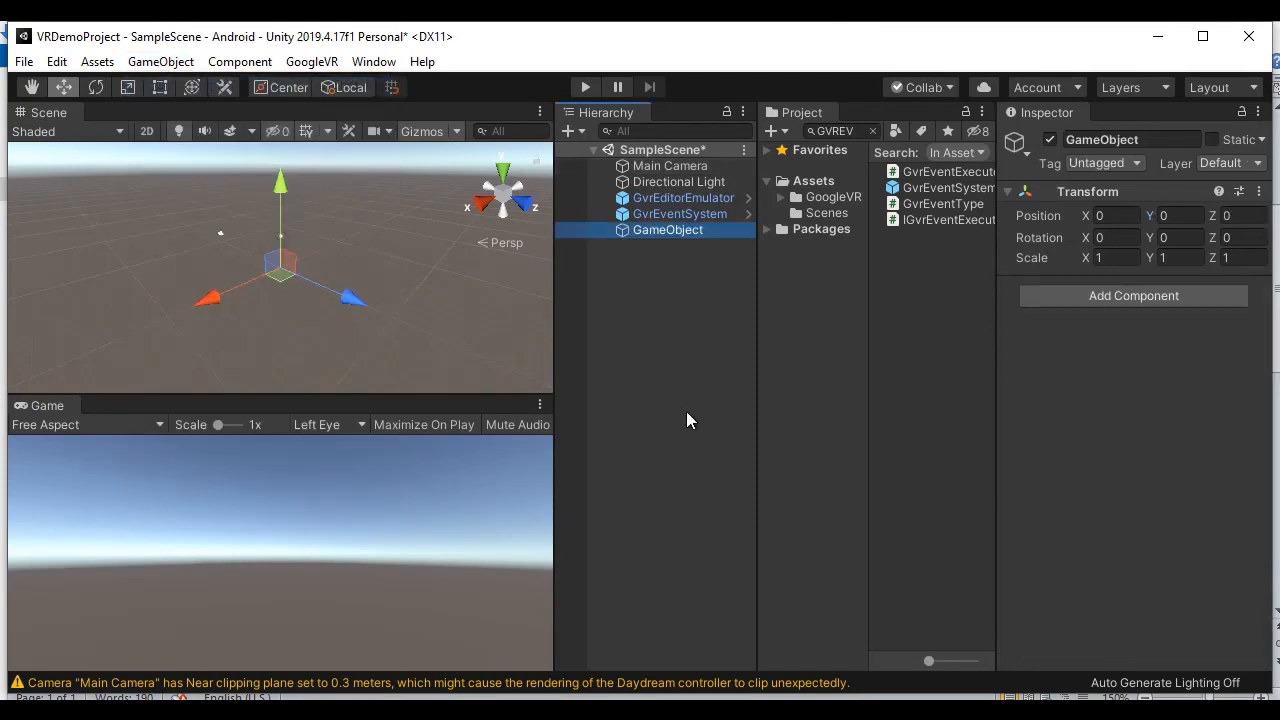
click(679, 236)
text(Character)
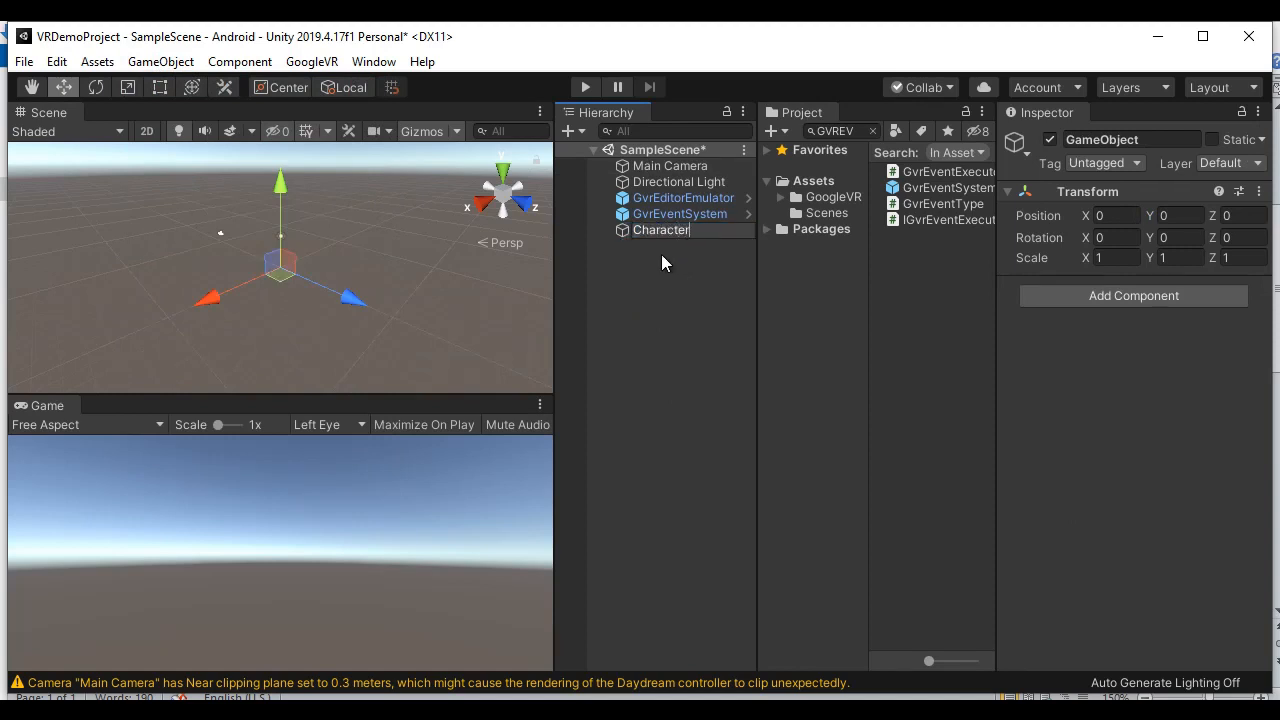
key(Return)
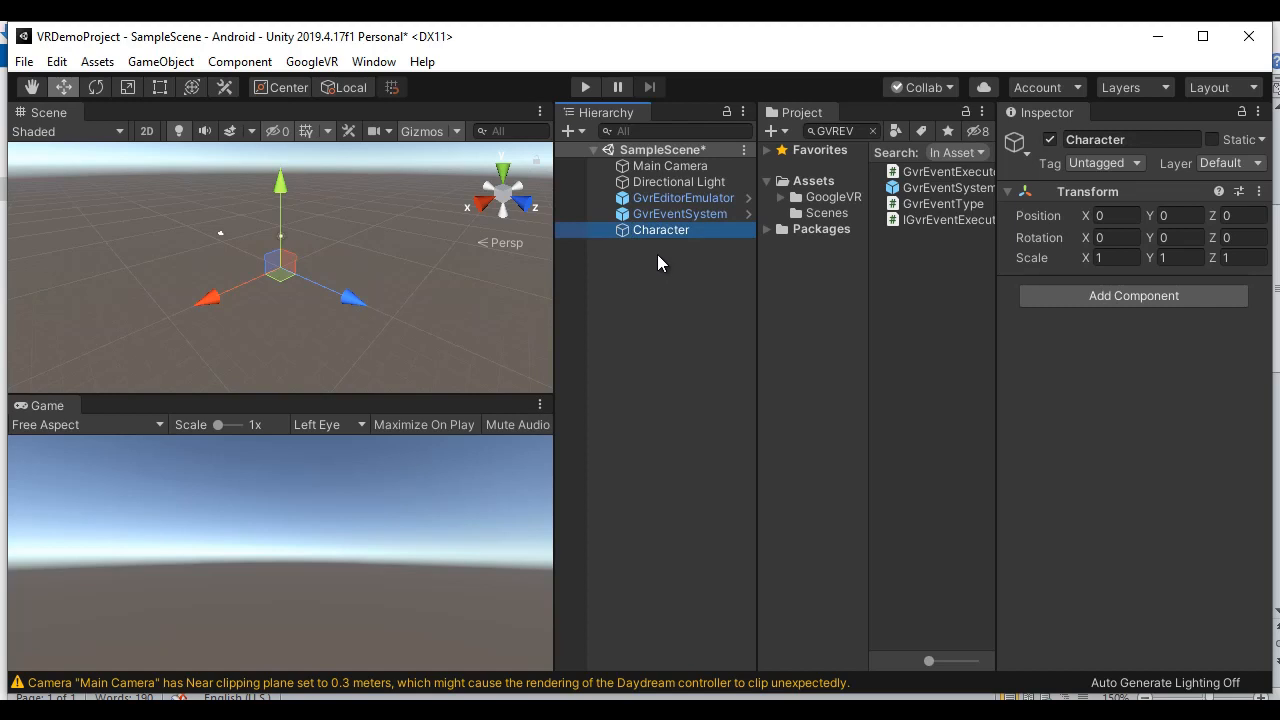
drag(684, 167, 697, 232)
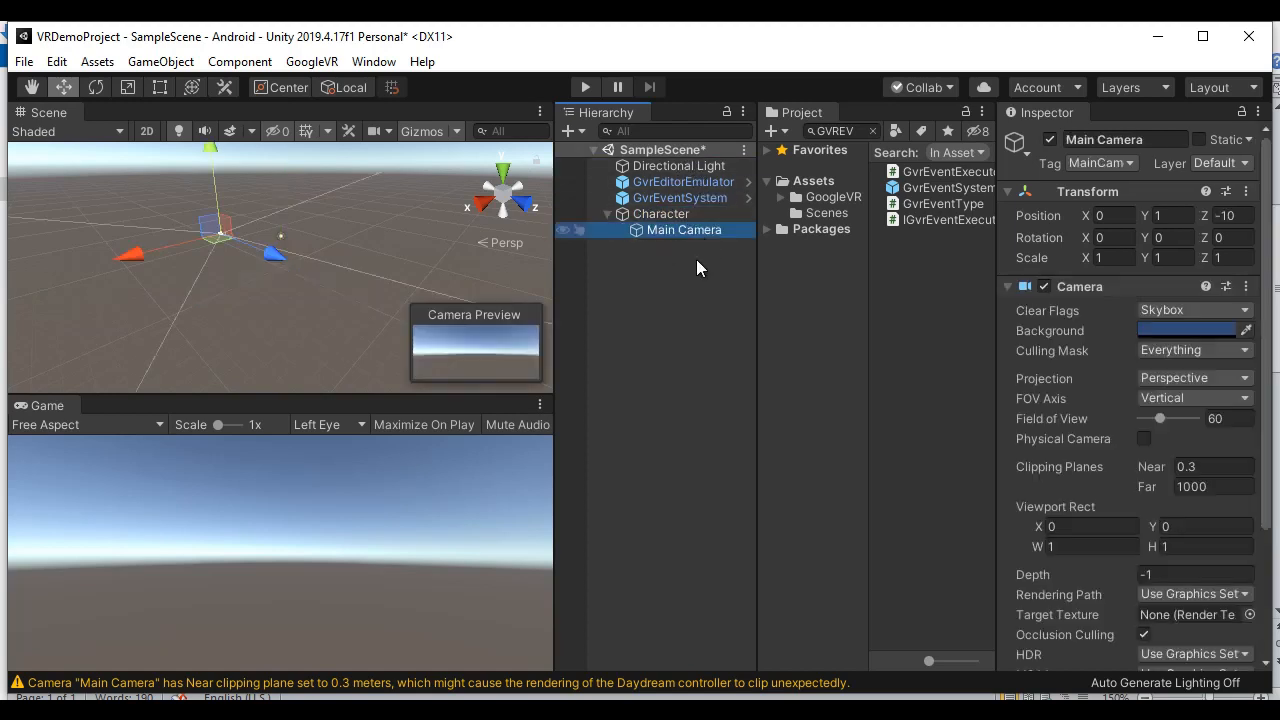
- Apply Center On Children to the Character object so its pivot matches the Main Camera
click(670, 215)
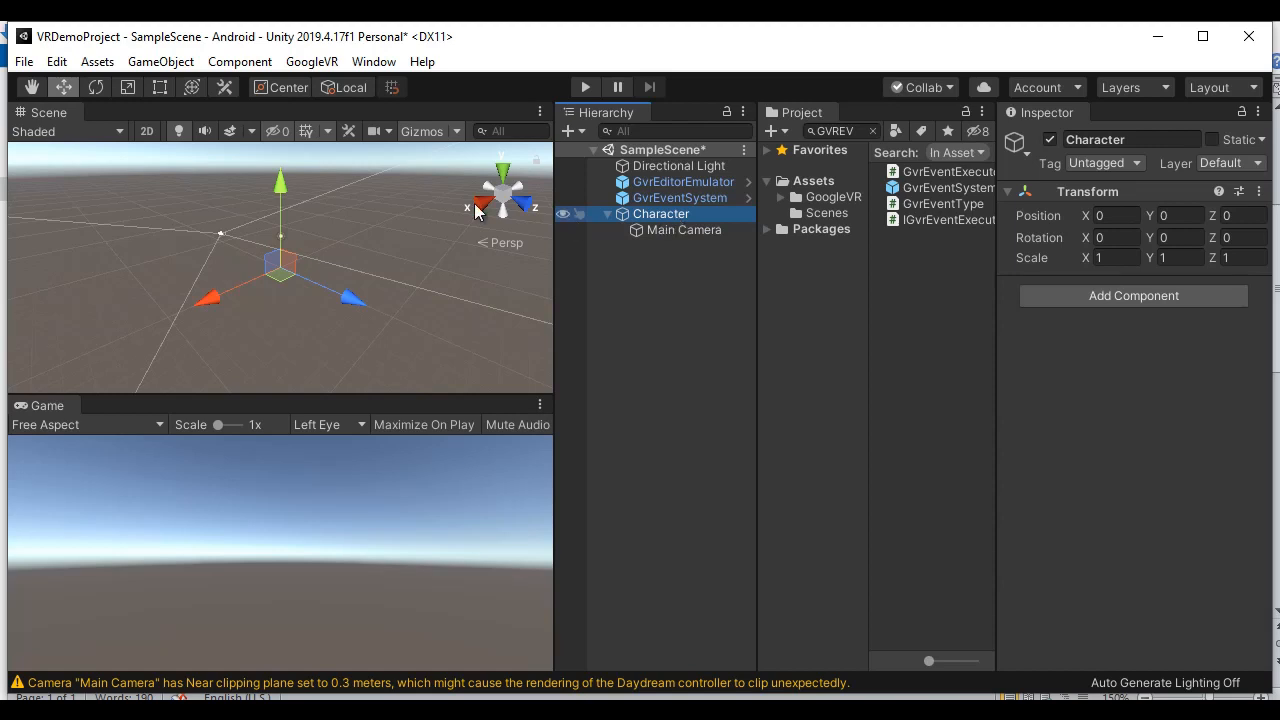
click(161, 61)
click(229, 311)
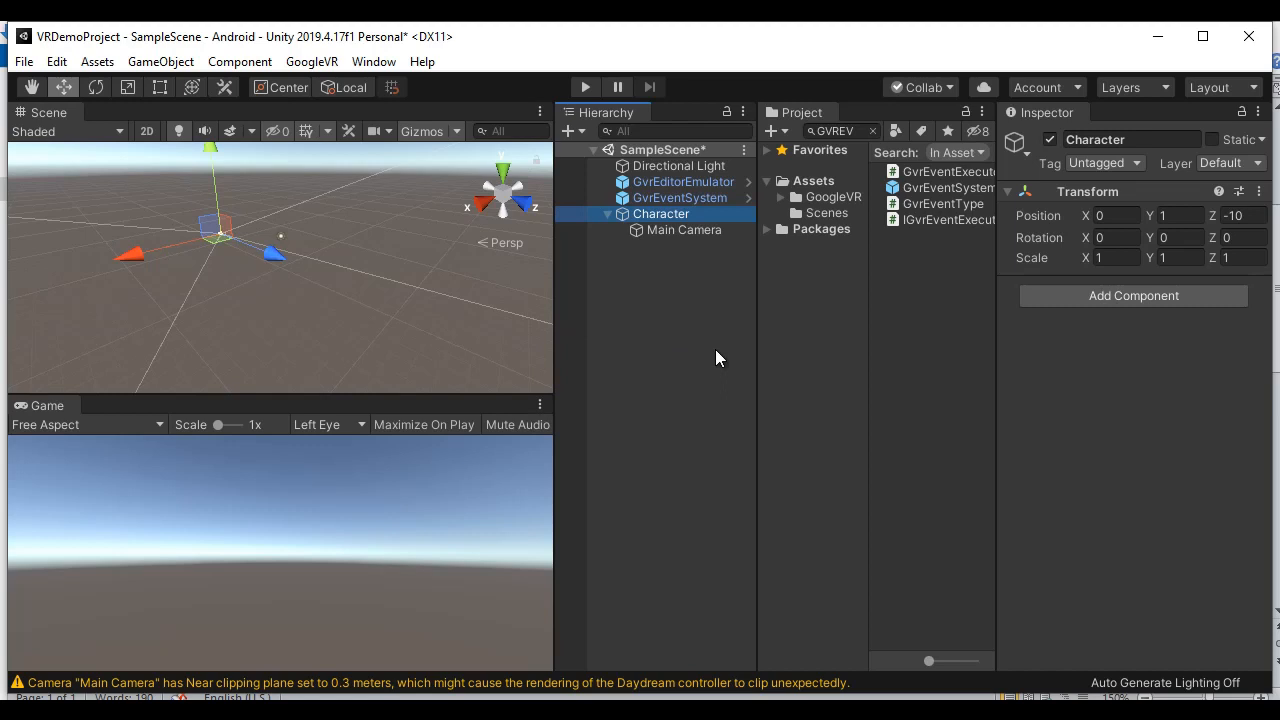
- Run the scene in Play mode, examine the positions of Main Camera and its parent Character, and stop it
click(587, 87)
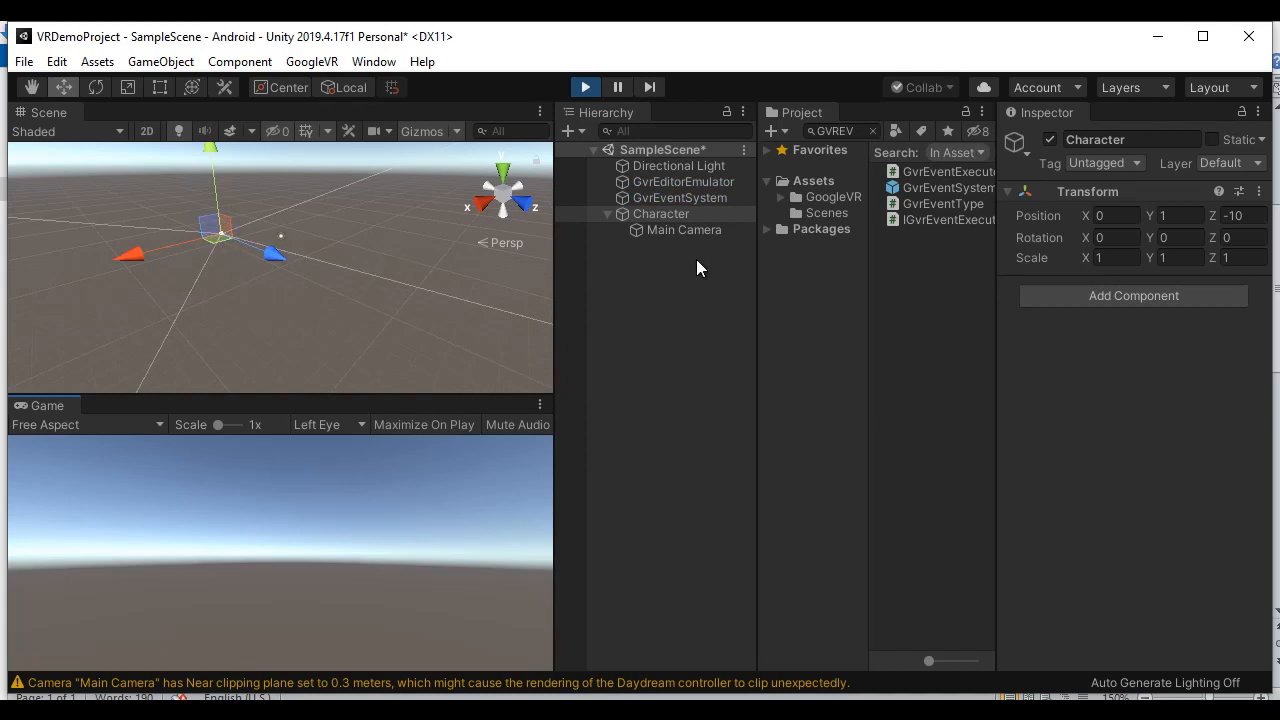
click(694, 229)
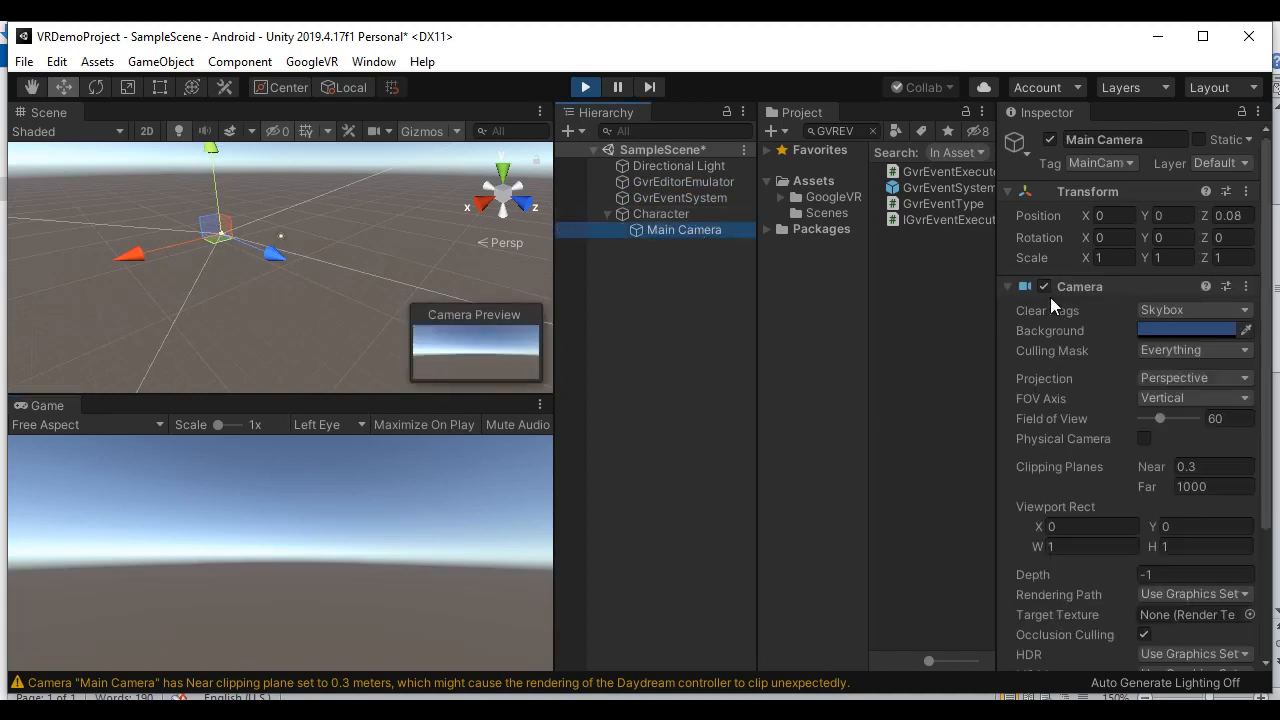
click(1165, 215)
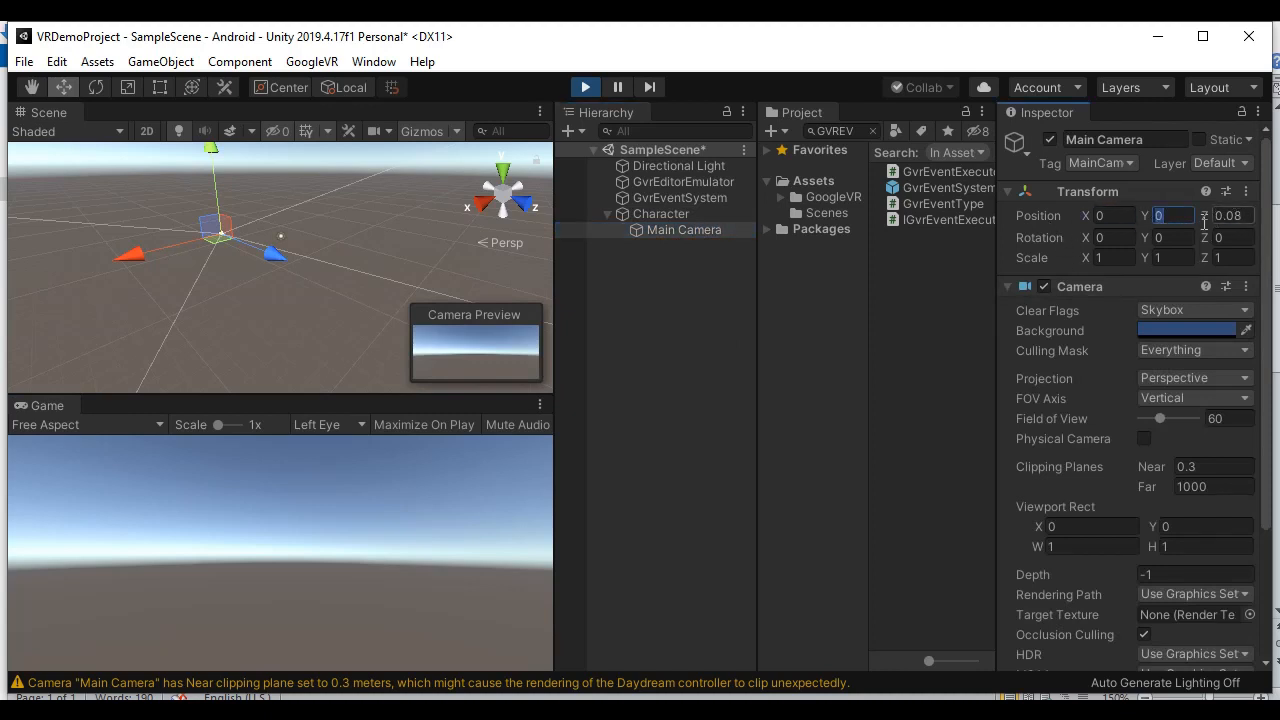
click(677, 215)
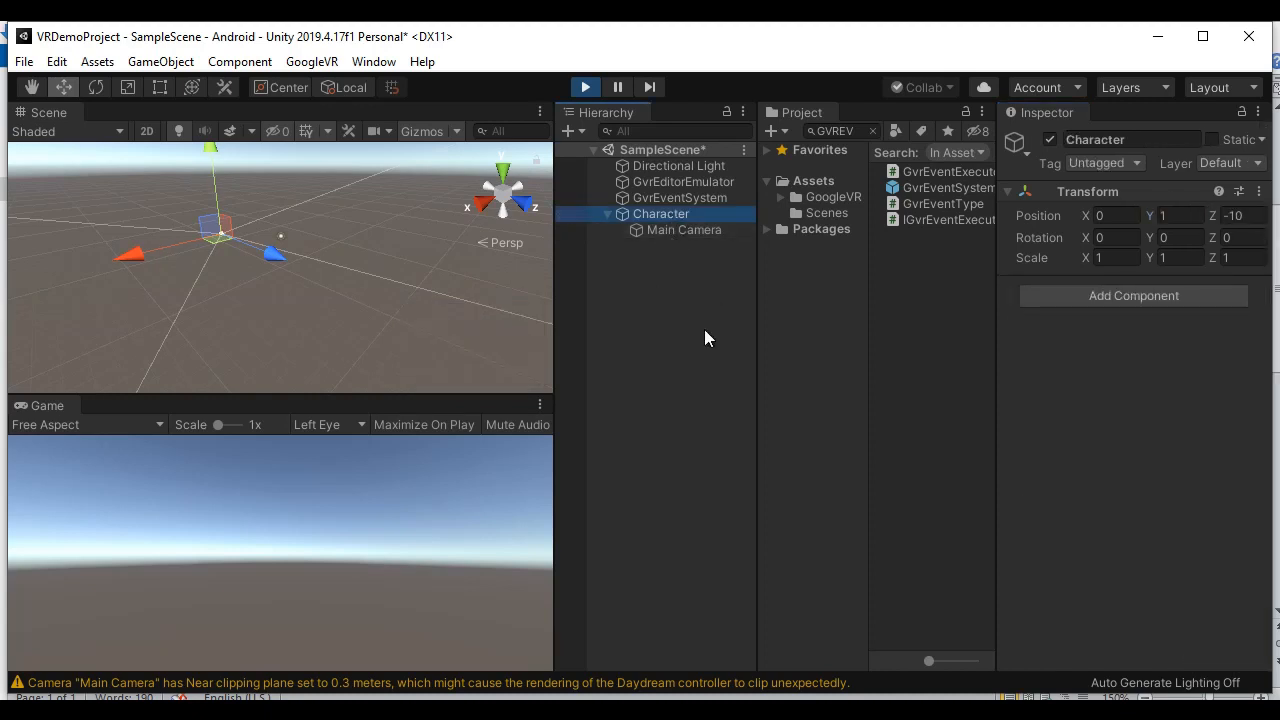
click(585, 88)
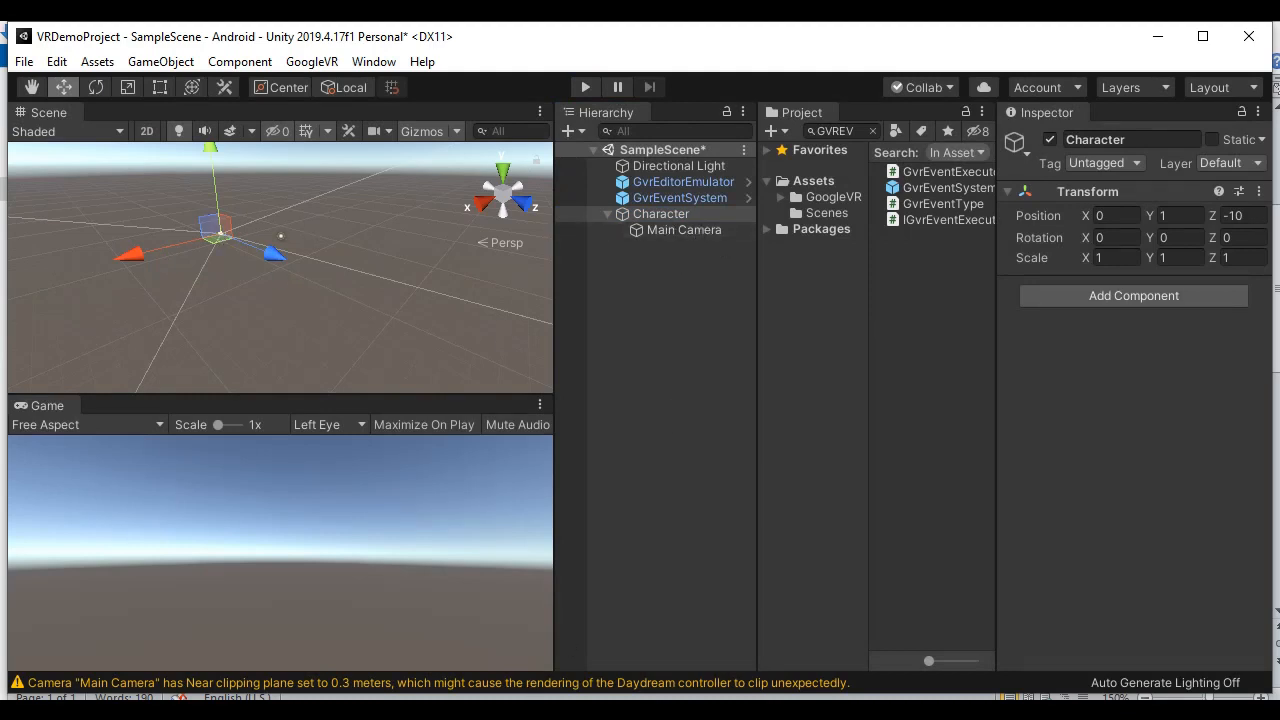
- Read step 10 about GVRReticlePointer in the Word notes, and return to Unity to briefly run the scene in Play mode
key(alt+Tab)
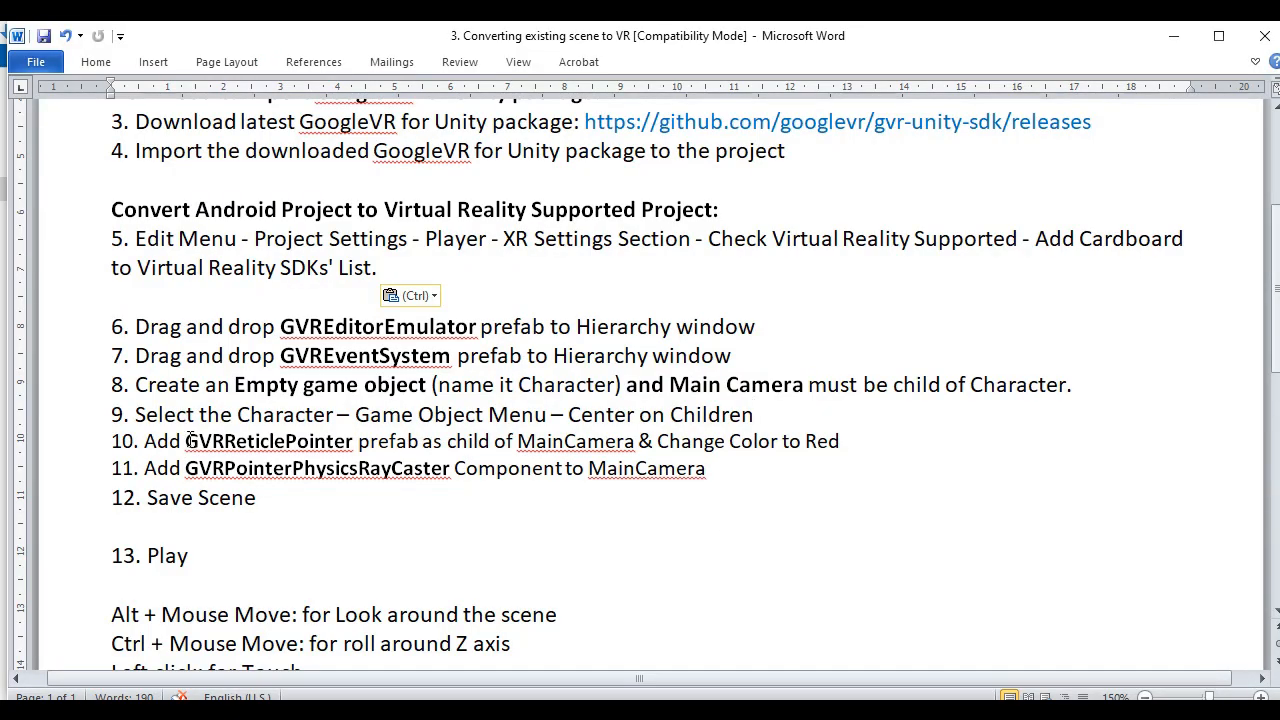
drag(185, 441, 346, 441)
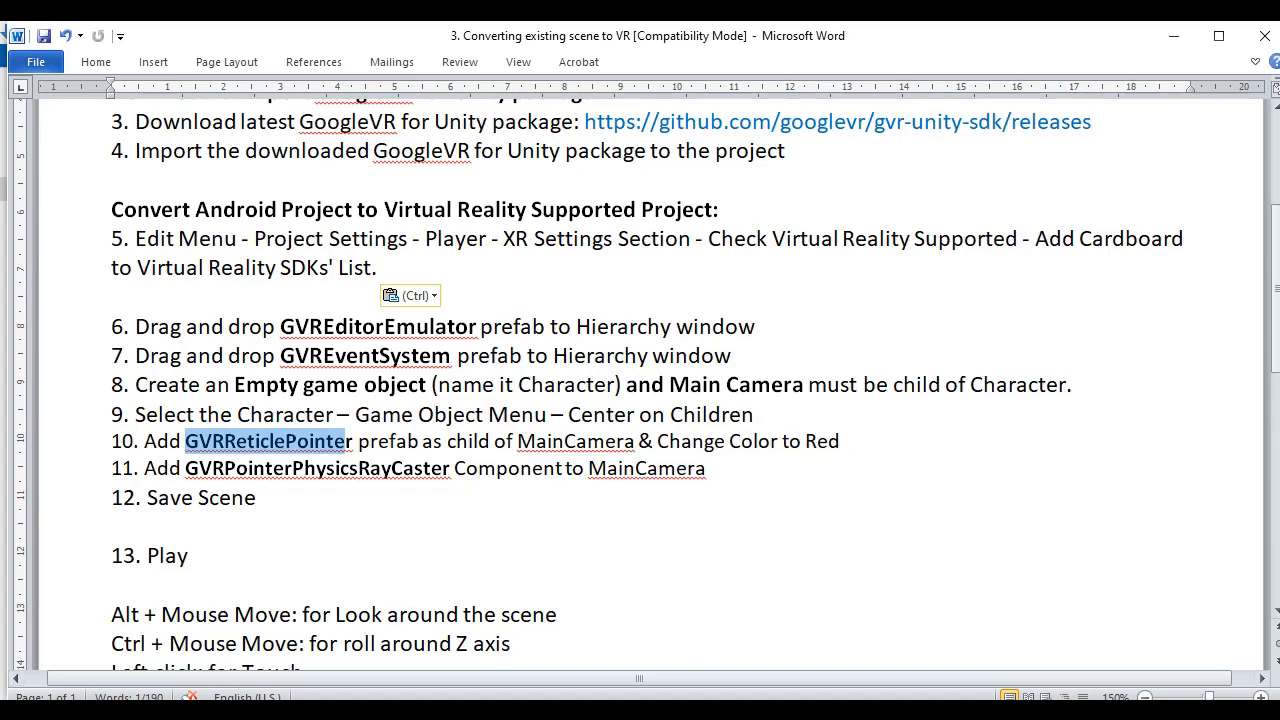
key(alt+Tab)
click(586, 88)
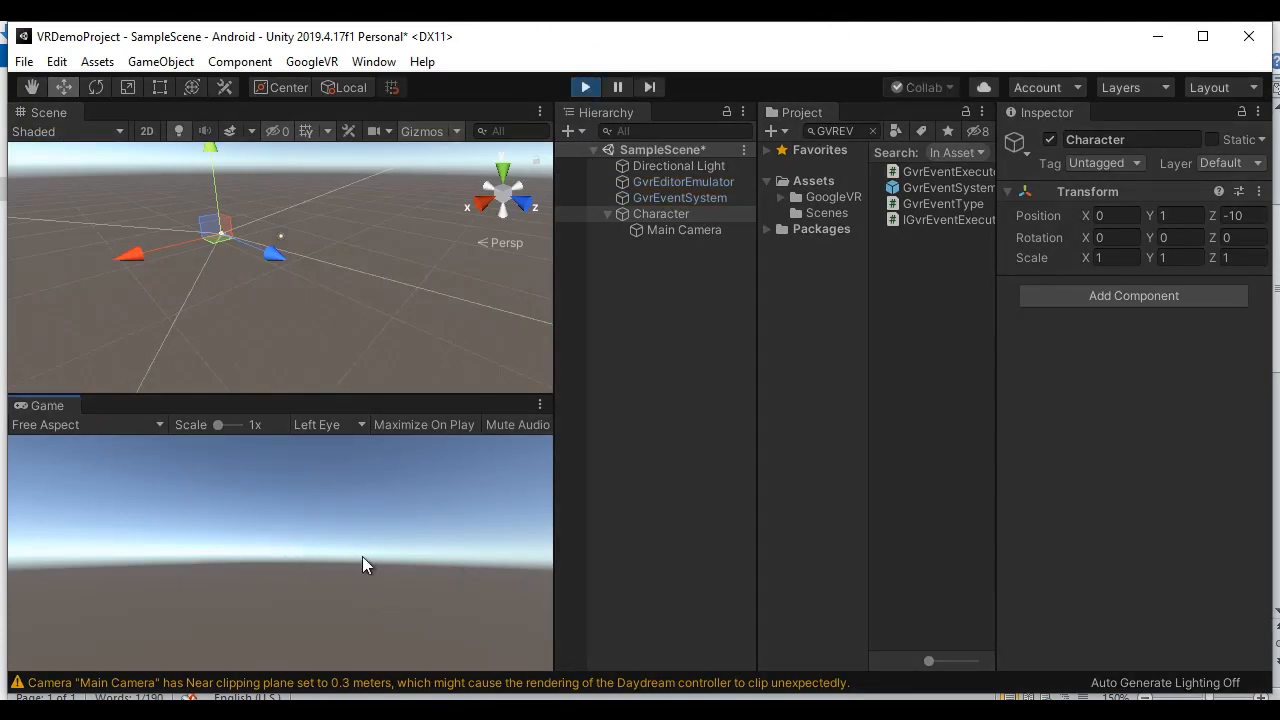
click(586, 87)
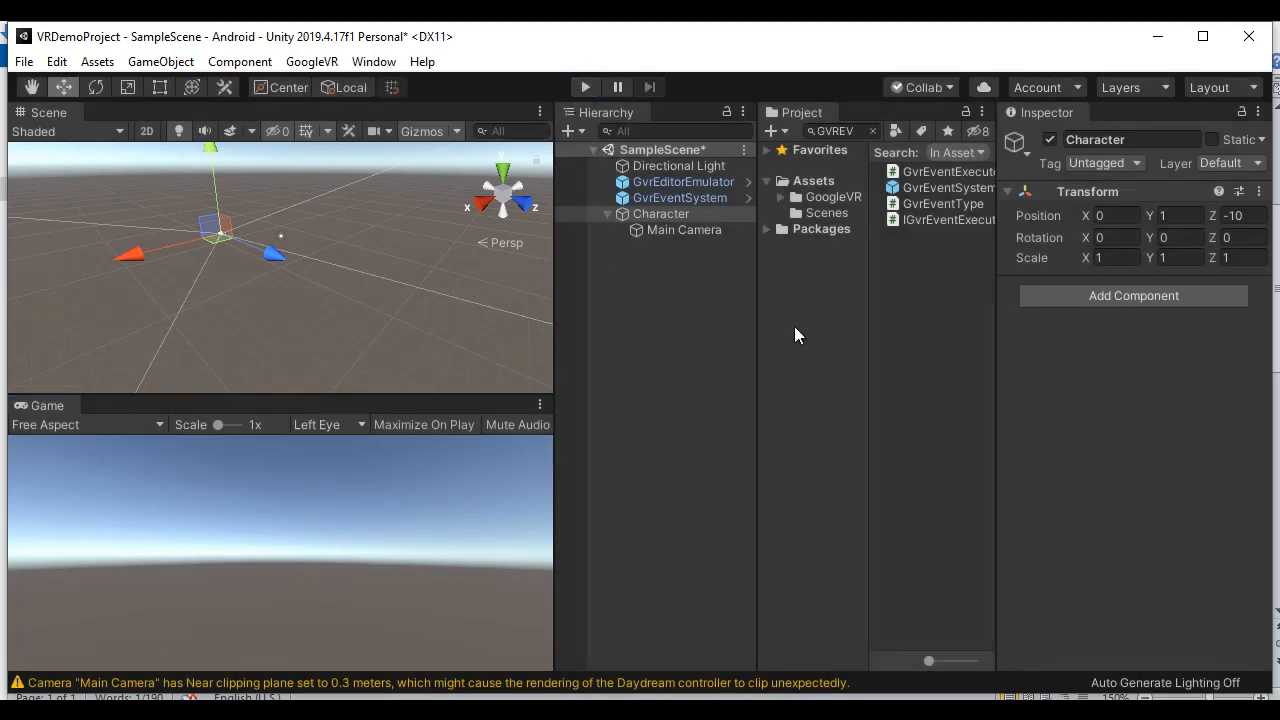
- Search the project assets for GVRR and add the GvrReticlePointer prefab as a child of Main Camera
click(836, 132)
text(GVRR)
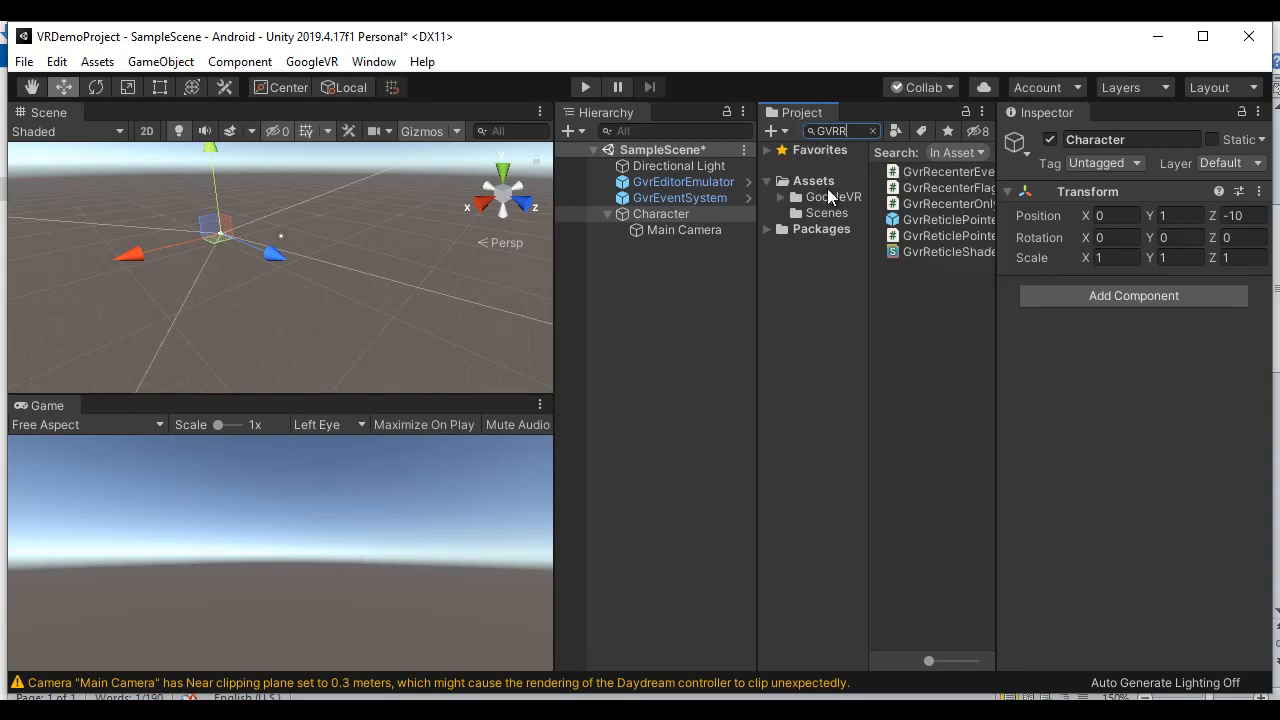
drag(925, 219, 682, 231)
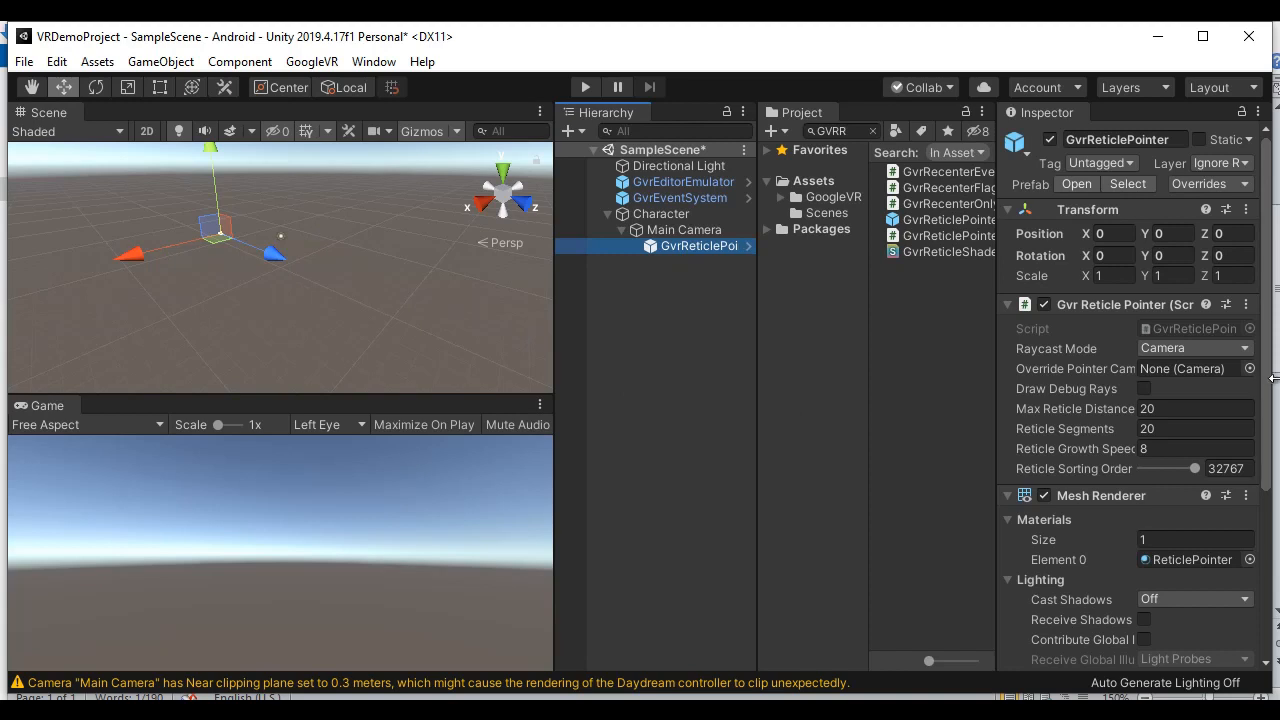
- Change the color of the GvrReticlePointer object's ReticlePointer material to red
drag(1267, 390, 1267, 611)
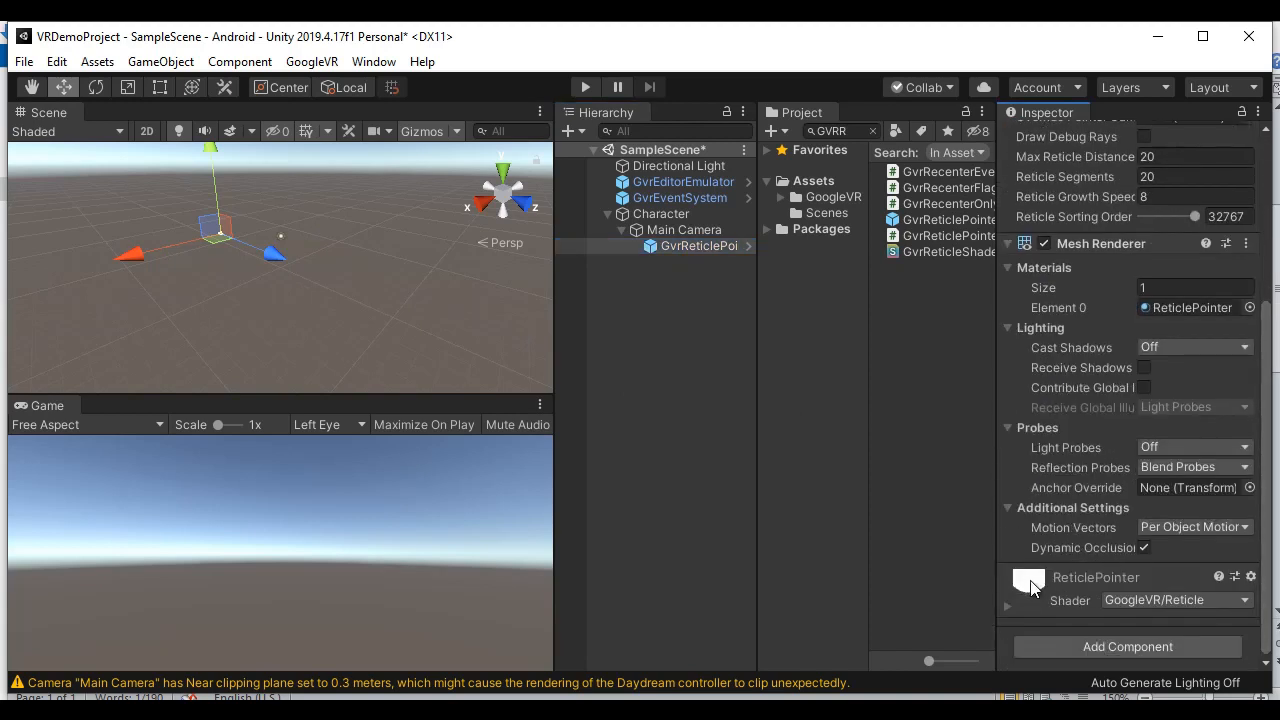
click(1037, 585)
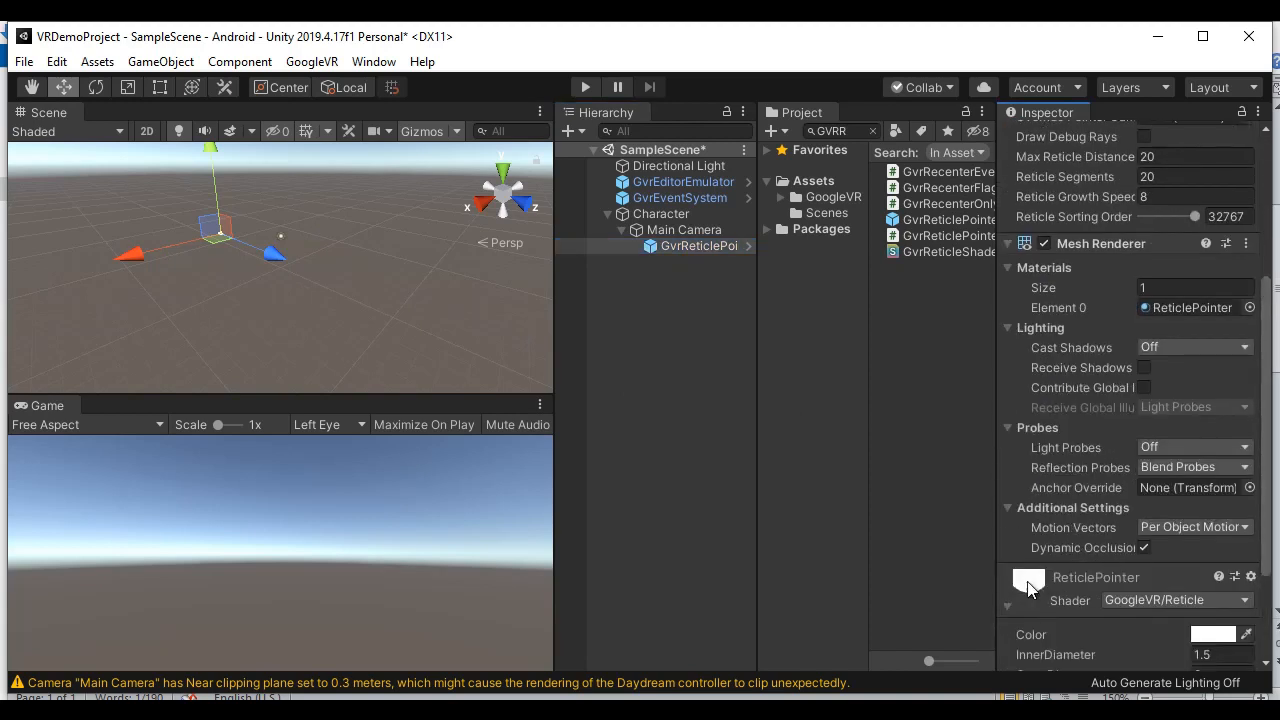
click(1215, 638)
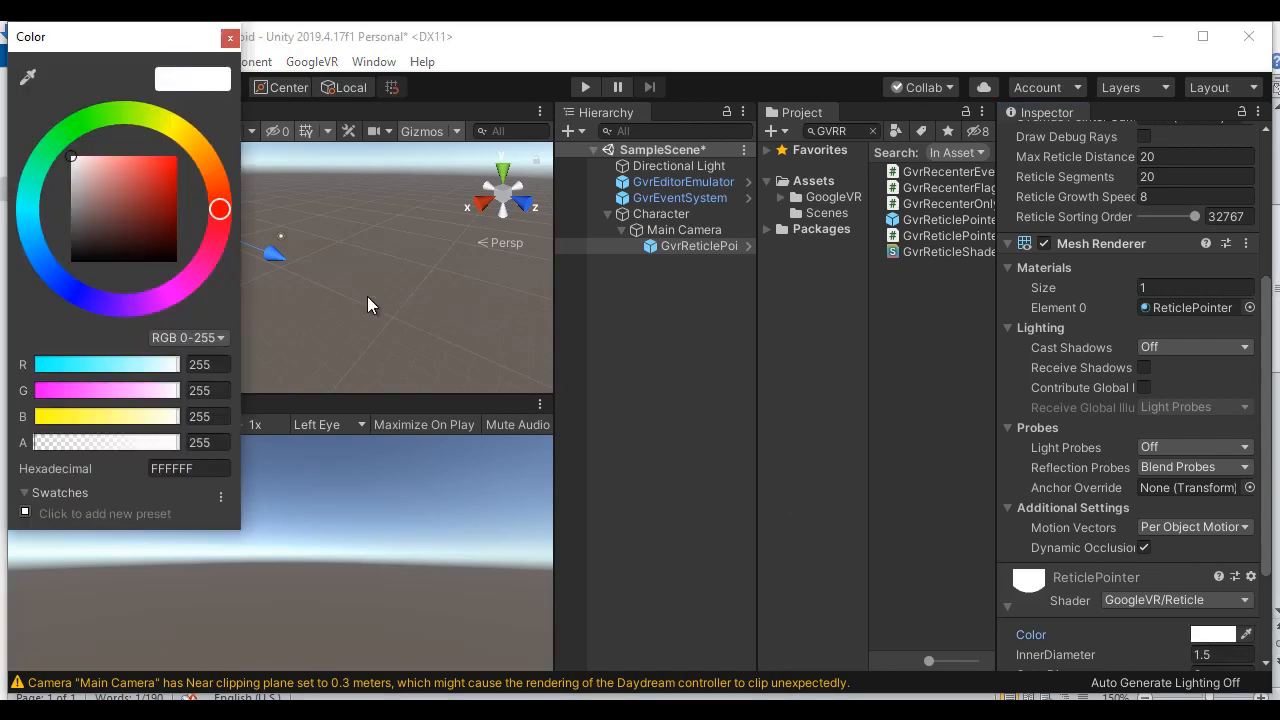
mouse_move(216, 203)
mouse_down()
mouse_move(175, 165)
mouse_move(197, 155)
mouse_up()
key(Escape)
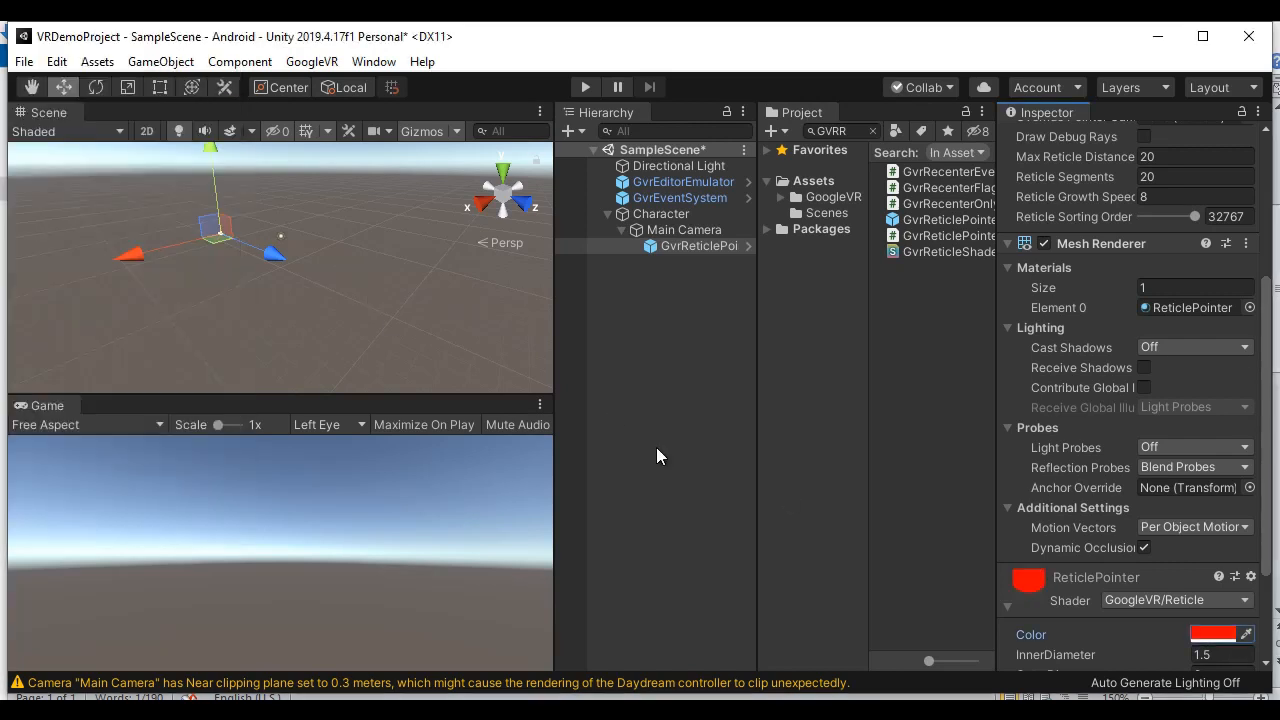
- Run the scene in Play mode, look around to check the reticle in the Game view, and stop it
click(586, 88)
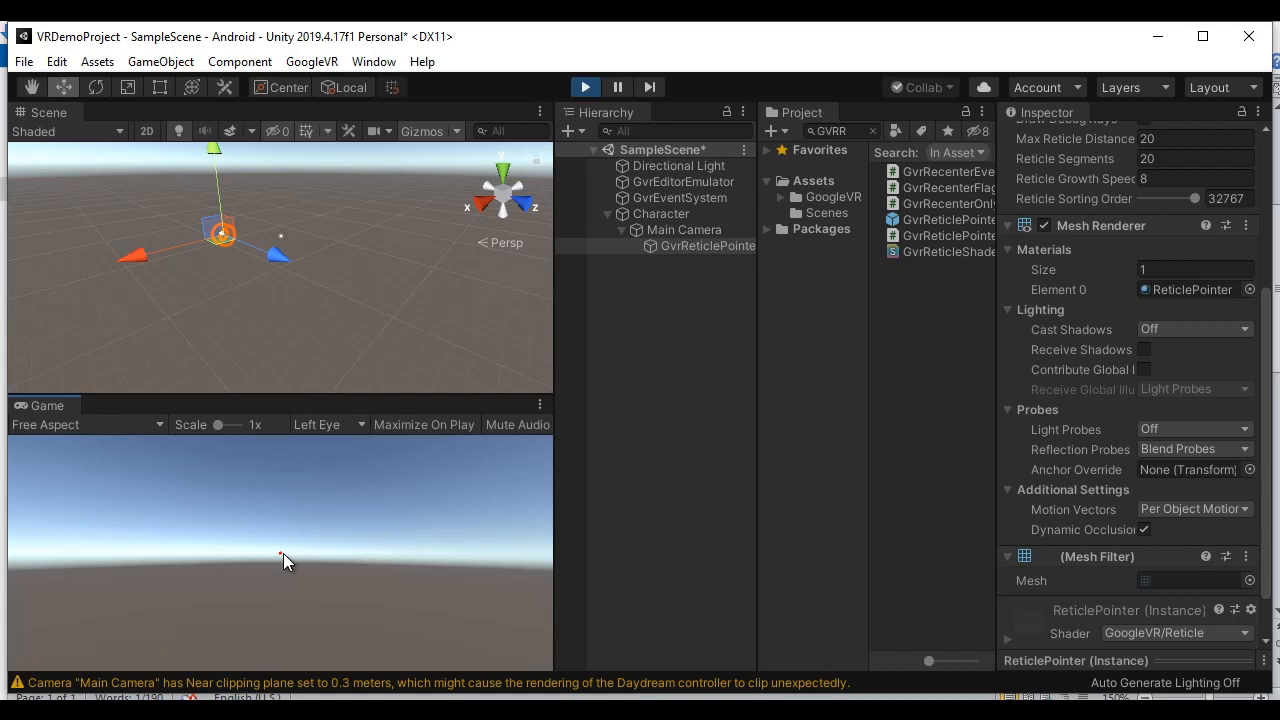
key(alt)
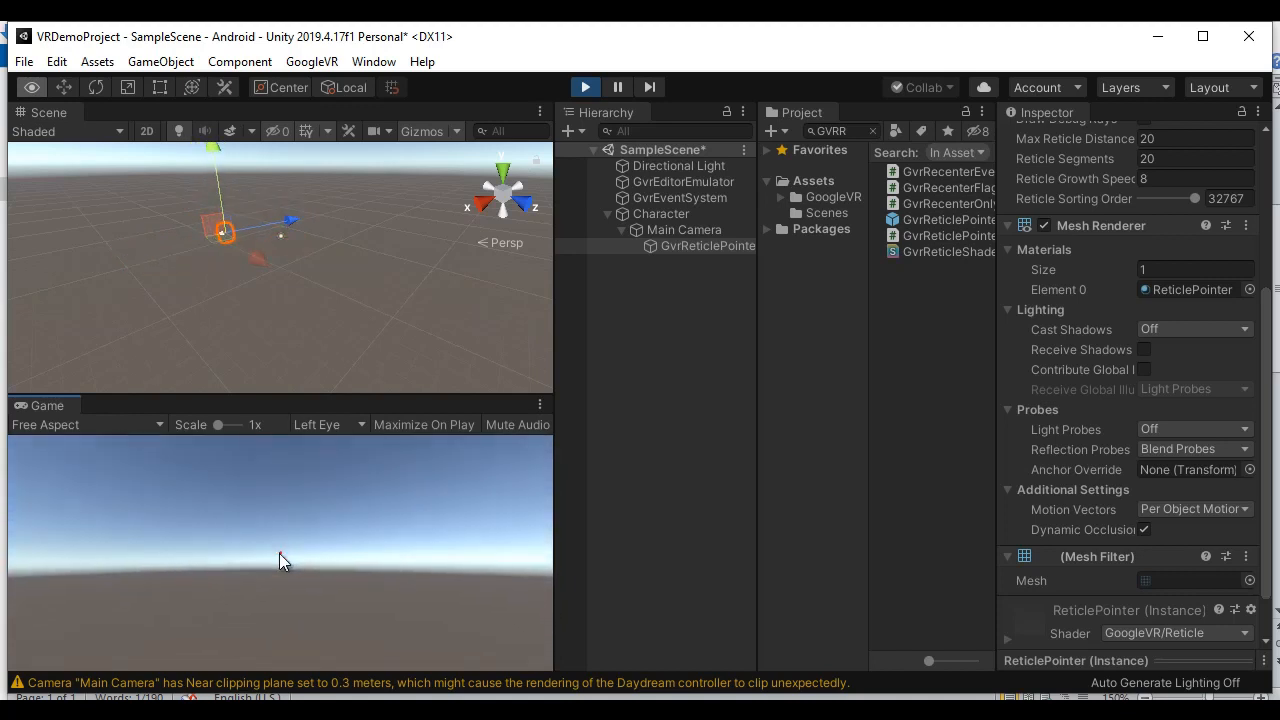
click(585, 90)
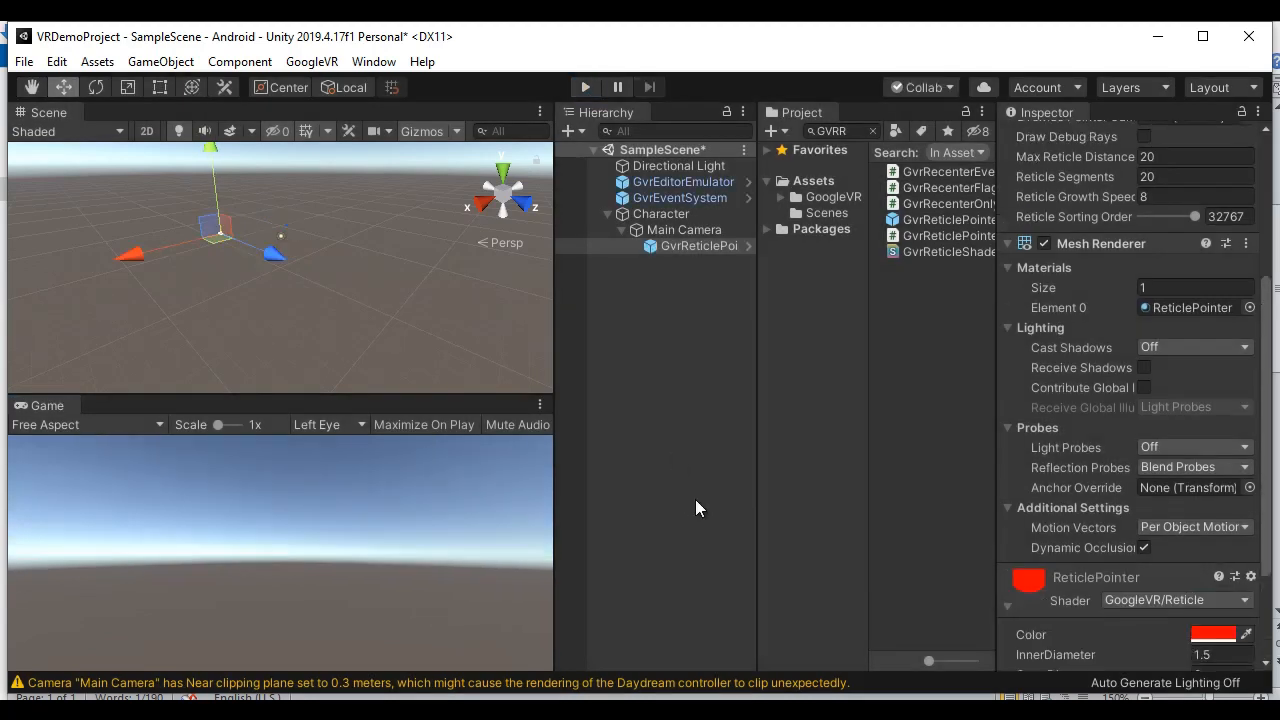
- Switch to the Word notes, read step 11, and copy the component name GVRPointerPhysicsRayCaster
key(alt+Tab)
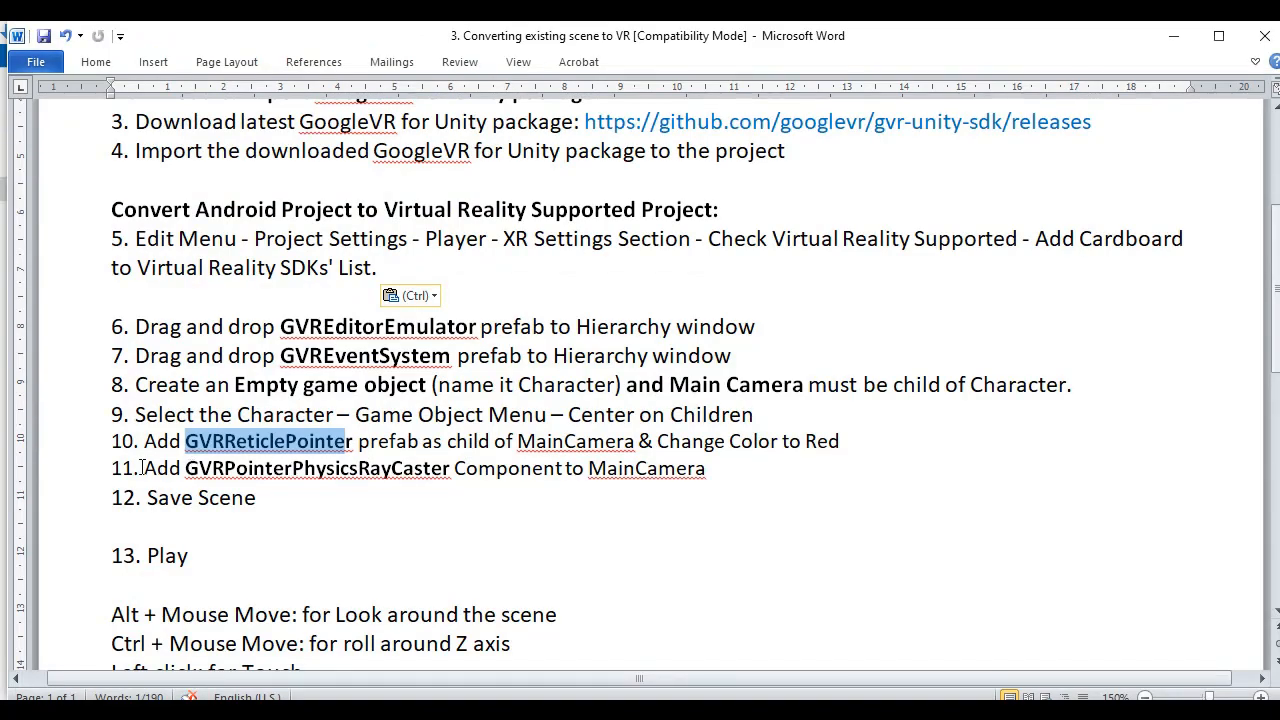
drag(188, 470, 495, 478)
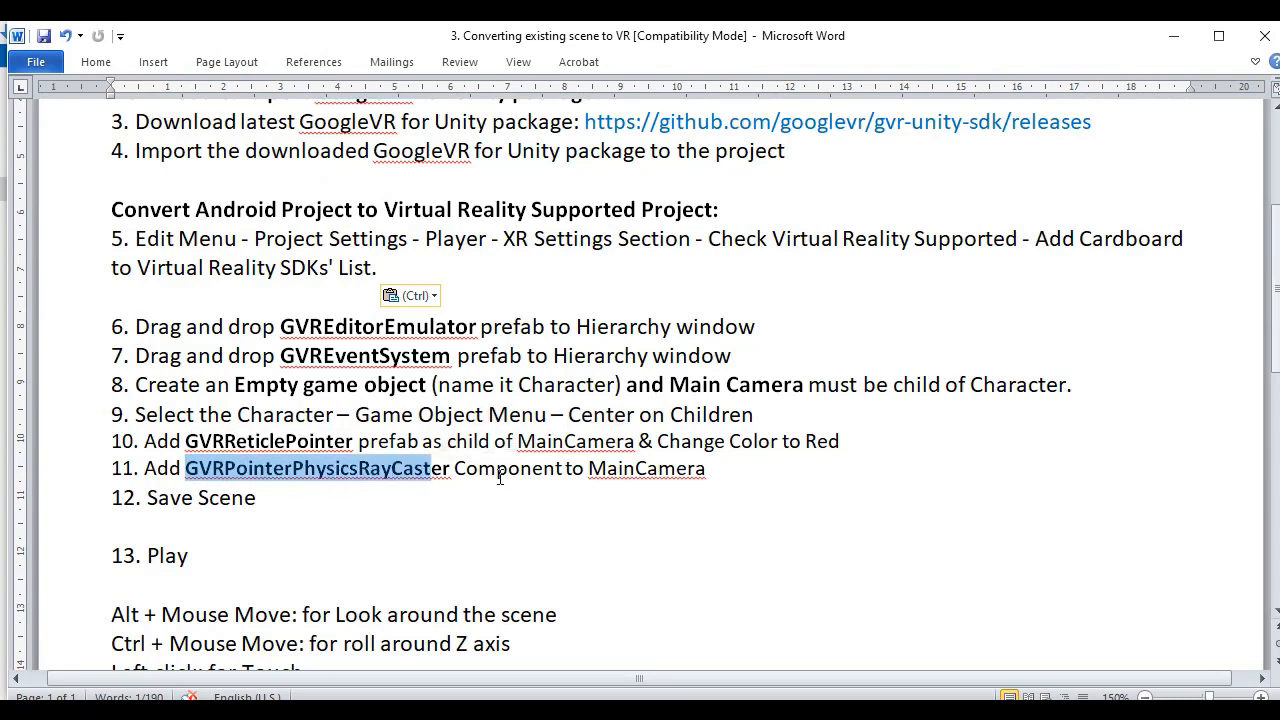
double_click(500, 470)
double_click(643, 472)
double_click(295, 470)
key(ctrl+c)
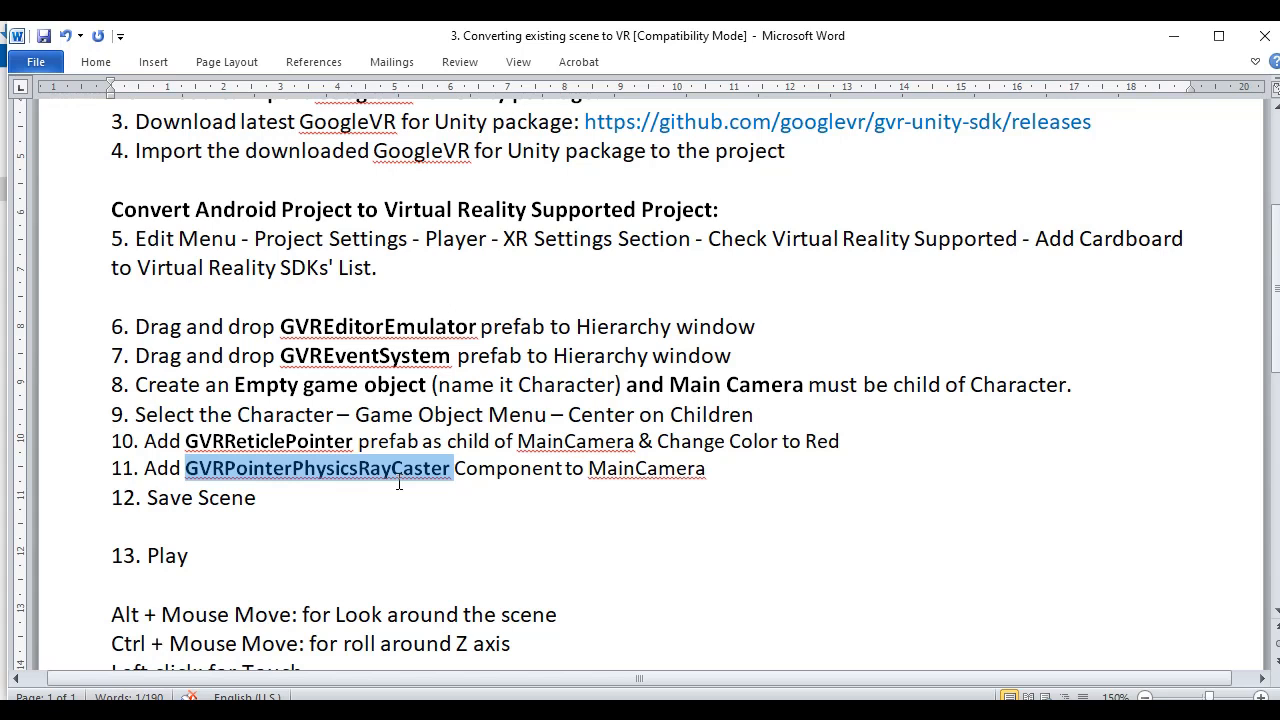
- Switch to Unity and add the GvrPointerPhysicsRaycaster component to Main Camera using the copied name
click(674, 708)
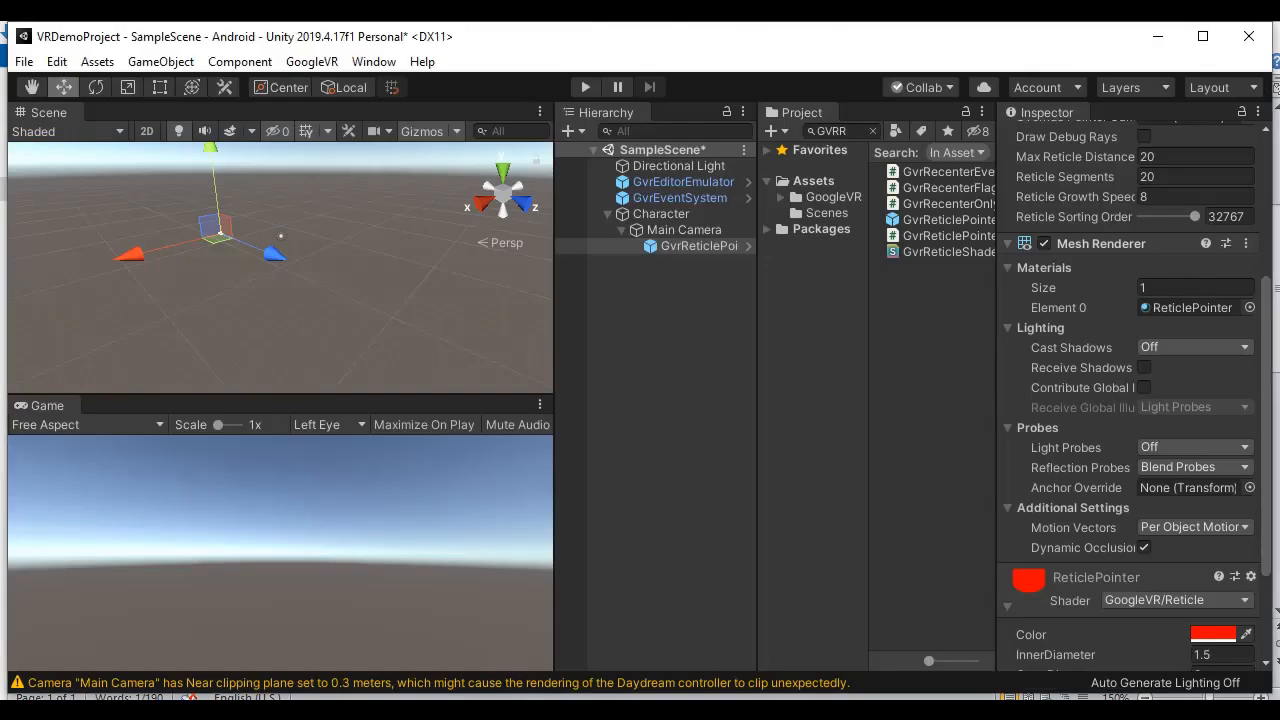
click(710, 231)
click(1266, 627)
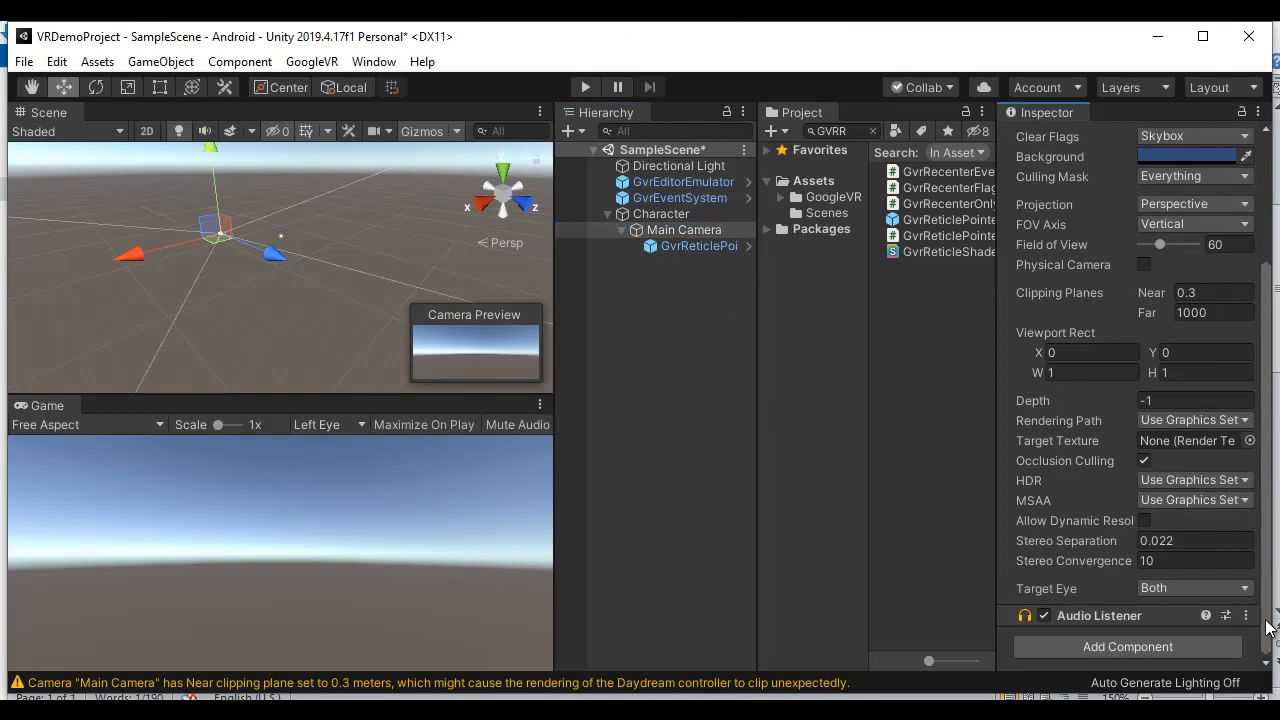
click(1130, 647)
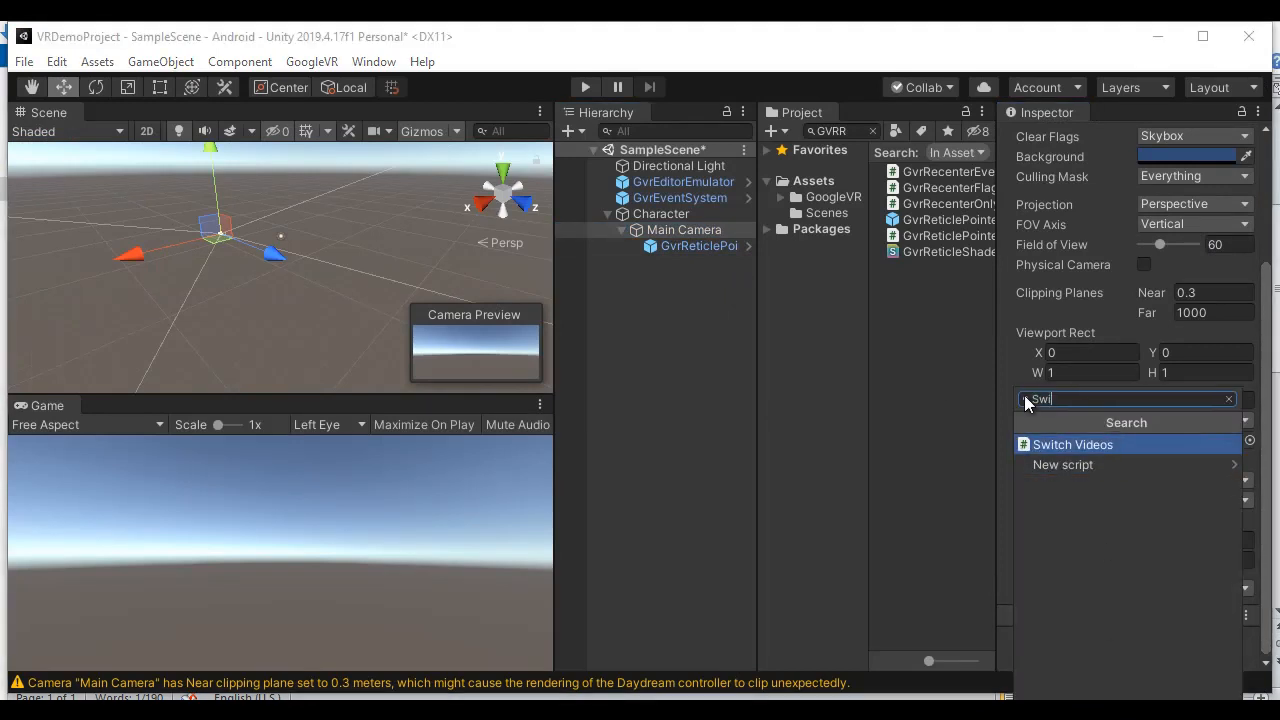
key(ctrl+v)
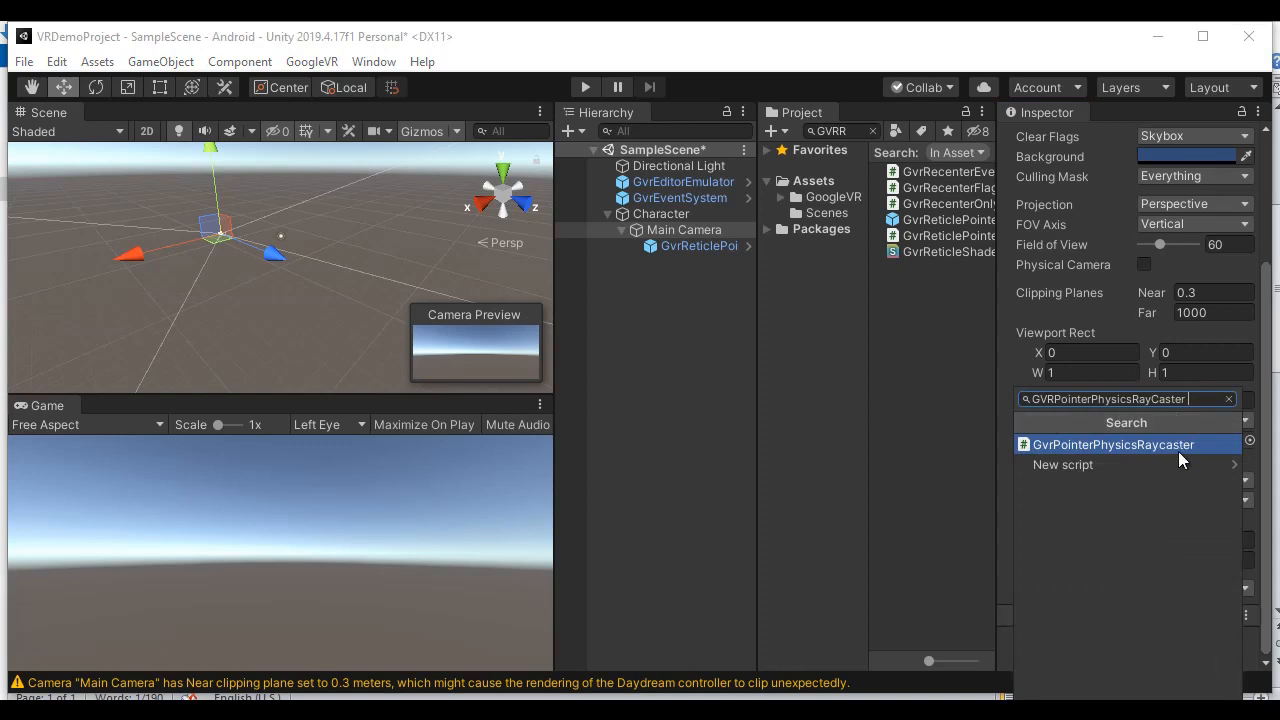
click(1131, 452)
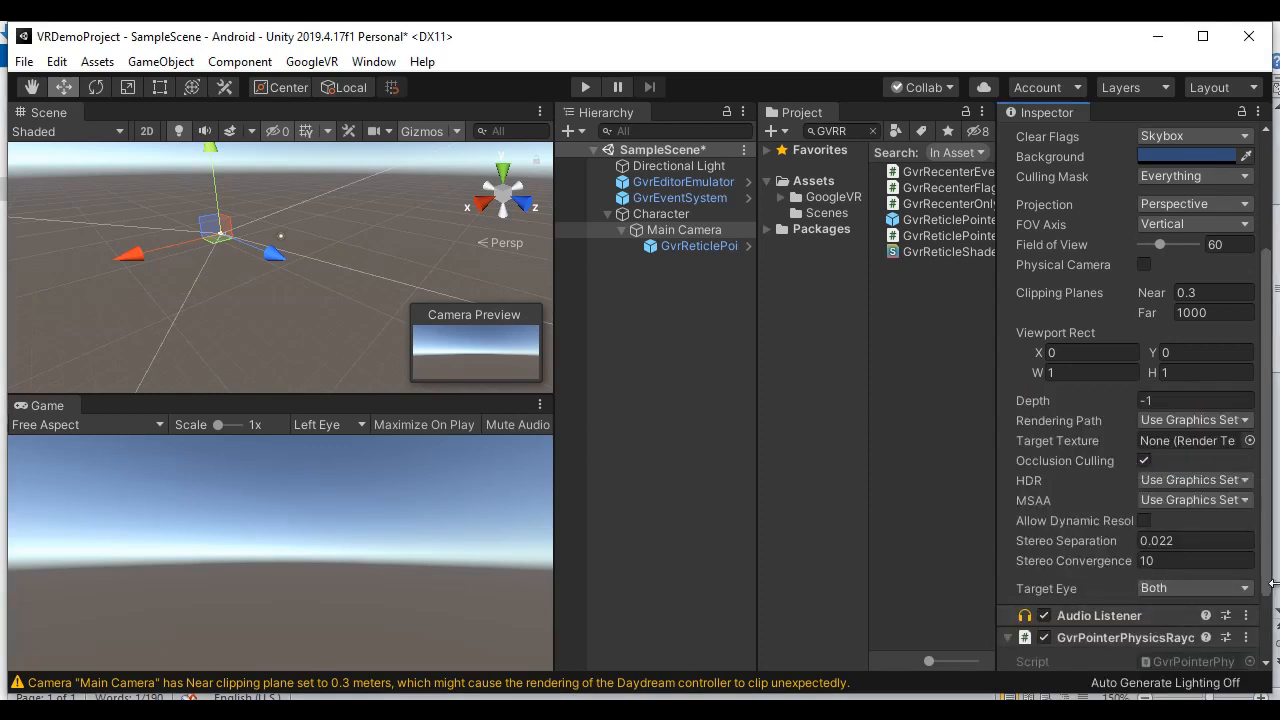
scroll(1268, 540, down, 3)
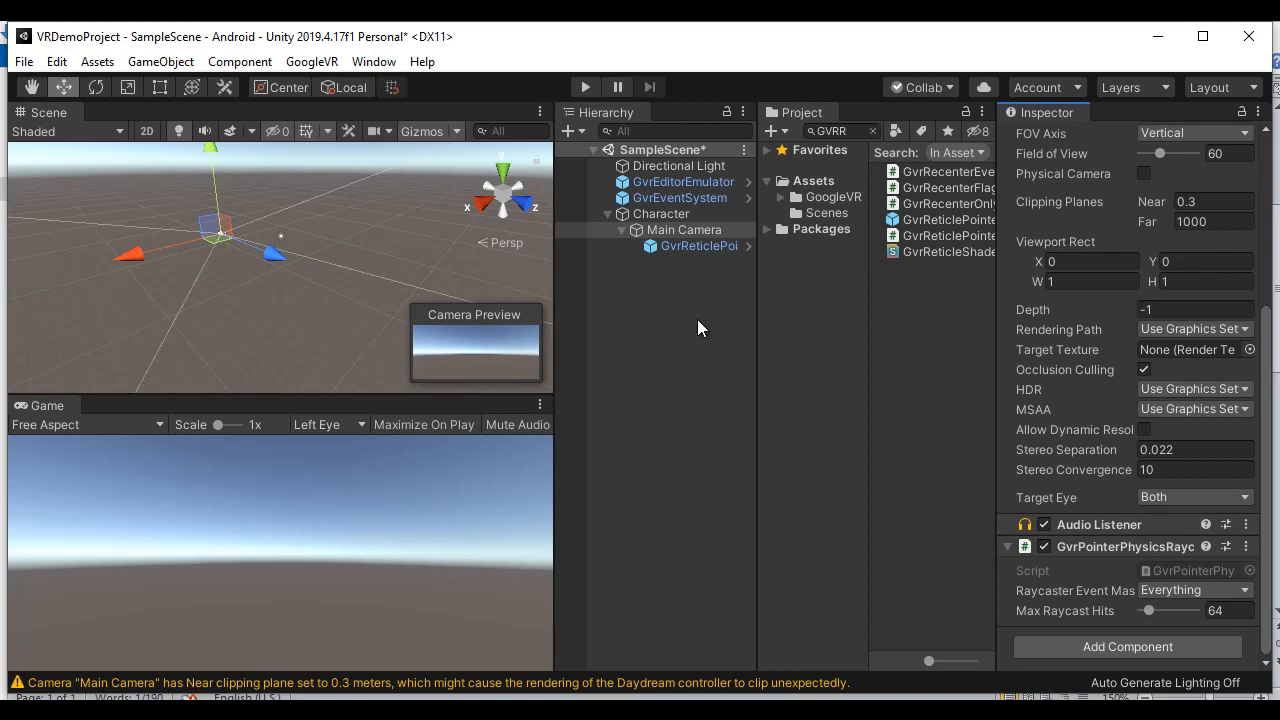
- Switch to the Word notes and read steps 12 and 13 about saving and playing the scene
click(522, 692)
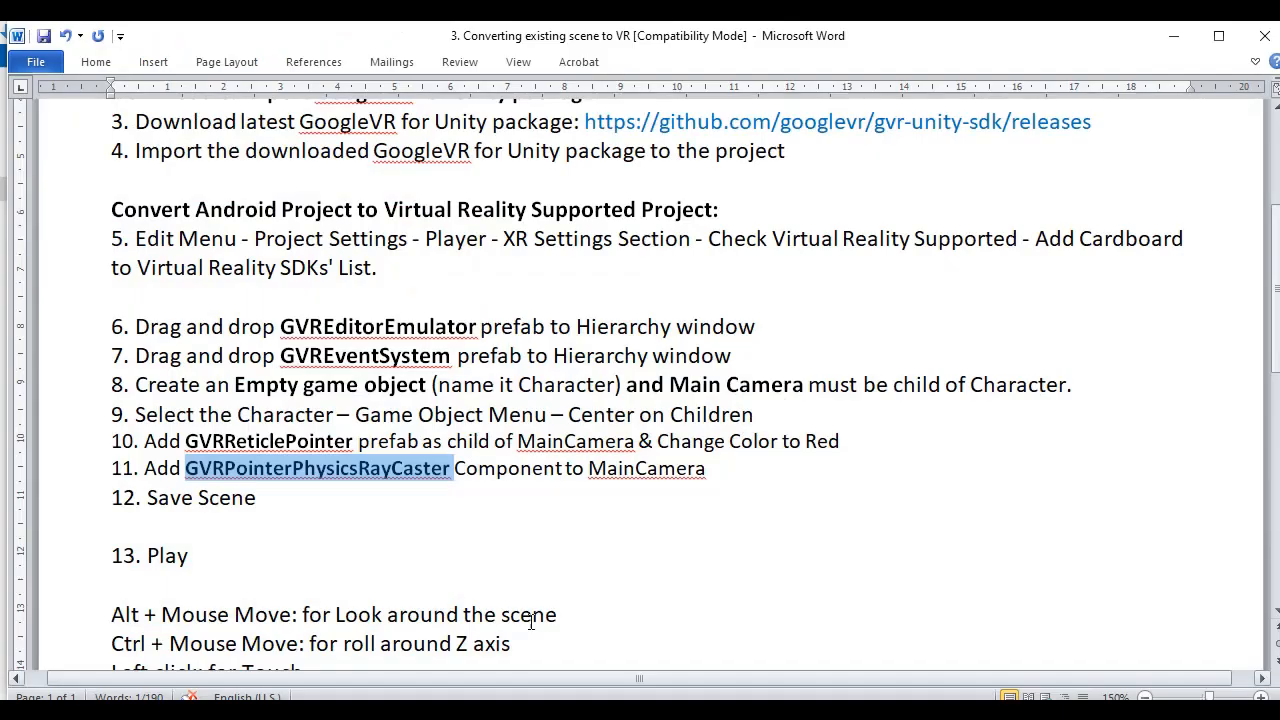
drag(148, 497, 256, 498)
click(535, 536)
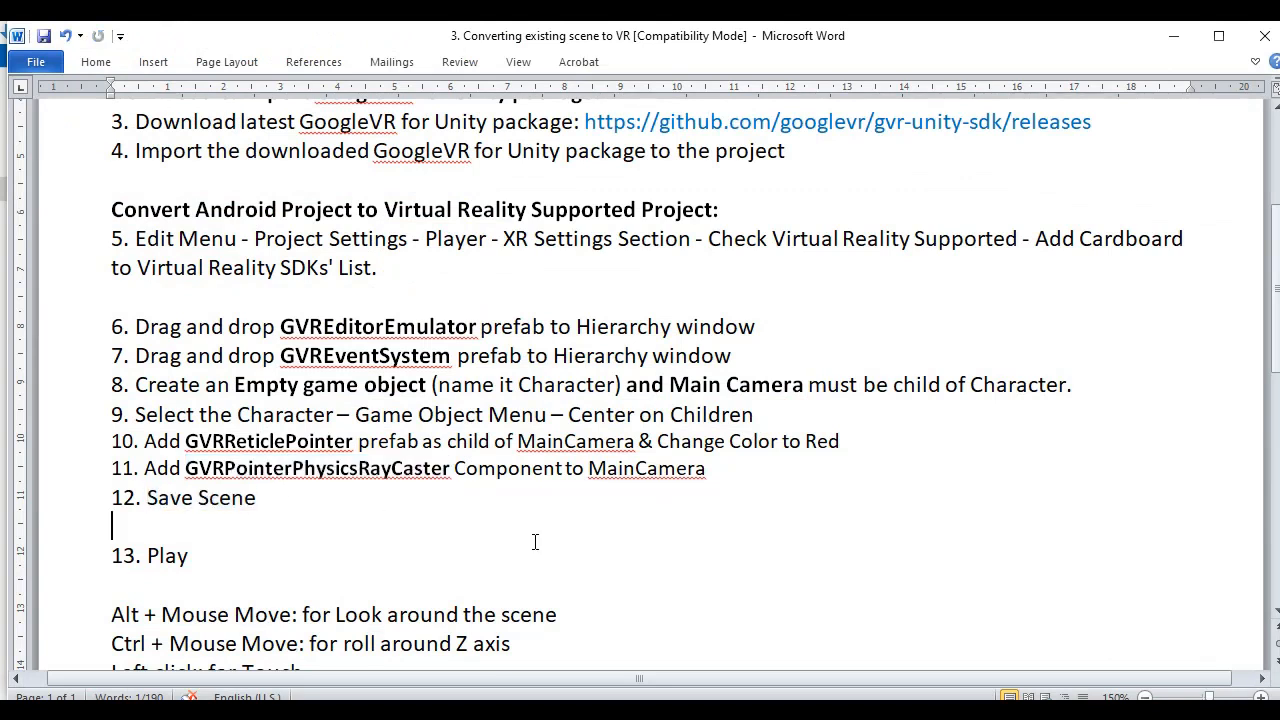
drag(112, 555, 326, 557)
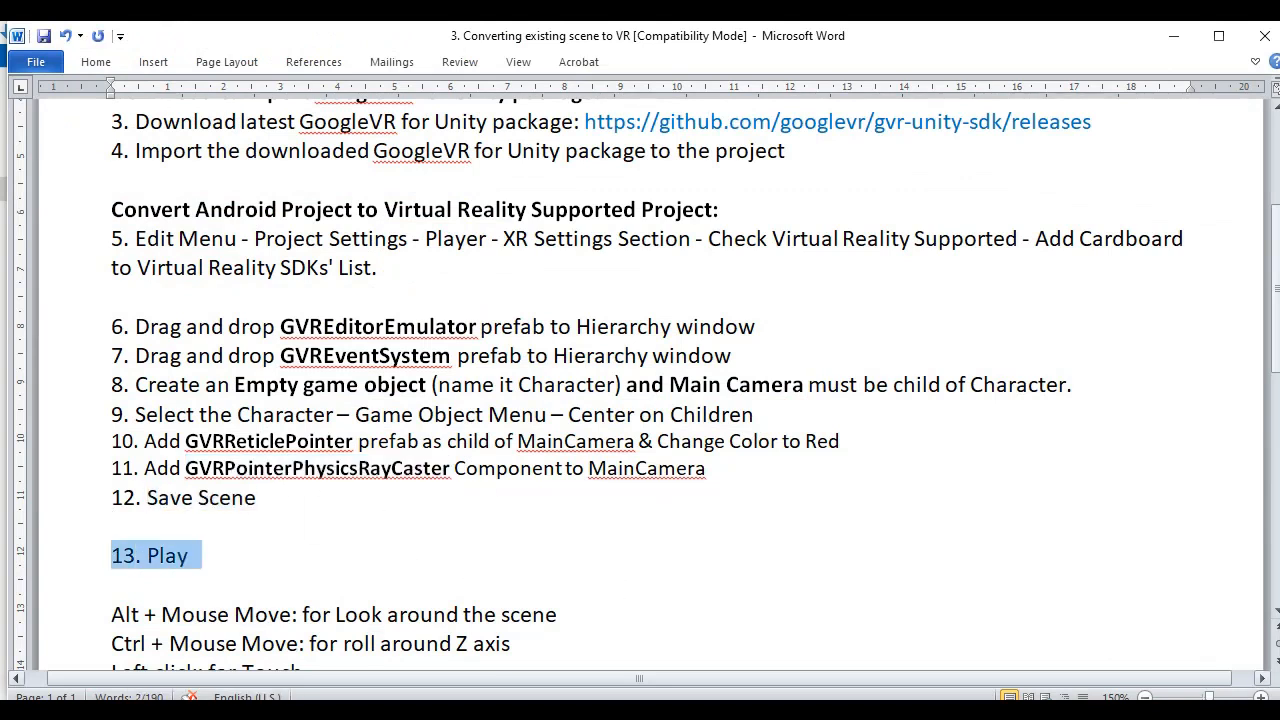
- In Unity, save the scene as SampleScene in the Assets Scenes folder, replacing the existing file
key(alt+Tab)
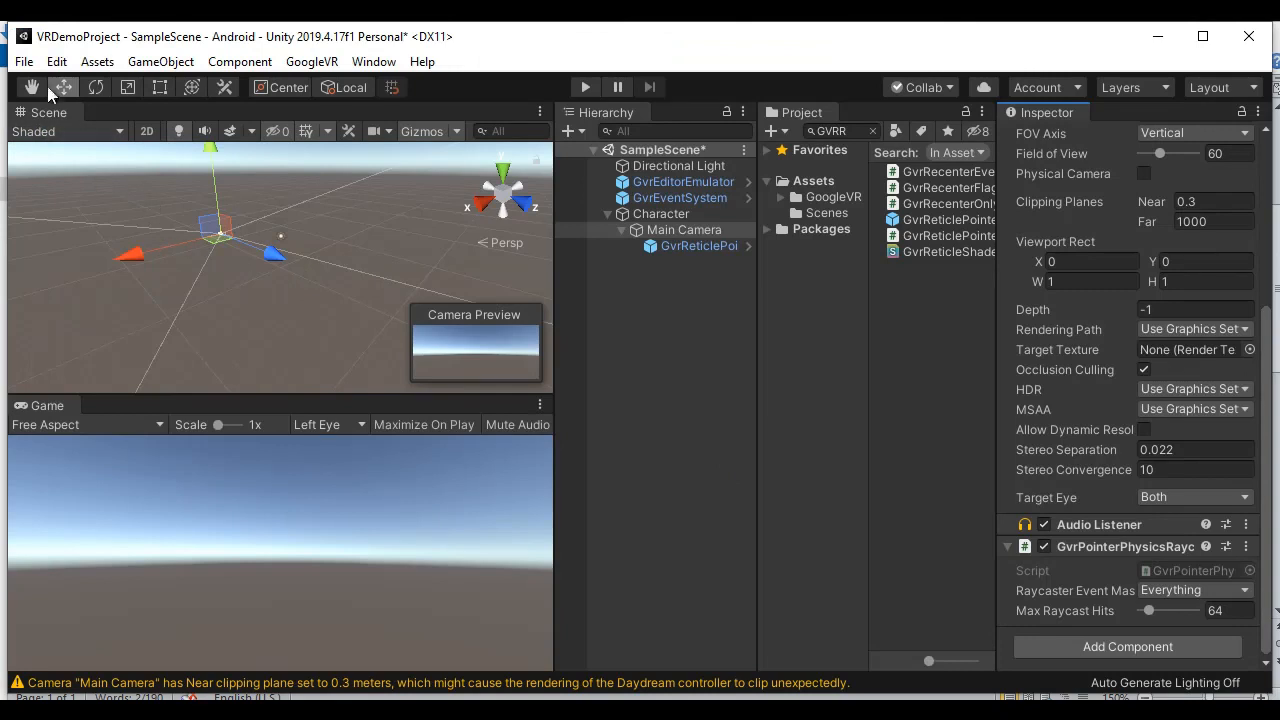
click(23, 62)
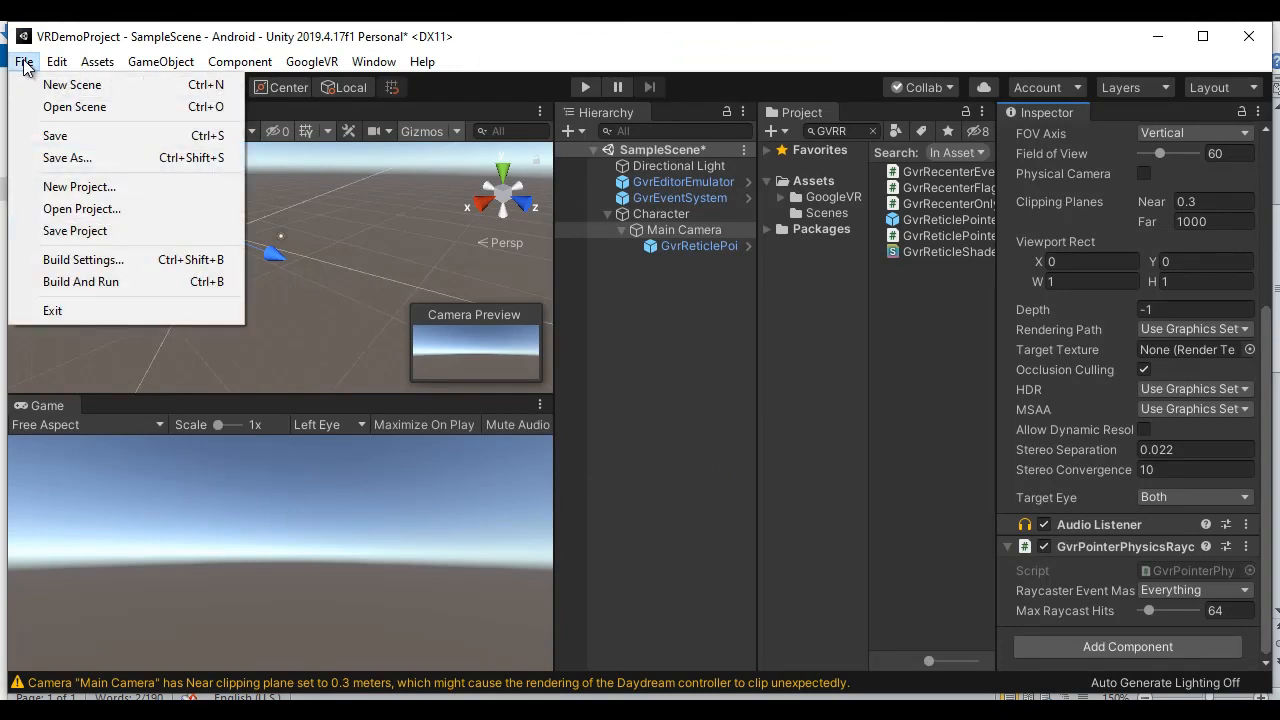
click(67, 157)
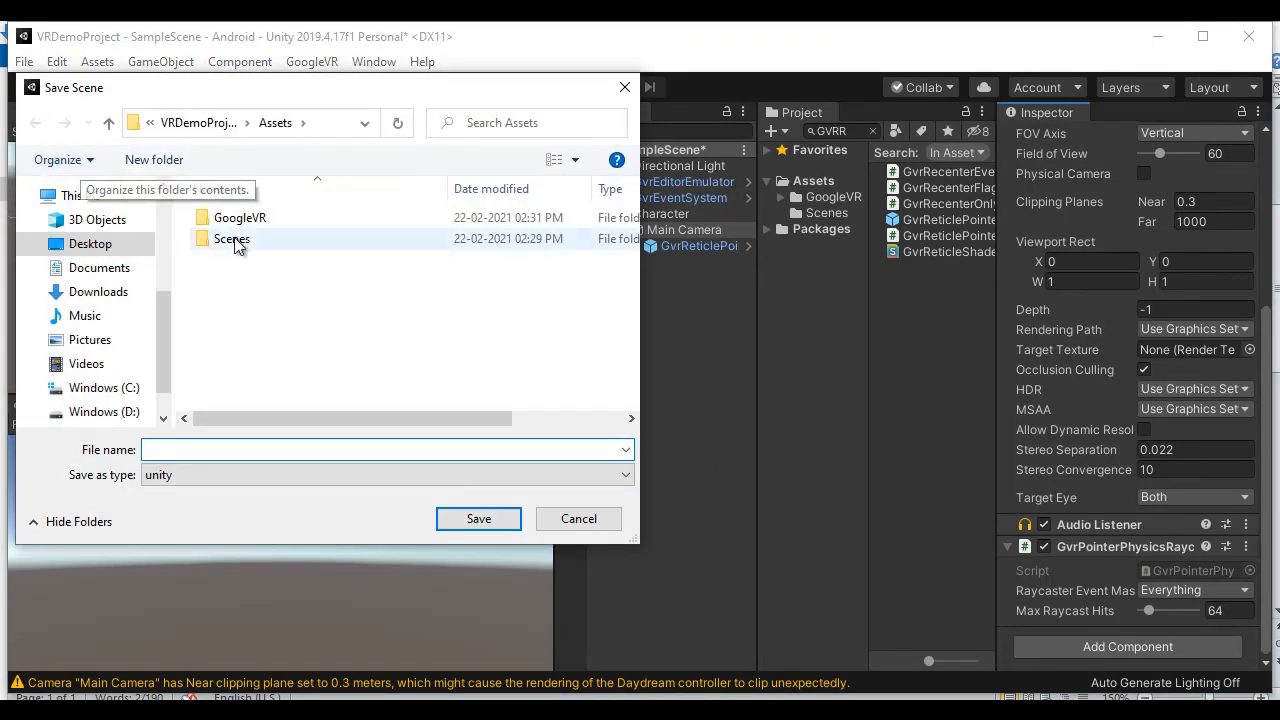
double_click(244, 247)
click(215, 451)
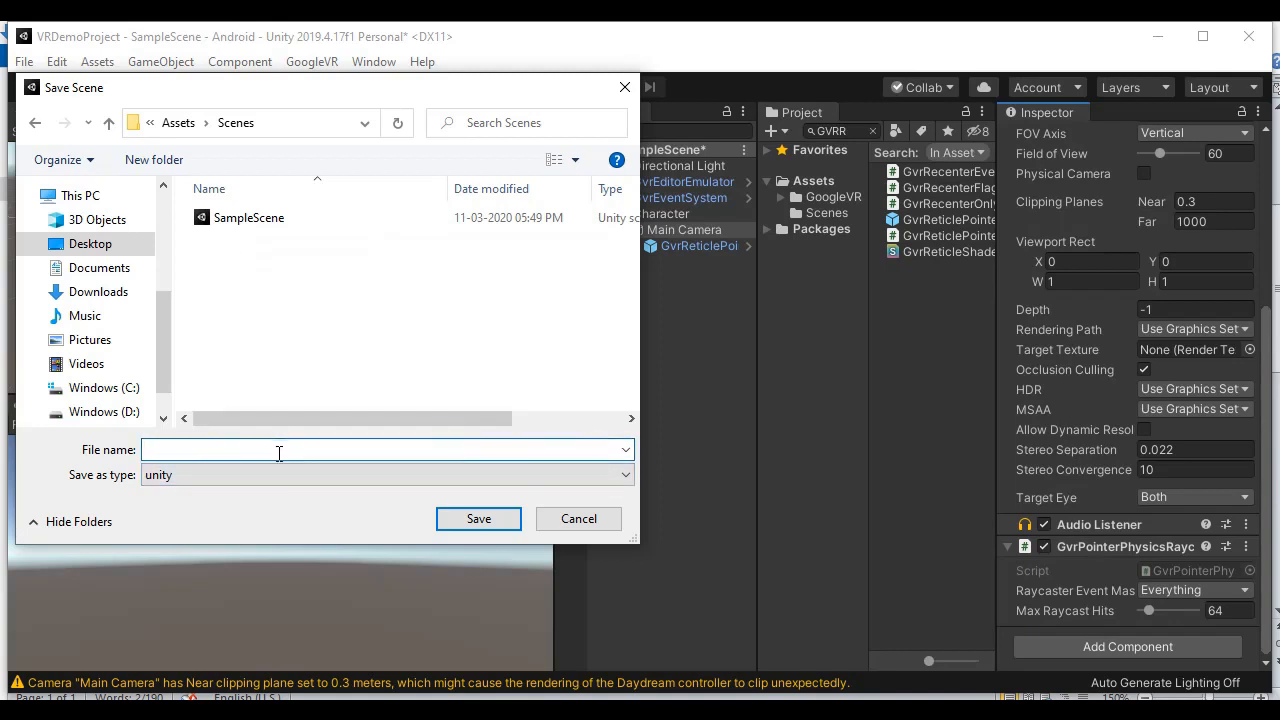
click(270, 220)
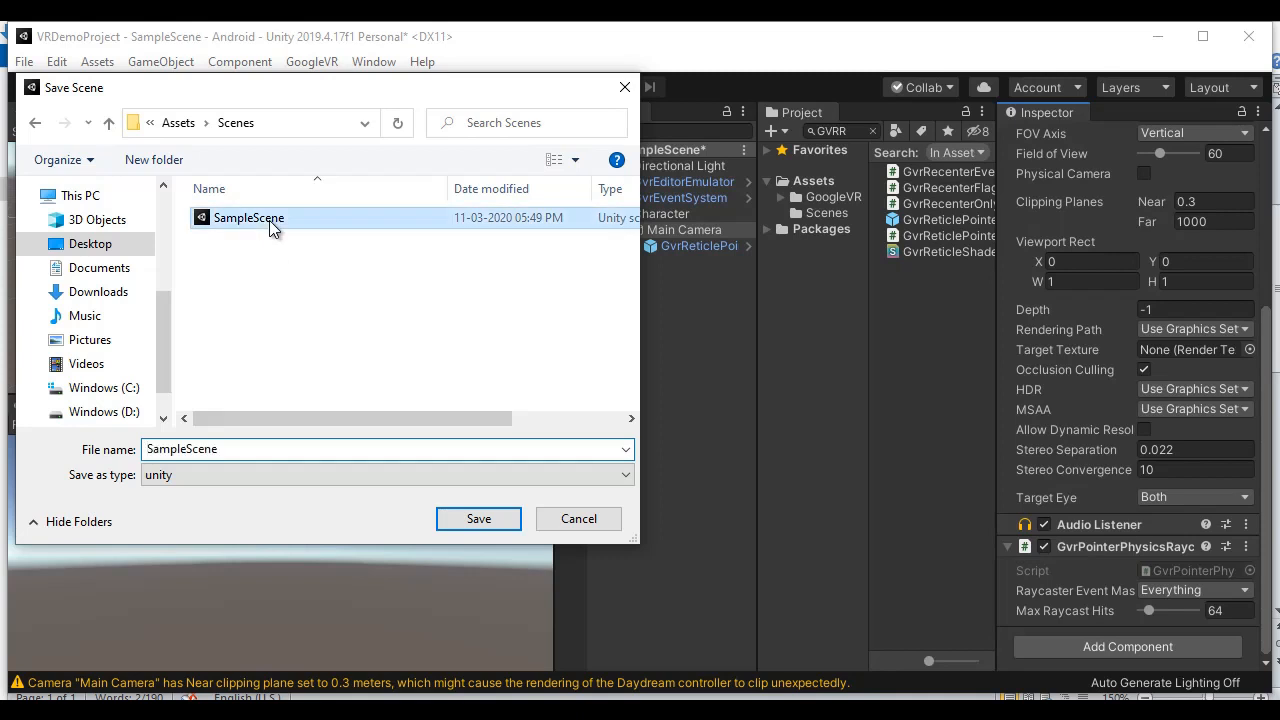
click(488, 519)
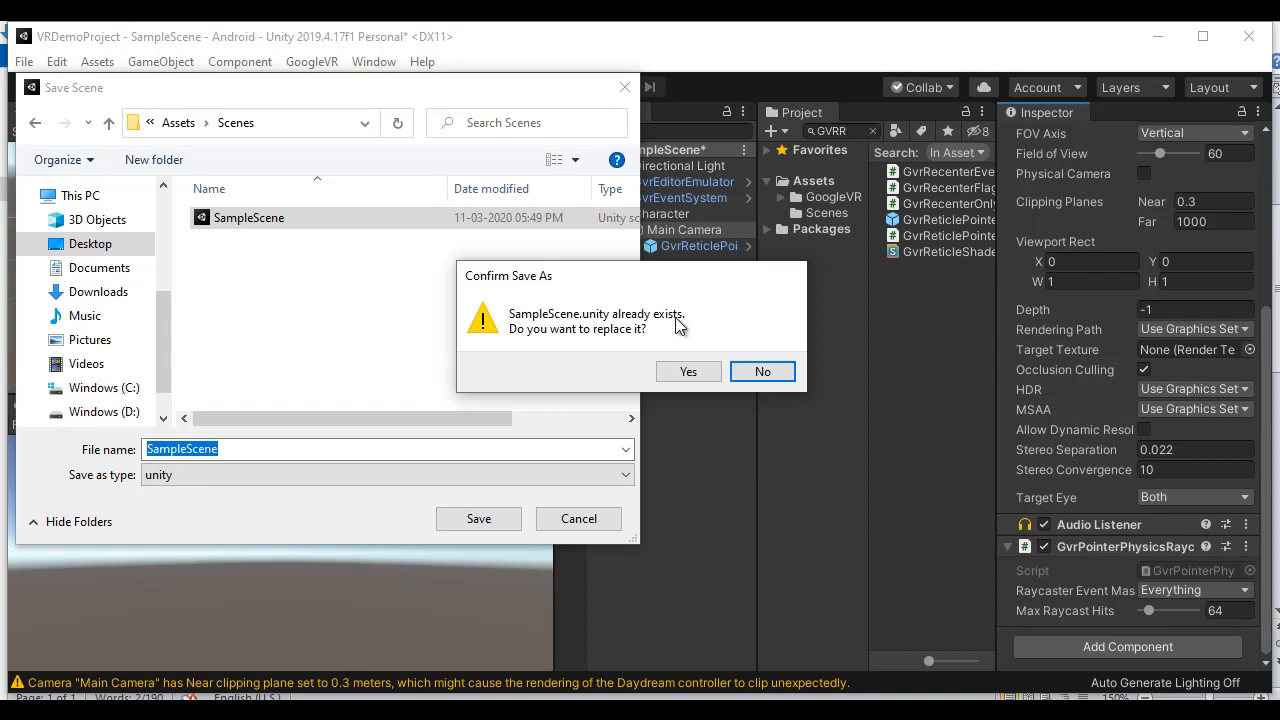
click(684, 371)
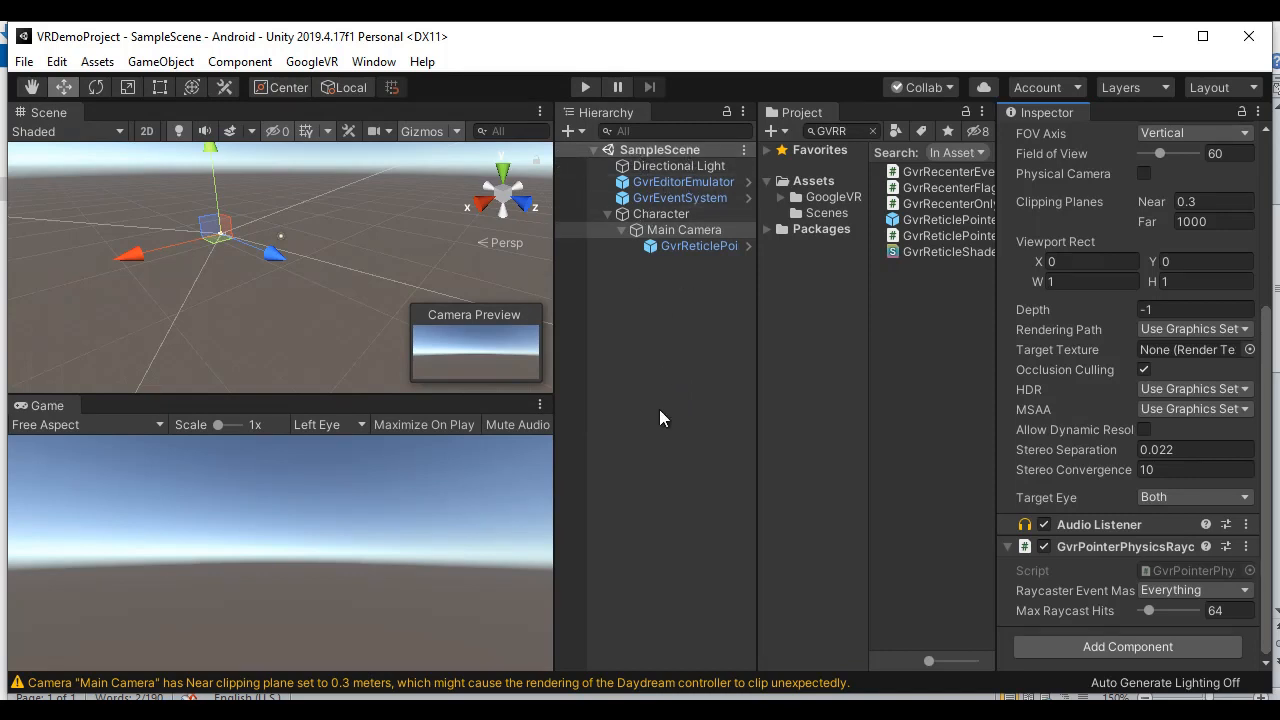
- Glance at the conversion steps in the Word notes, and create a new scene in Unity
key(alt+Tab)
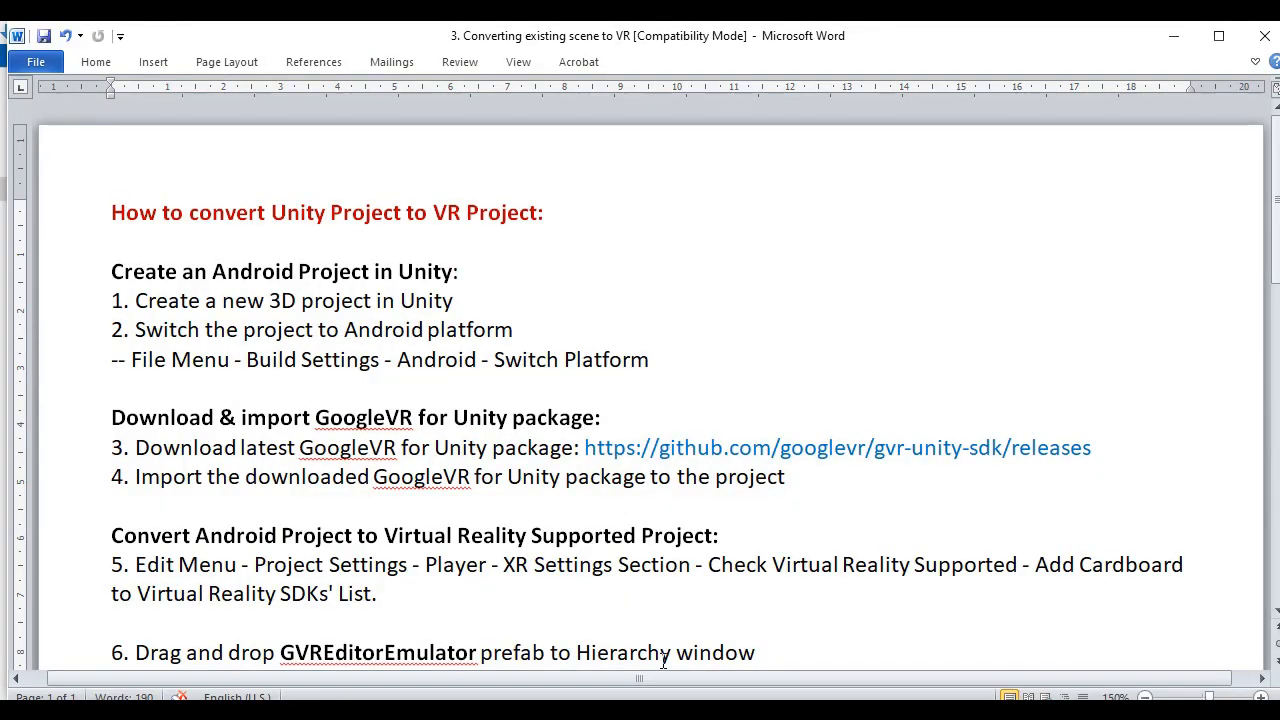
key(alt+Tab)
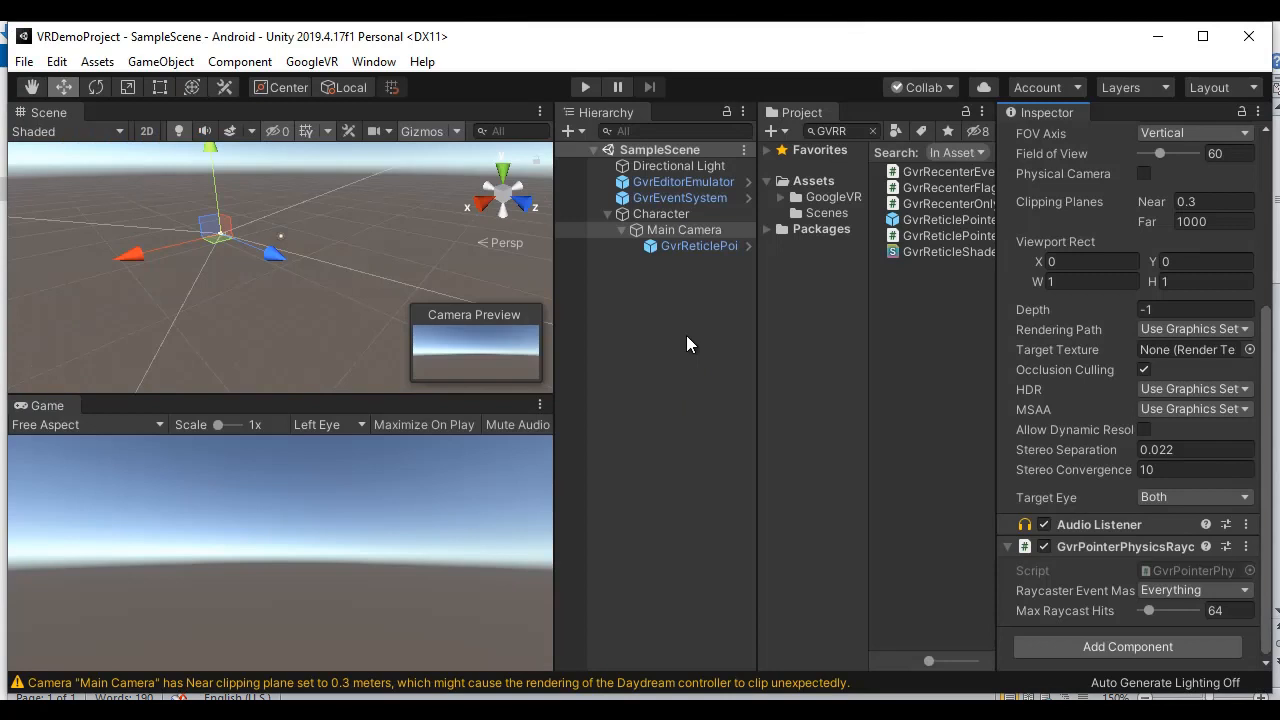
click(24, 62)
click(72, 85)
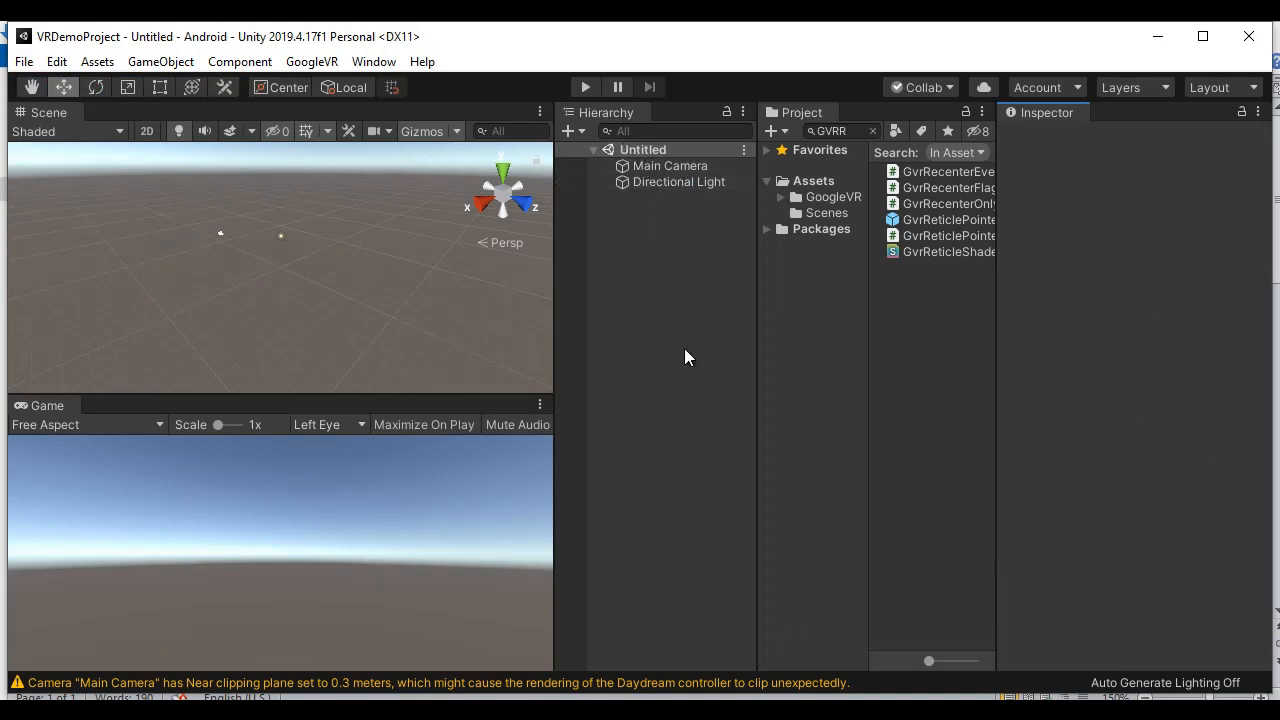
- Find the GvrEditorEmulator and GvrEventSystem prefabs in the project assets and add both to the new scene's root
click(838, 131)
text(D)
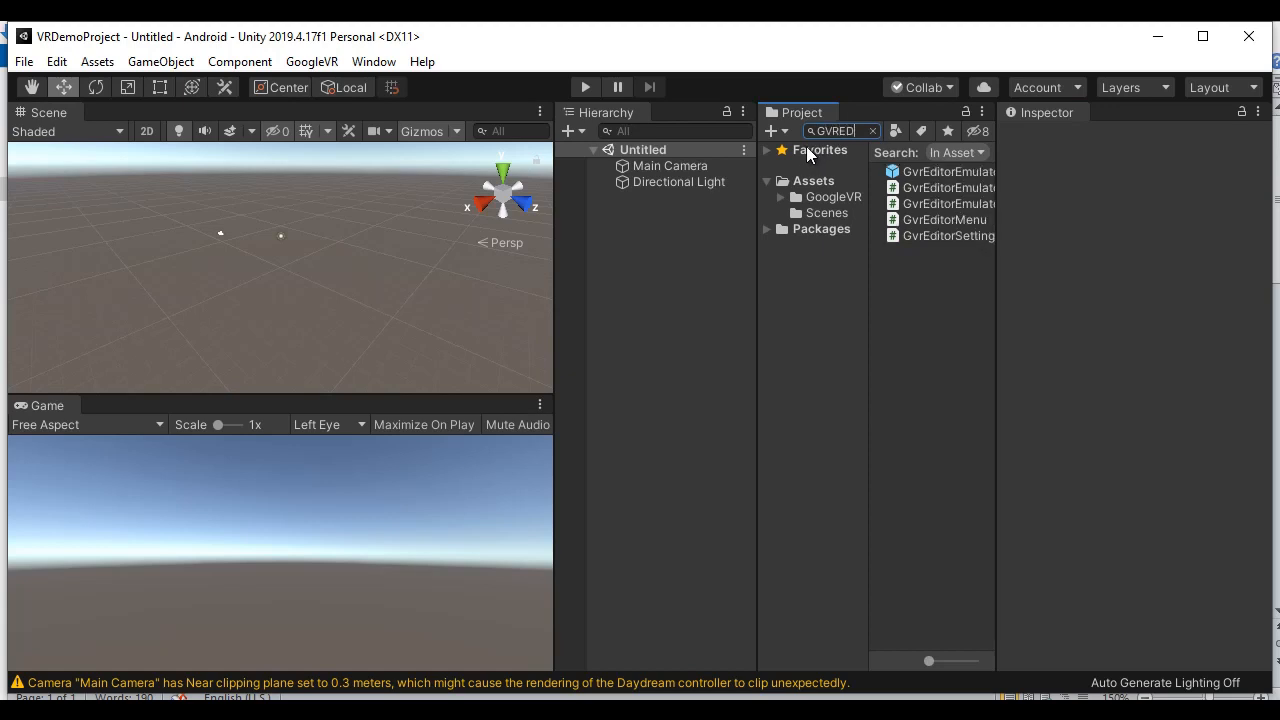
drag(960, 174, 663, 245)
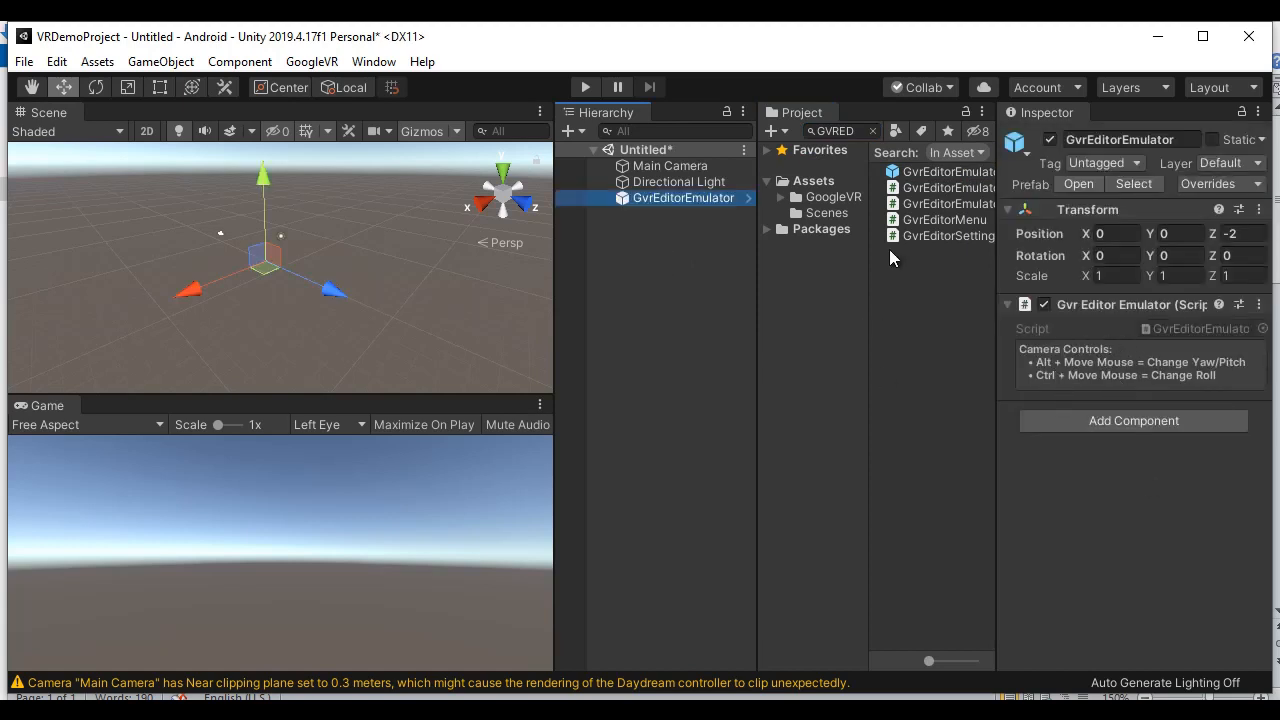
click(836, 126)
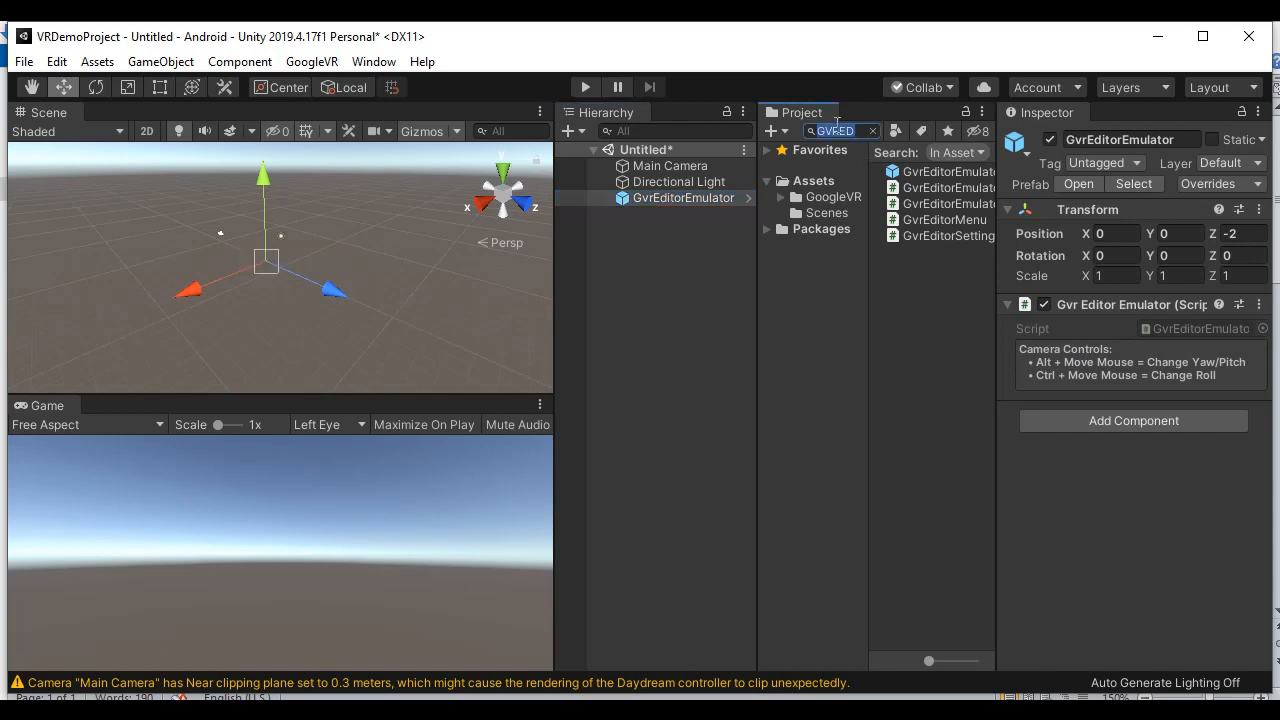
text(GVREVe)
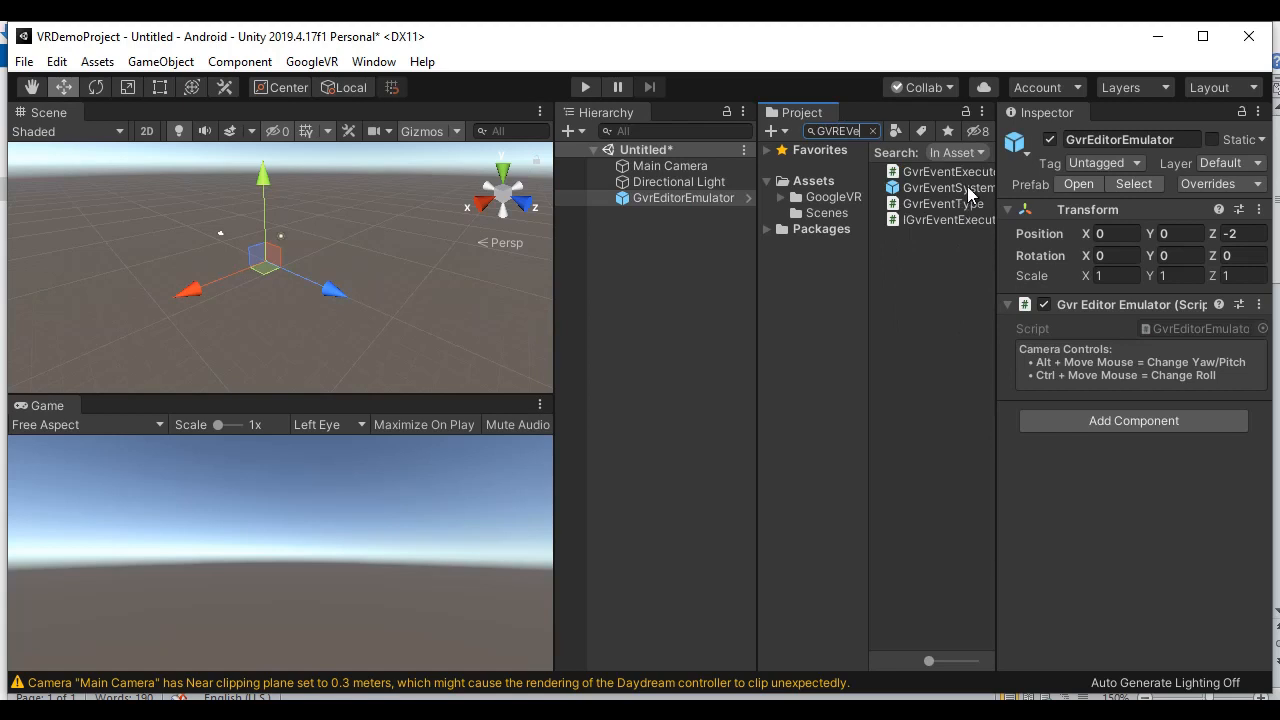
drag(960, 188, 669, 245)
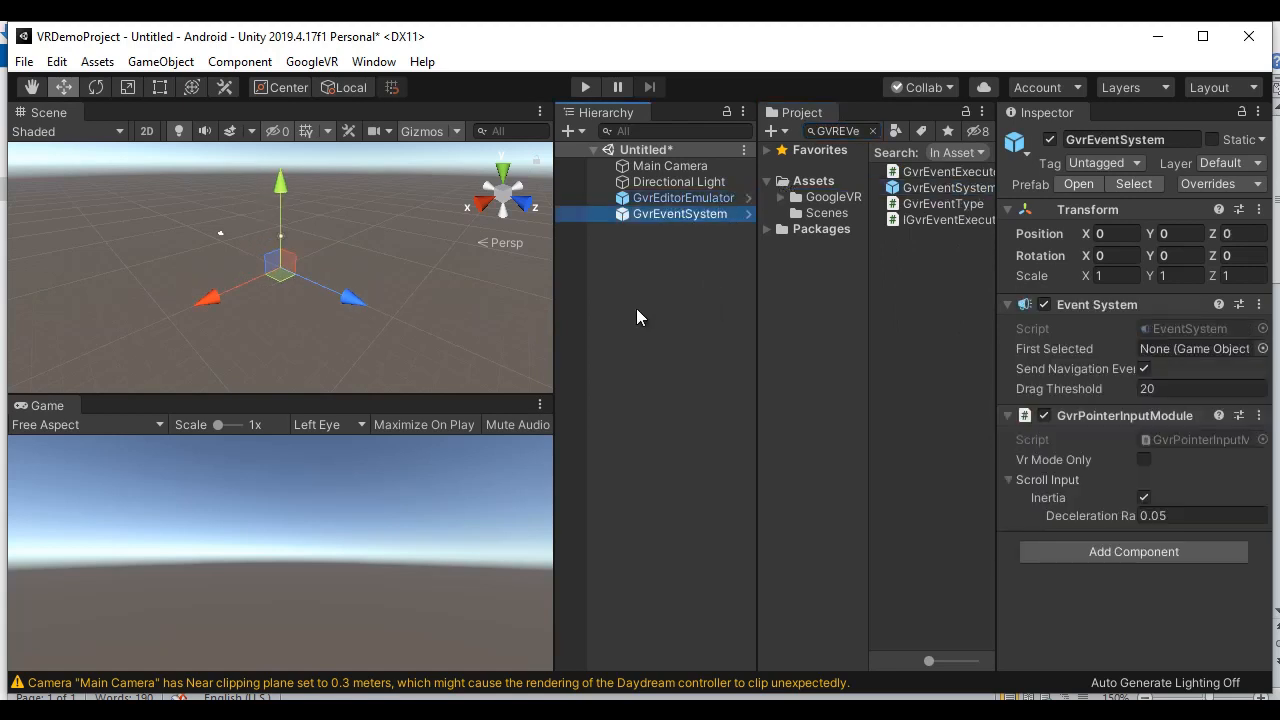
- Create an empty game object in the scene and name it Character
click(161, 61)
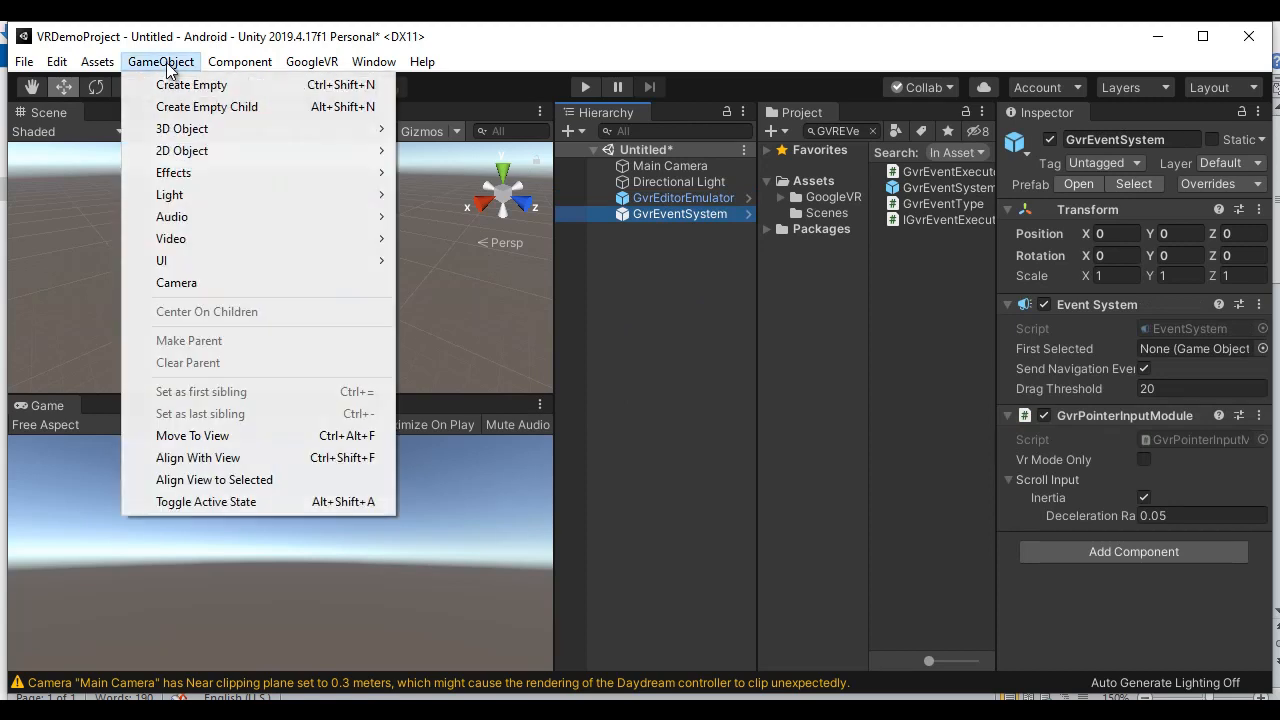
click(208, 86)
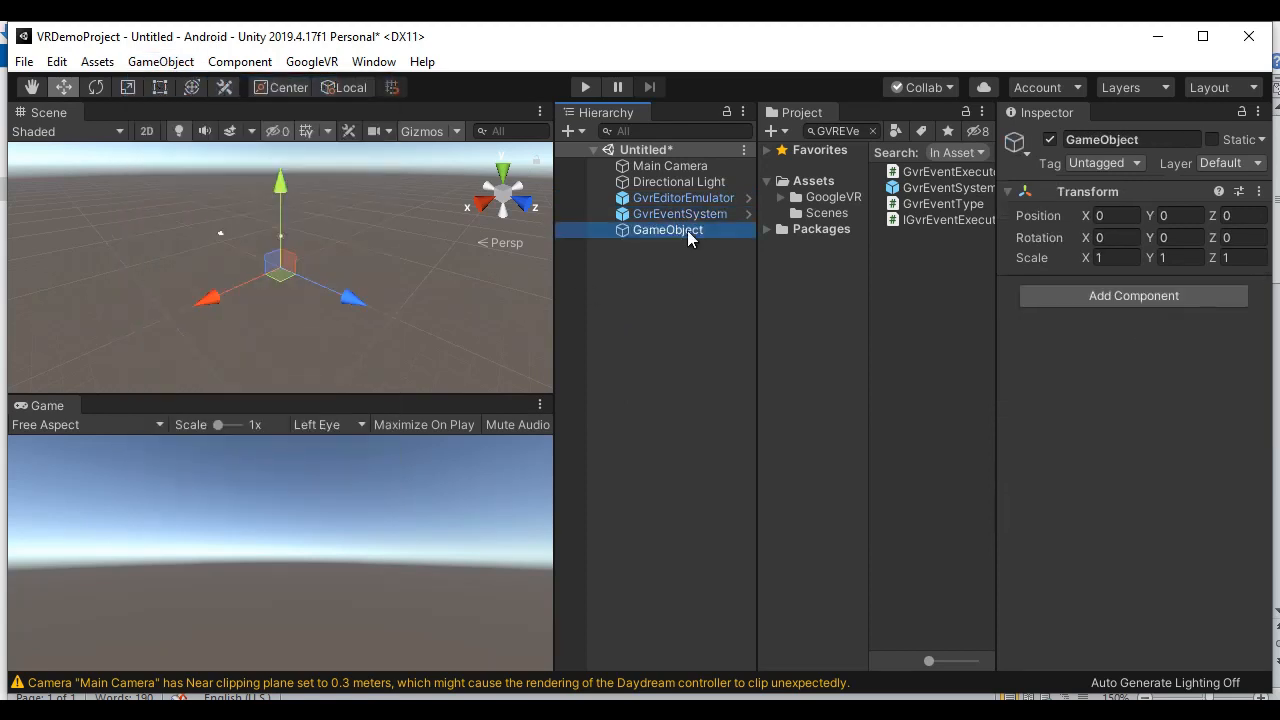
click(688, 231)
text(Cha)
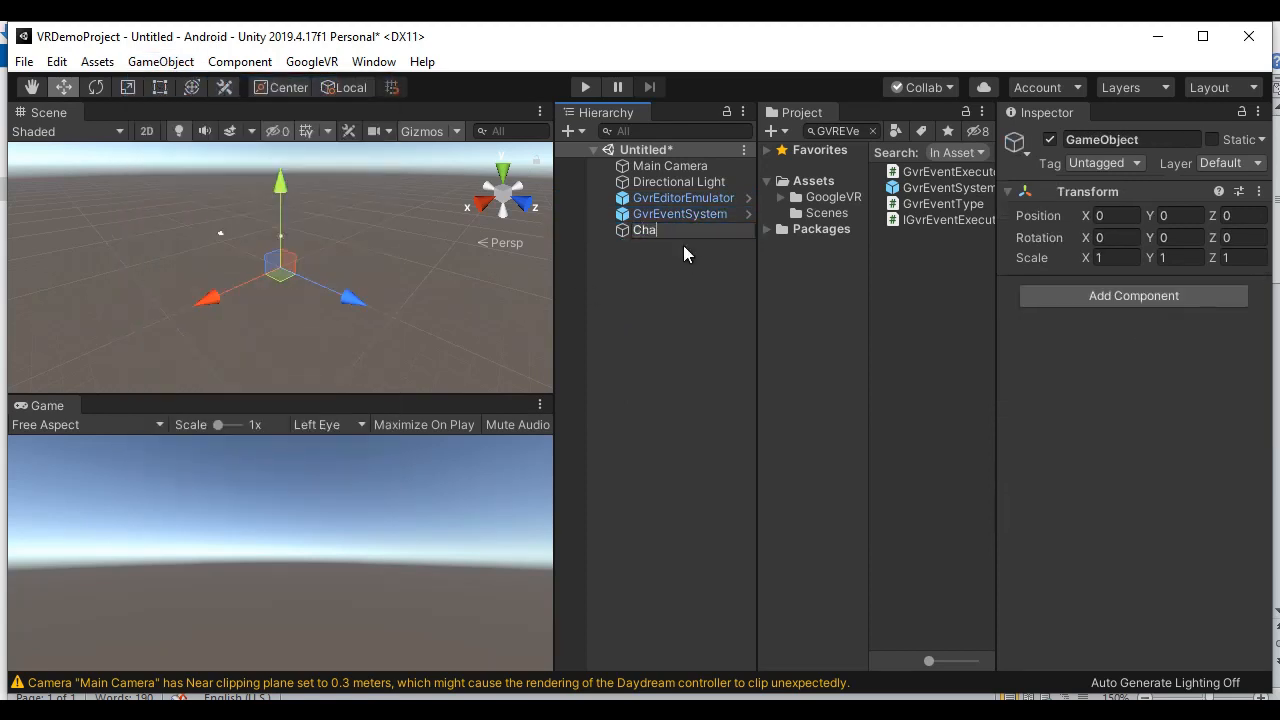
text(racter)
key(Return)
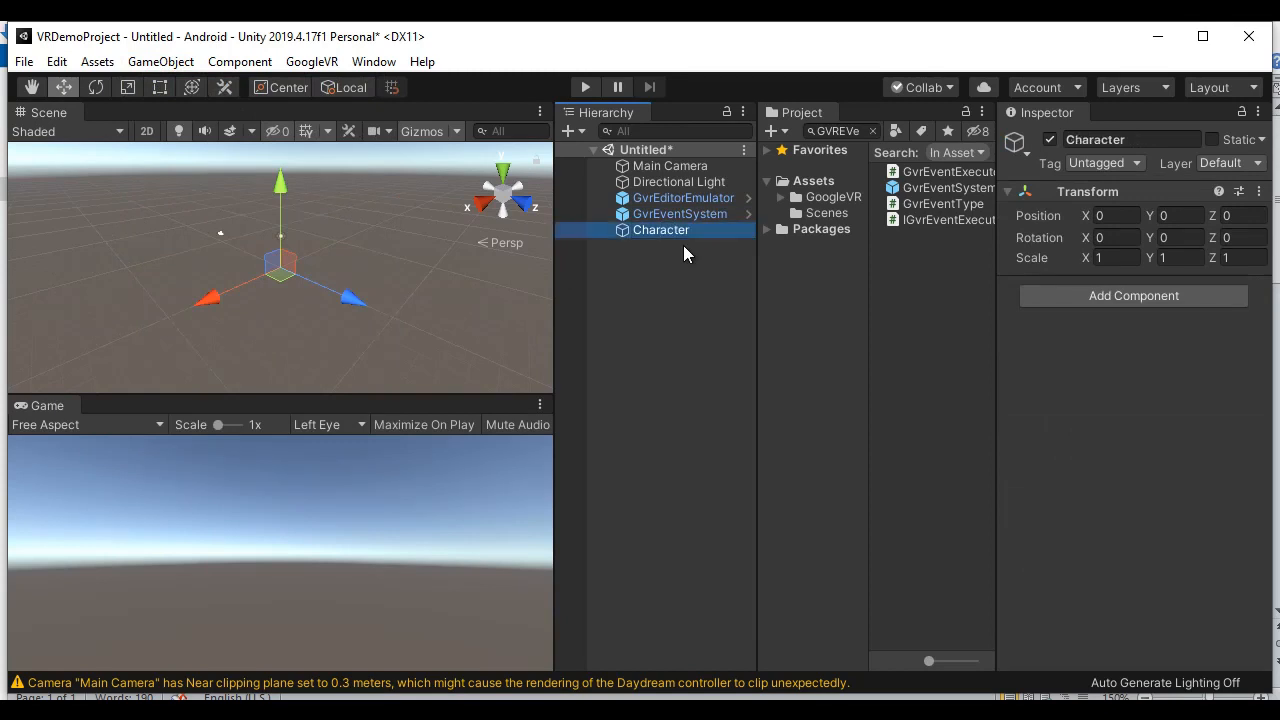
- Make Main Camera a child of Character and center Character on its children
drag(688, 167, 680, 234)
click(678, 216)
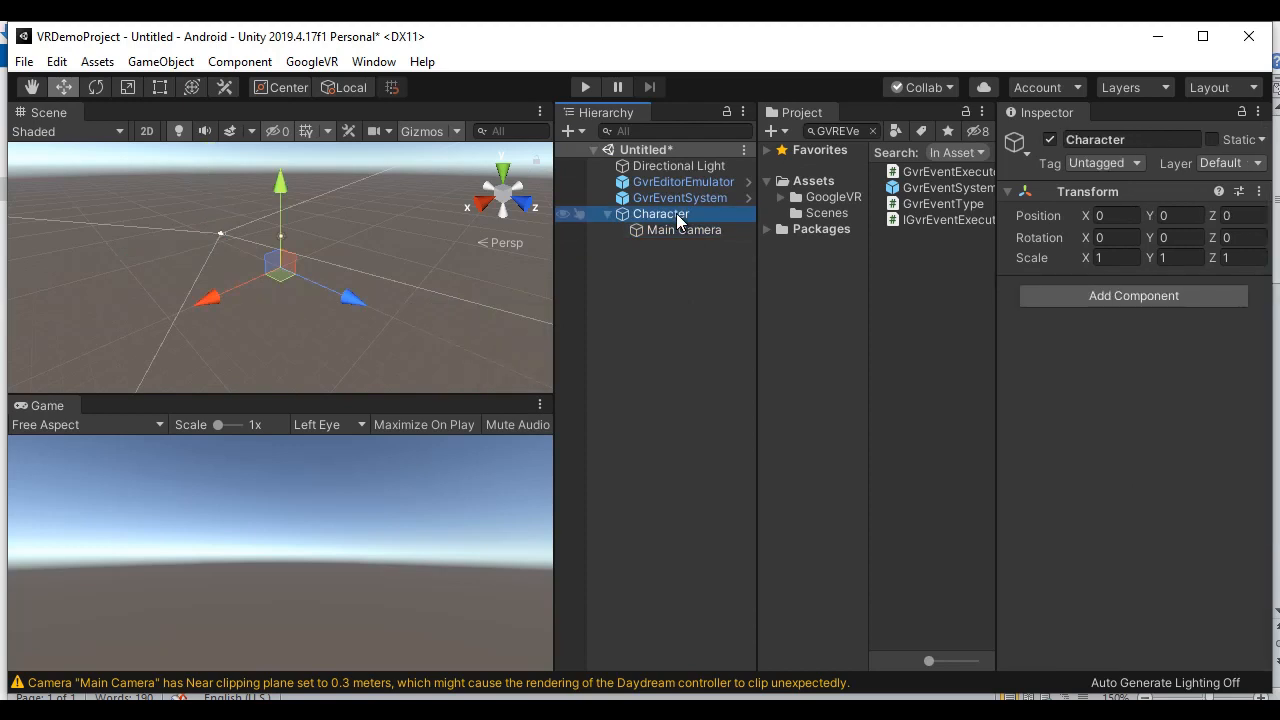
click(161, 61)
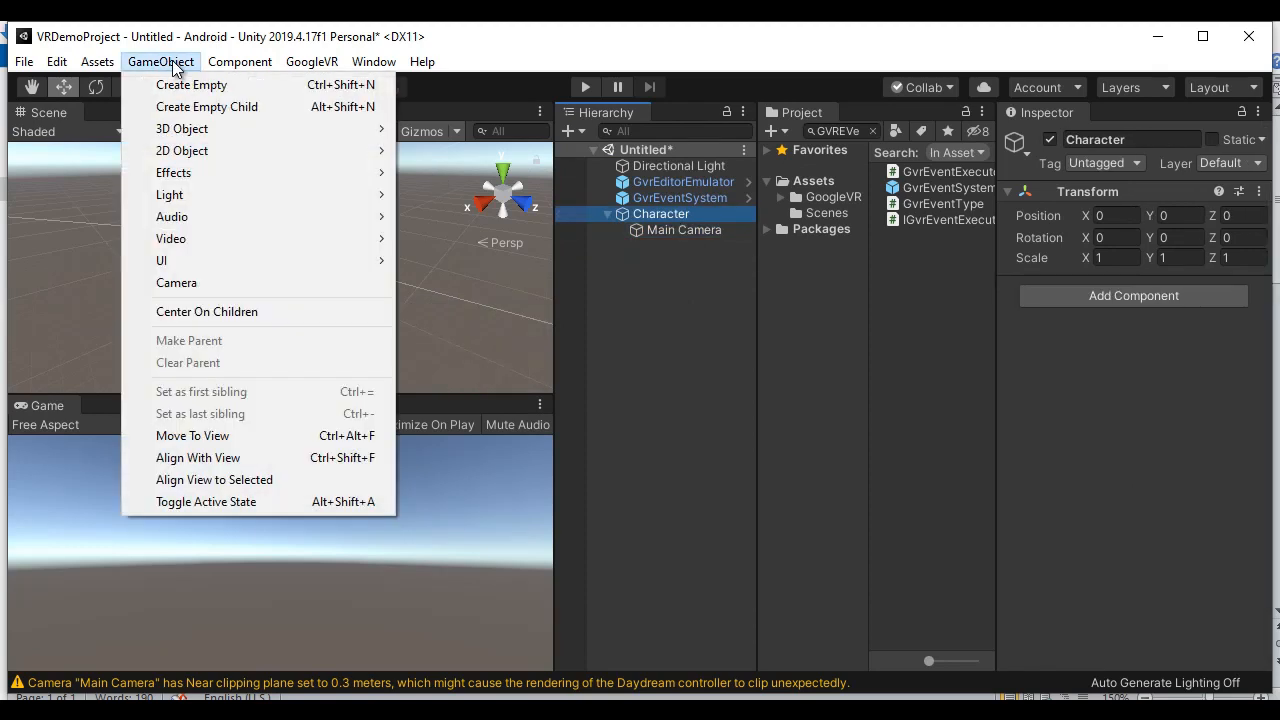
click(217, 311)
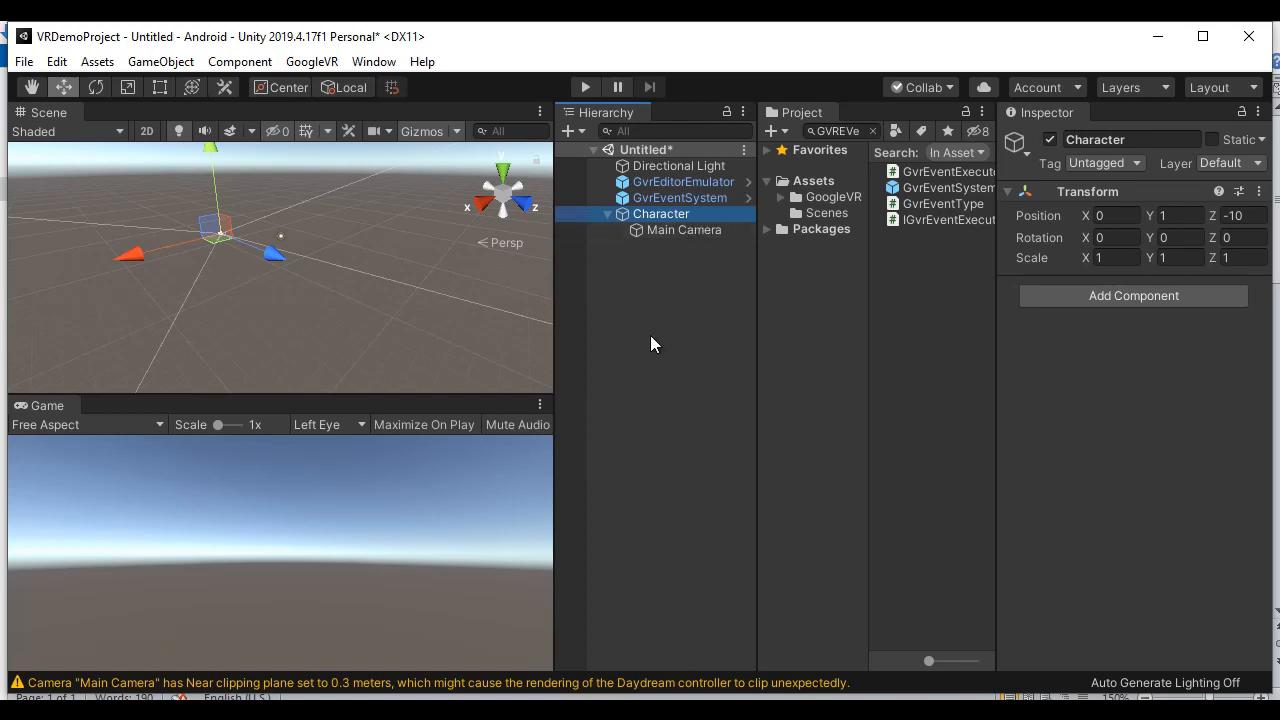
- Find the GvrReticlePointer prefab with the search GVRRE and add it as a child of Main Camera
click(843, 131)
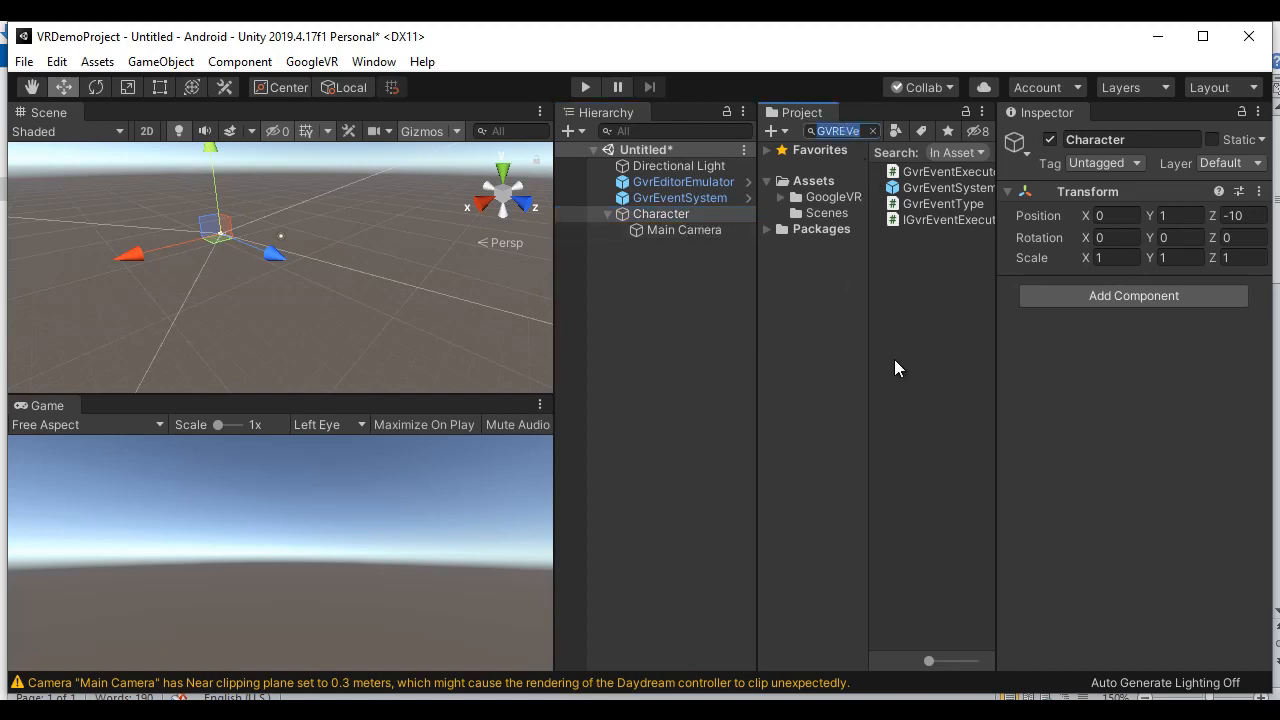
text(GVRRE)
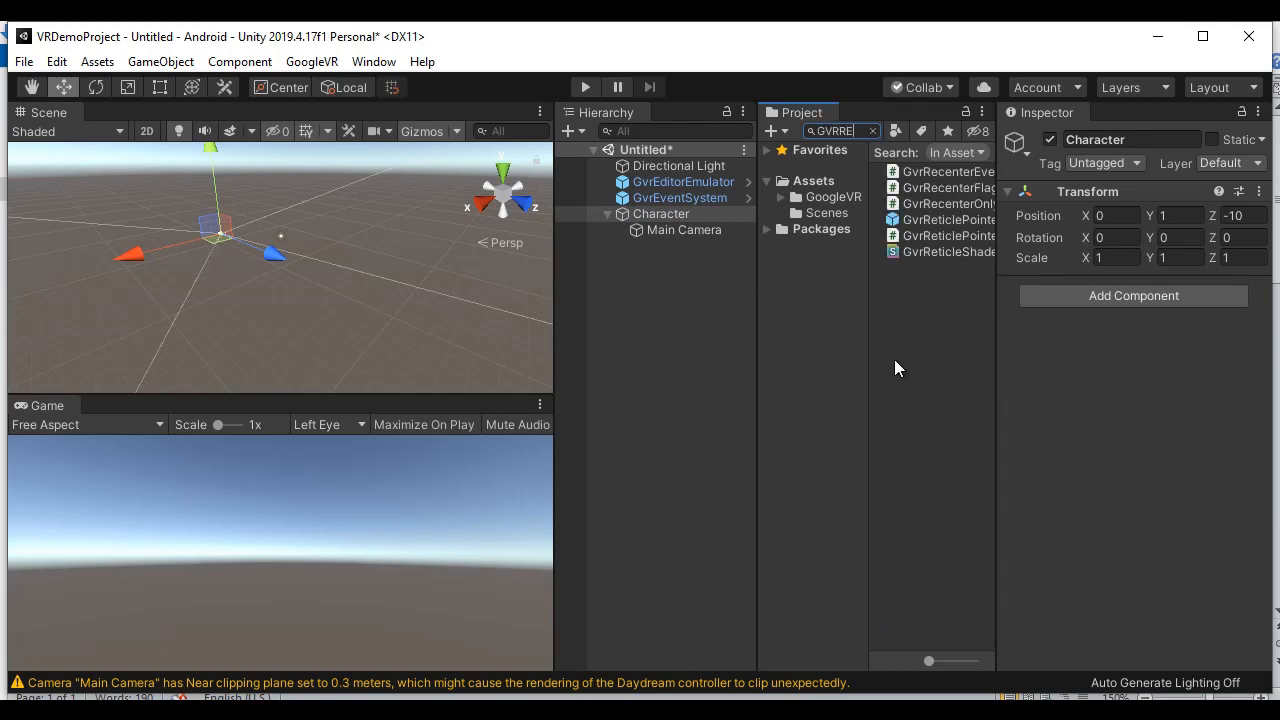
drag(948, 220, 703, 229)
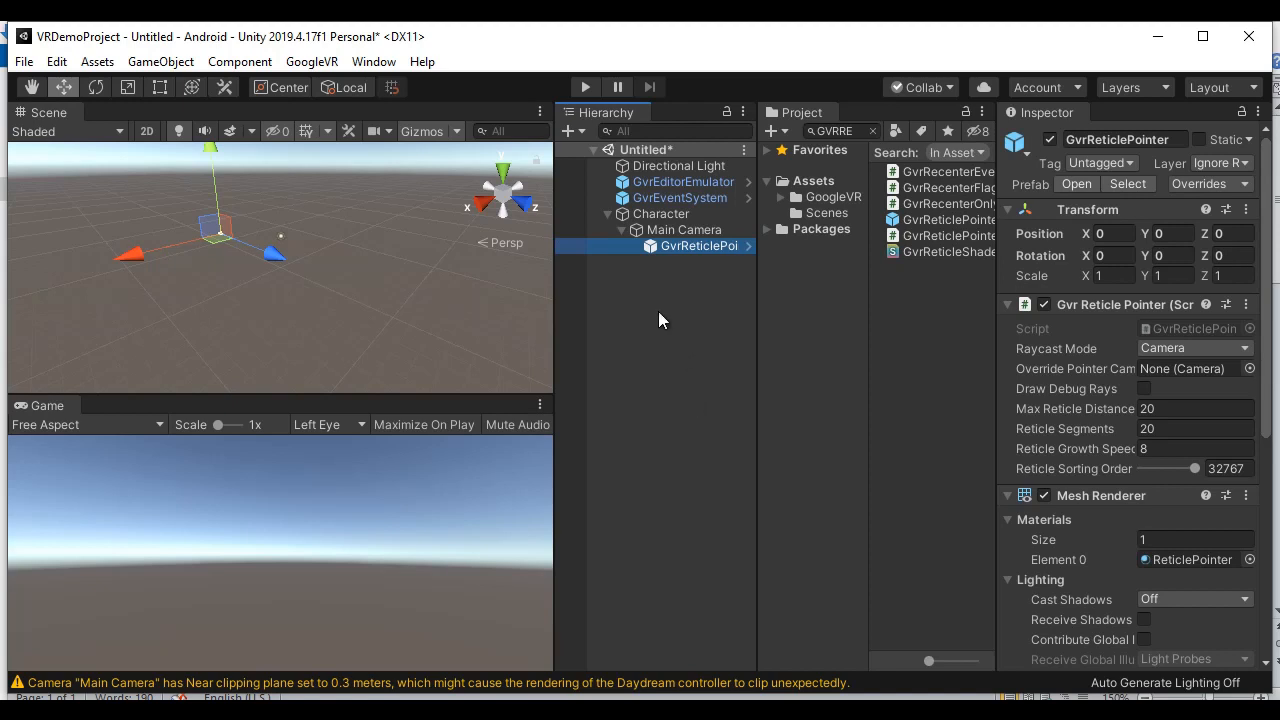
- Add the GvrPointerPhysicsRaycaster component to Main Camera
click(694, 226)
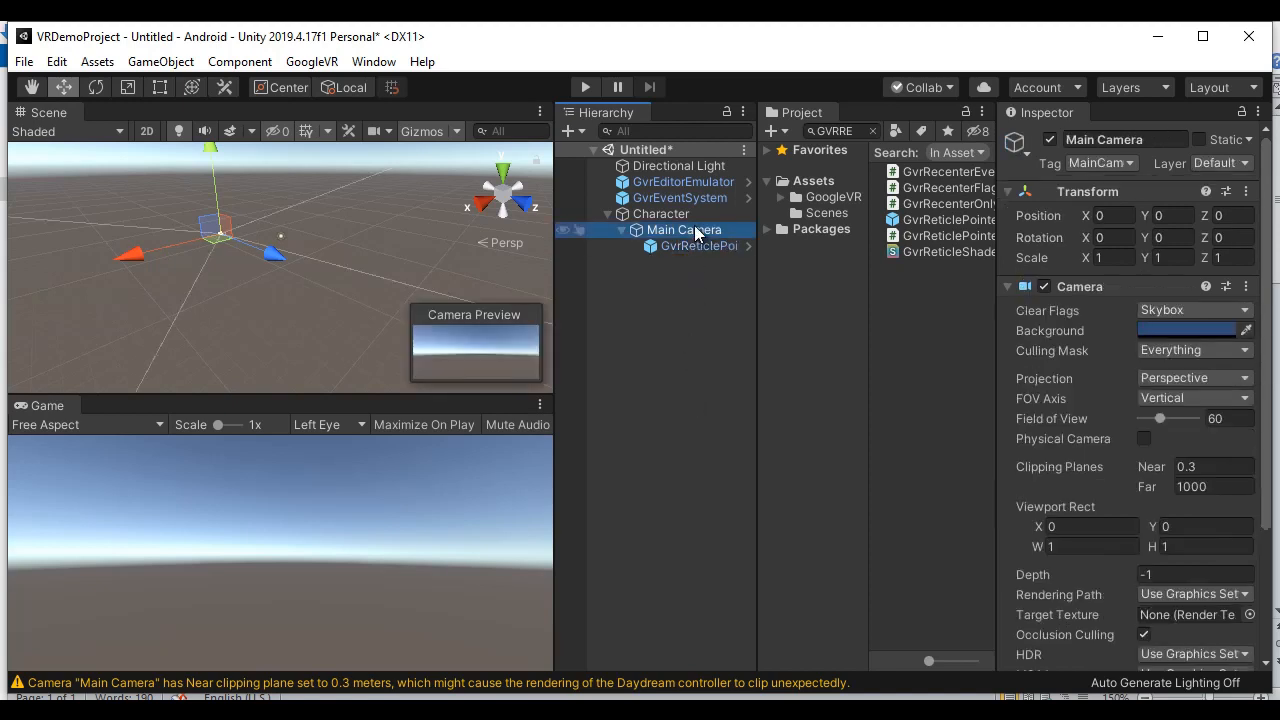
scroll(1149, 600, down, 5)
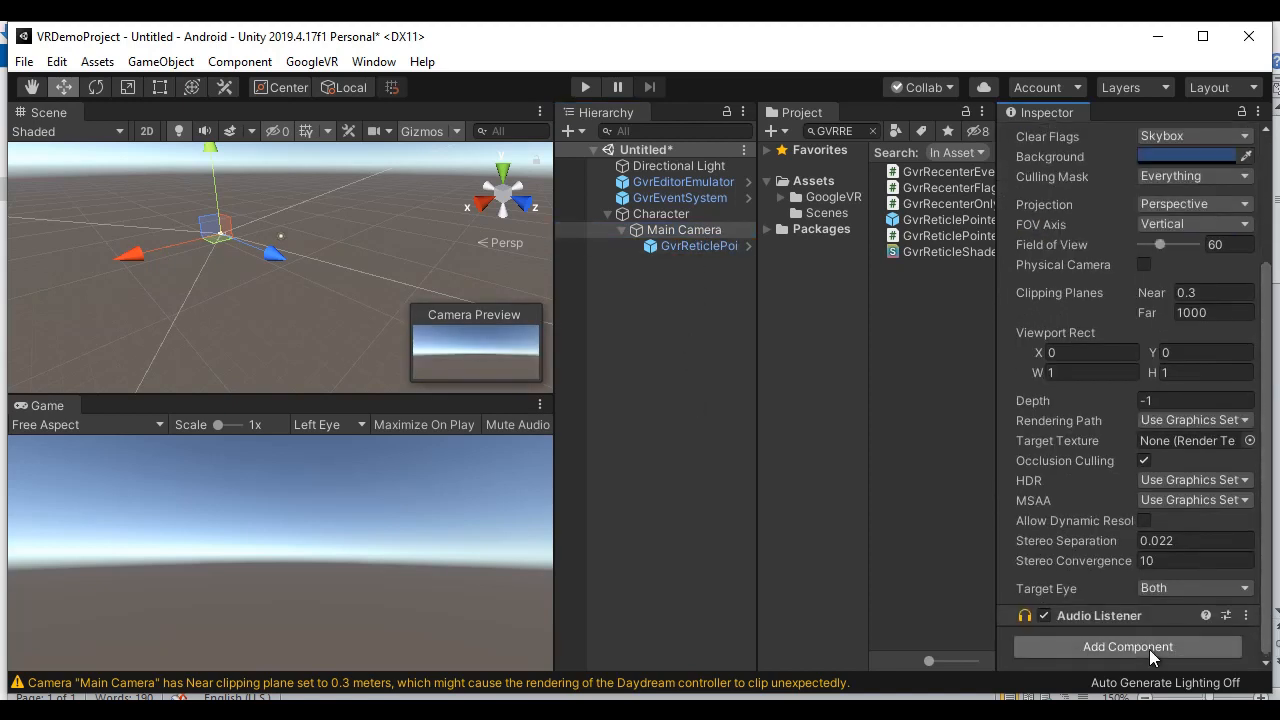
click(1148, 649)
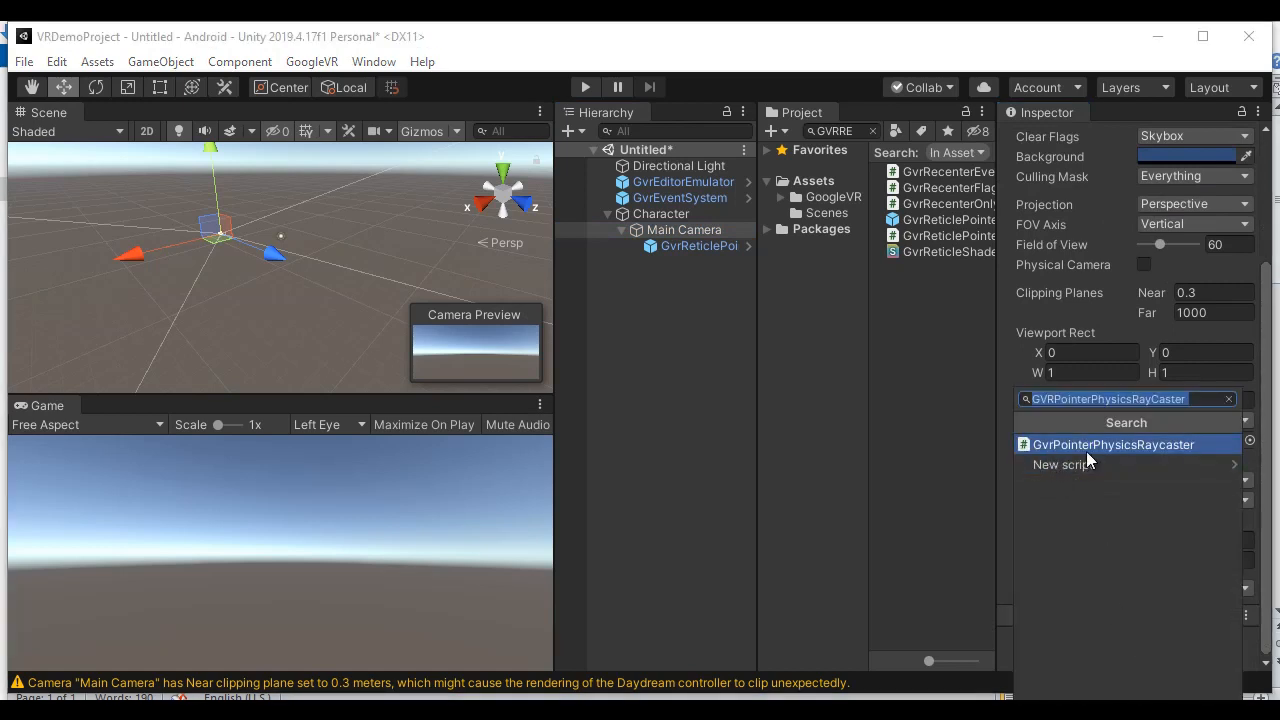
click(1154, 450)
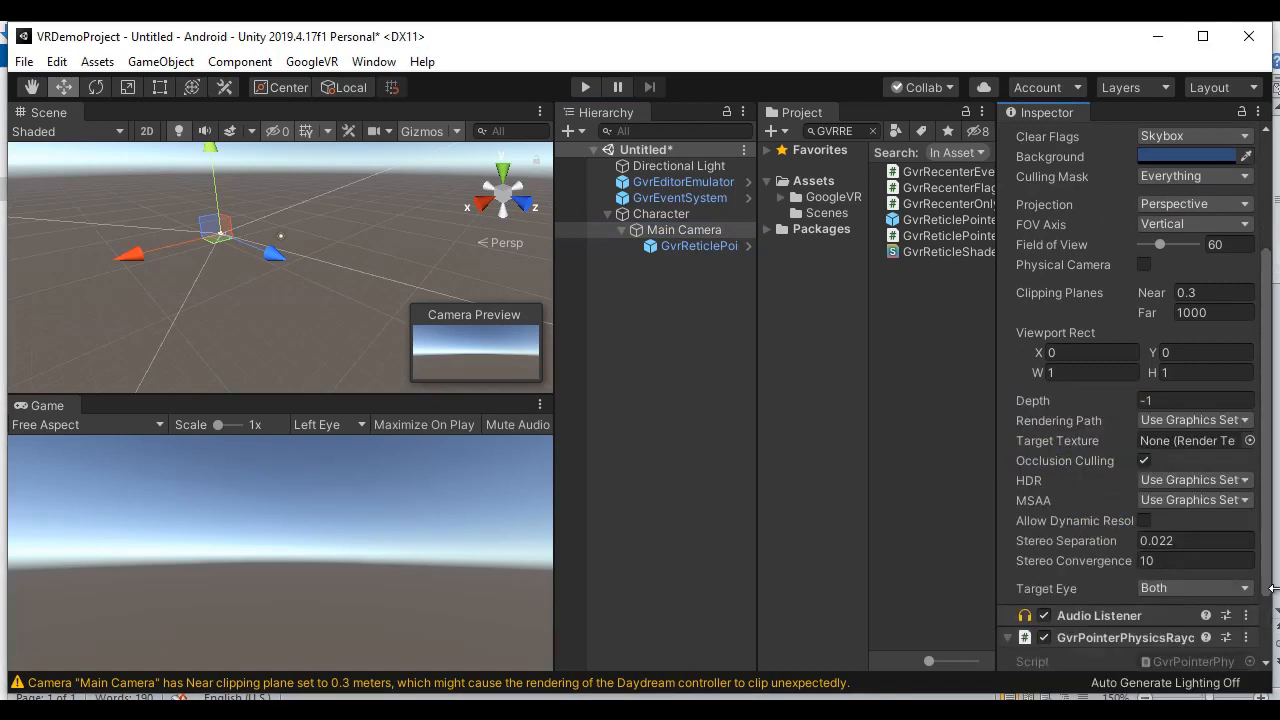
scroll(1267, 640, down, 3)
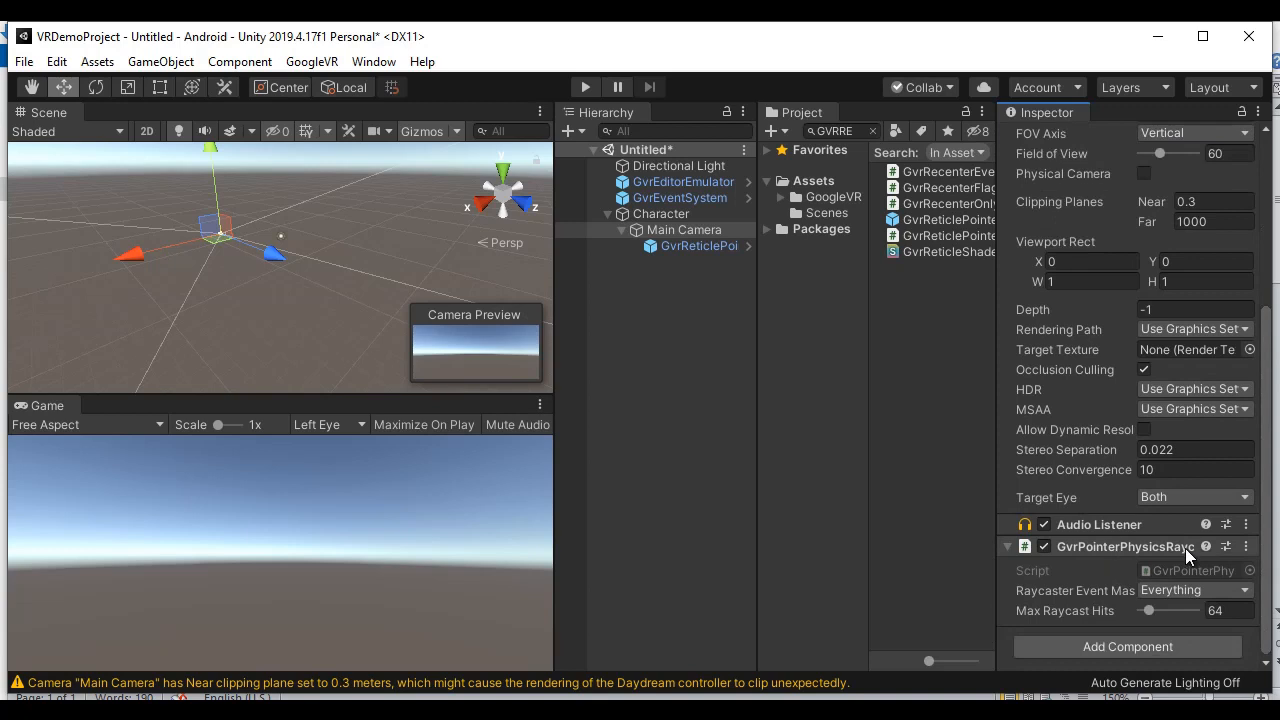
- Play the scene, look around and roll the camera to test the VR emulation, and stop playback
click(584, 88)
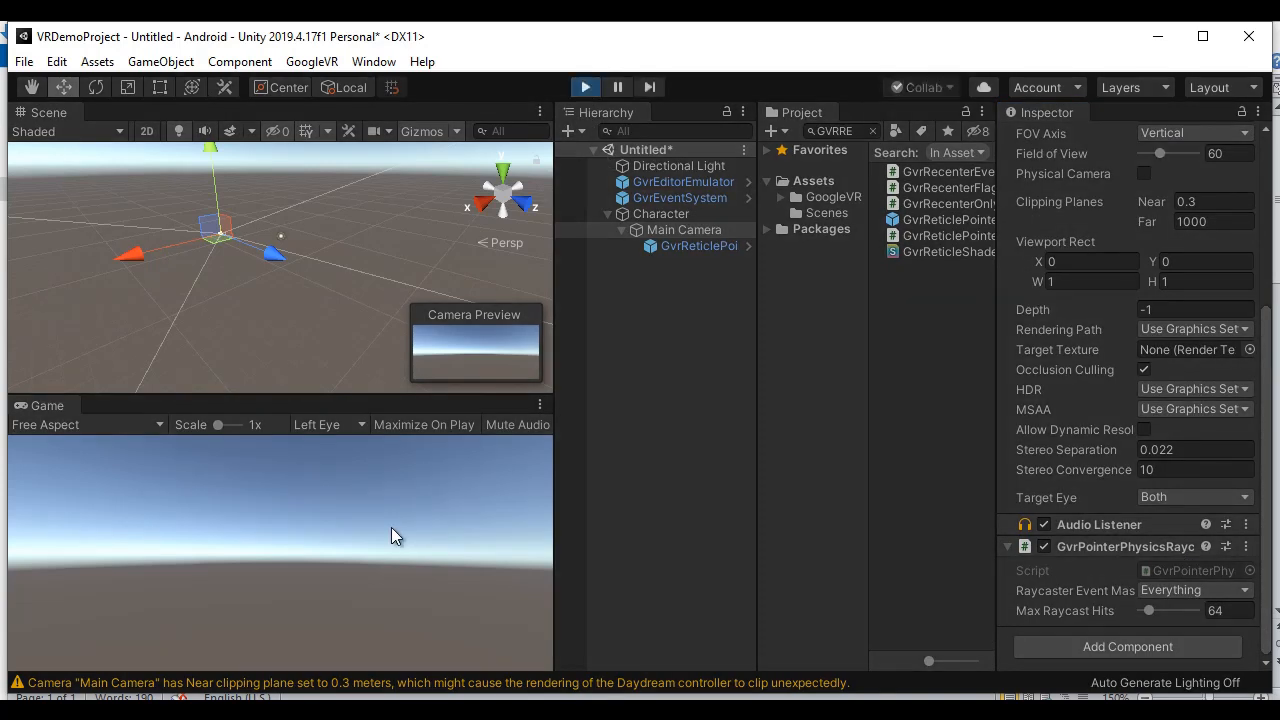
key(alt)
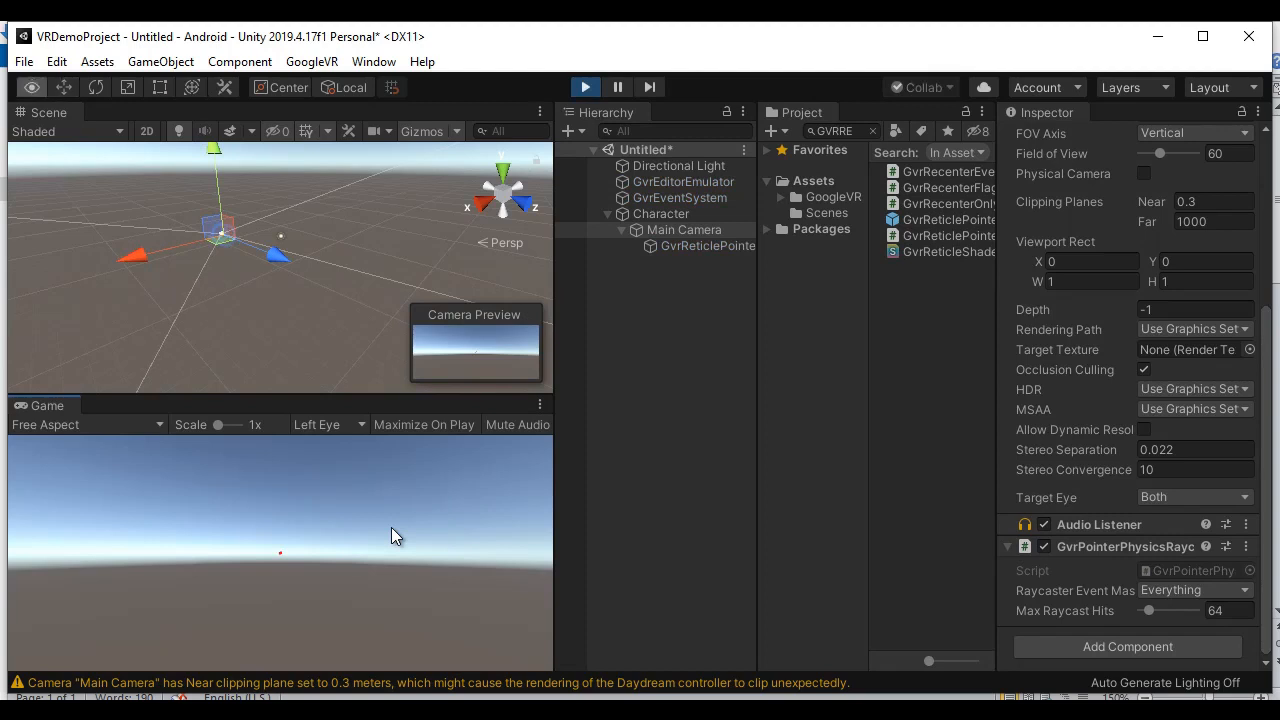
key(alt)
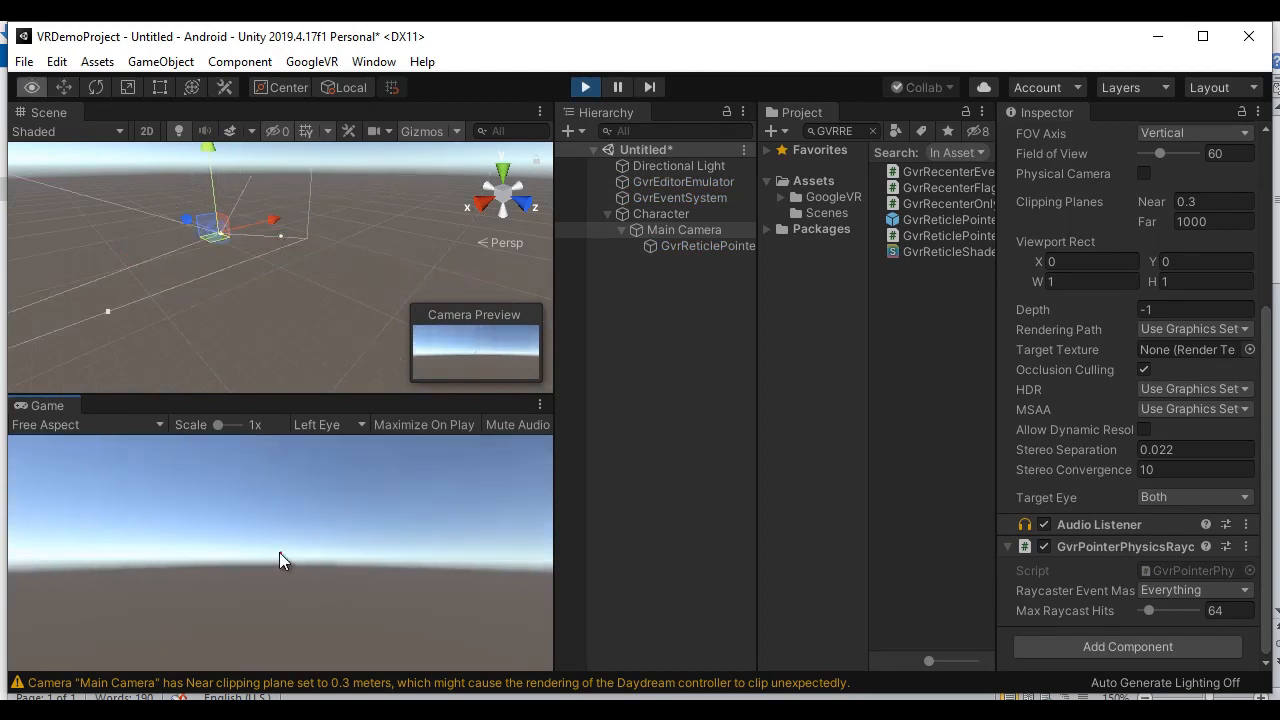
key(alt)
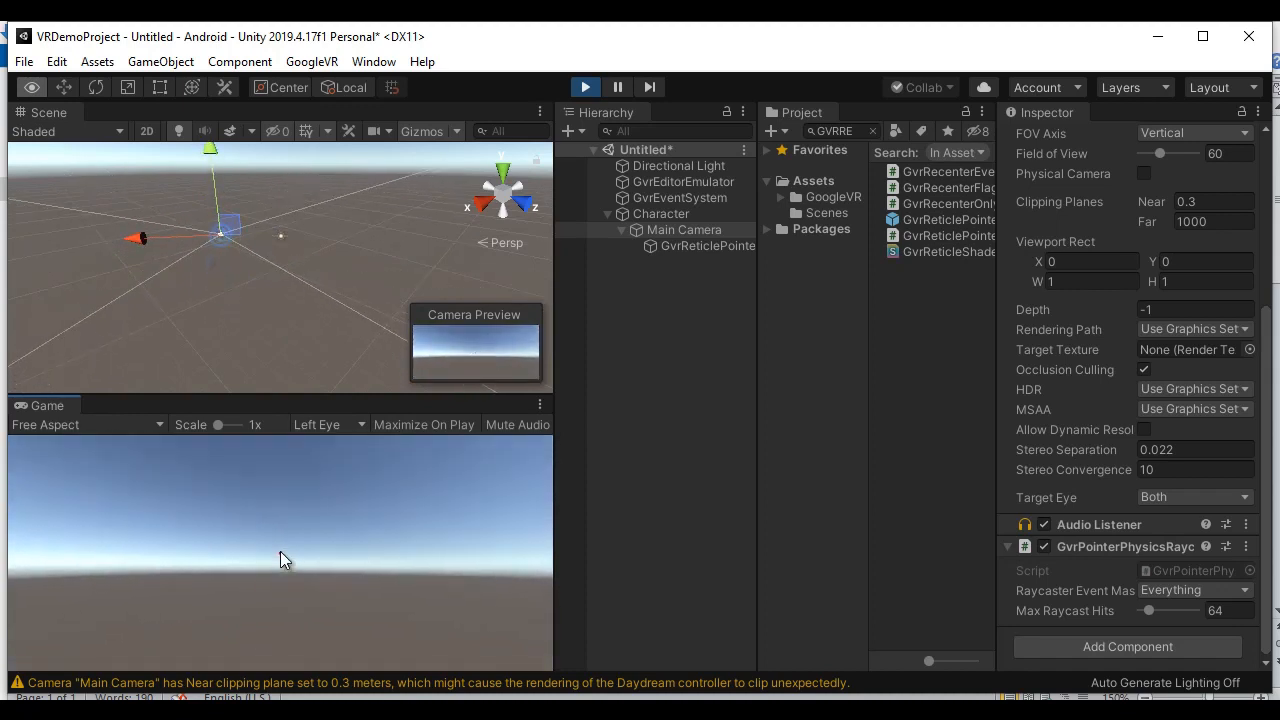
key(alt)
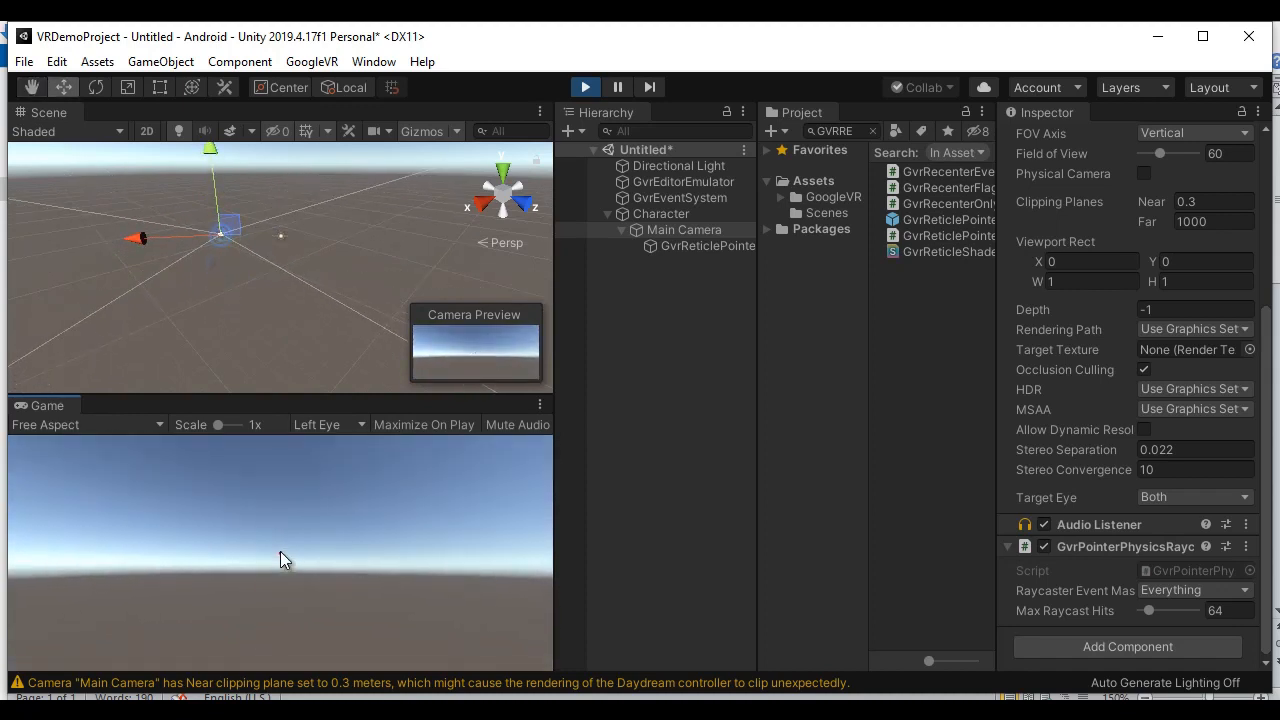
key(ctrl)
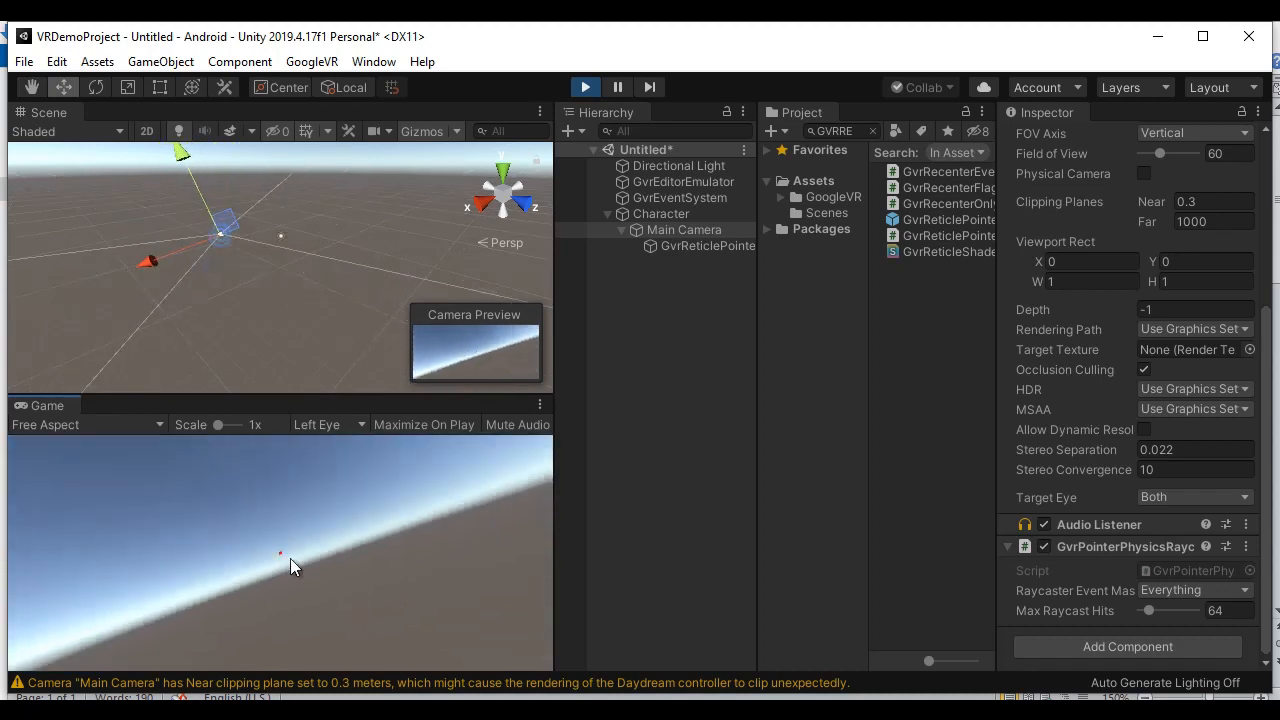
click(585, 88)
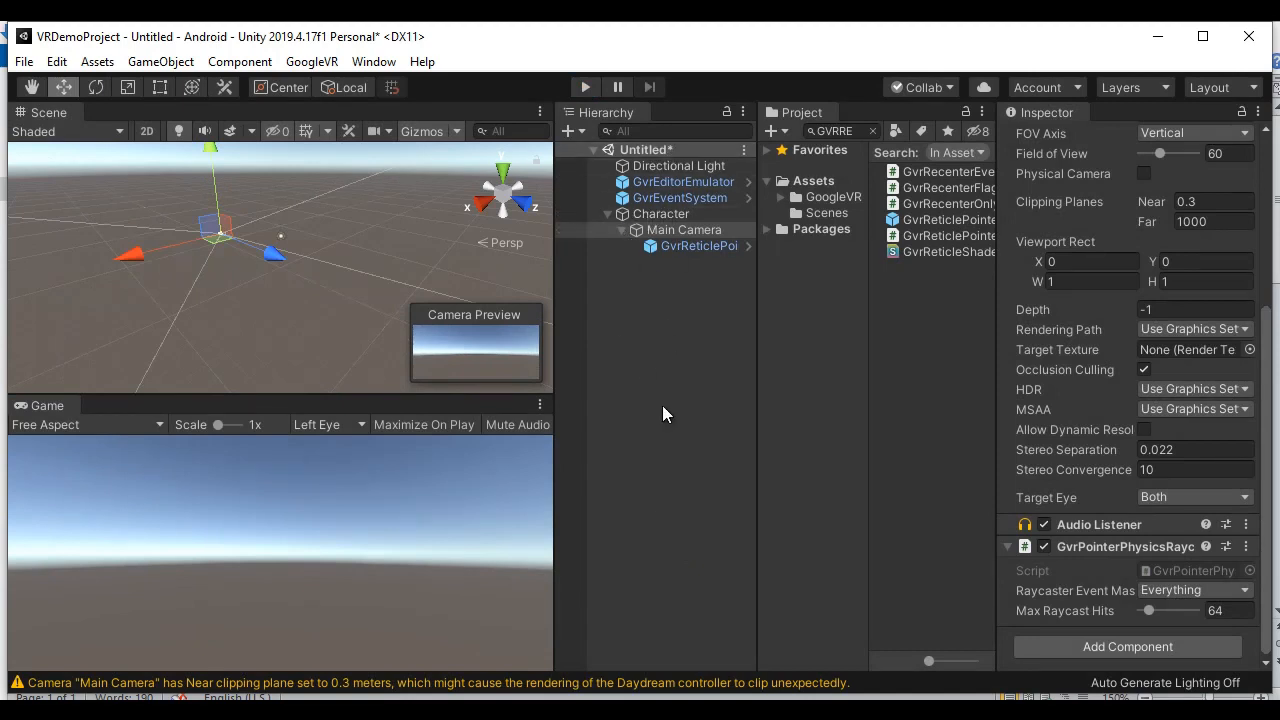
- Save the scene as SampleScene2 in the Assets Scenes folder
click(24, 62)
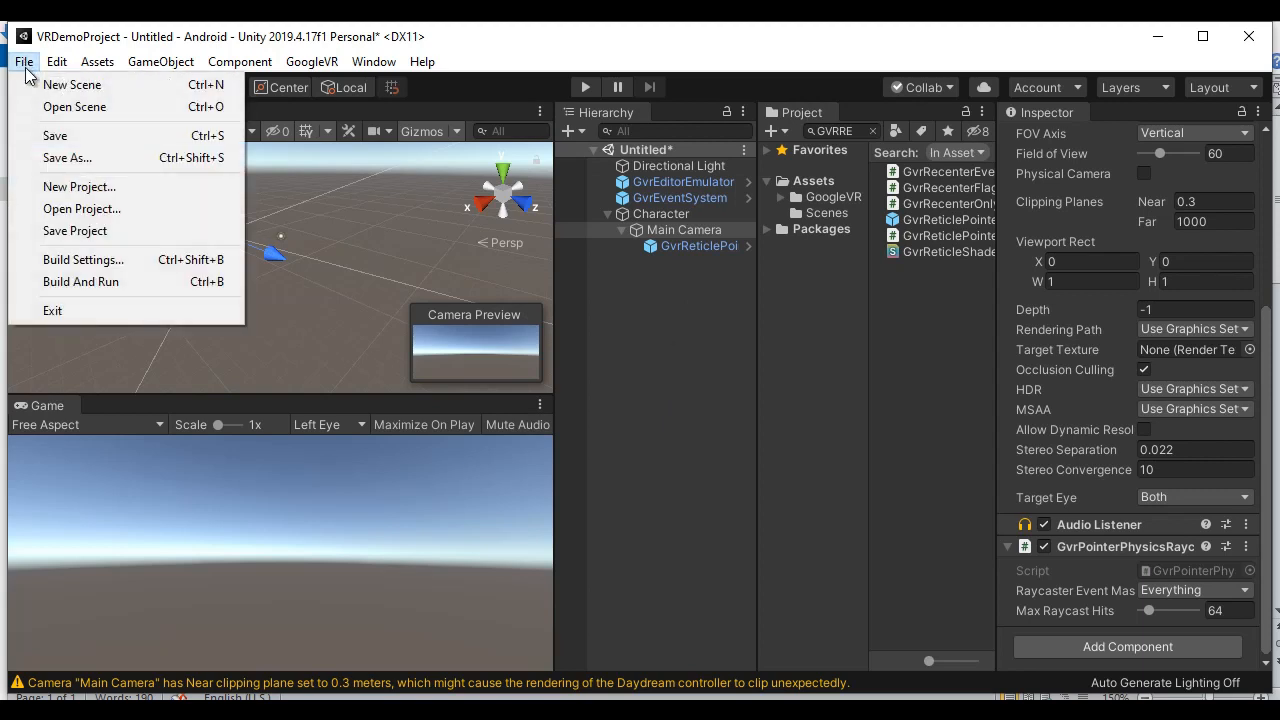
click(80, 157)
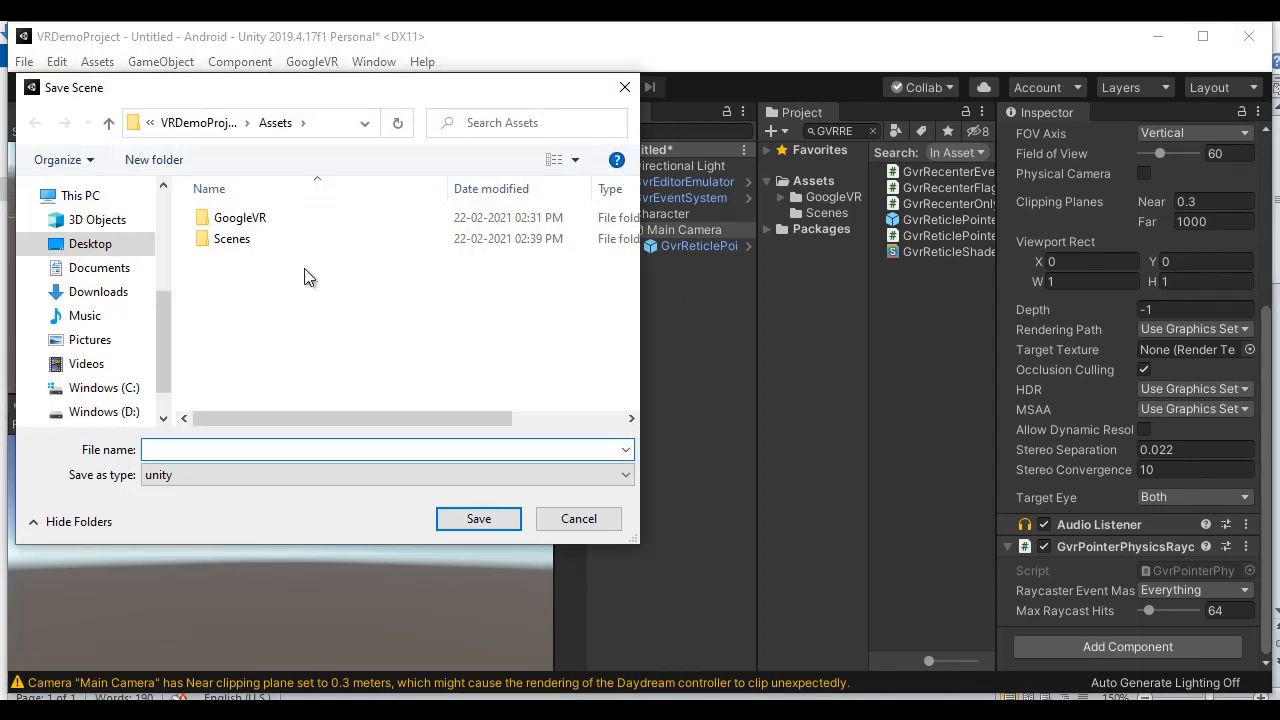
double_click(259, 249)
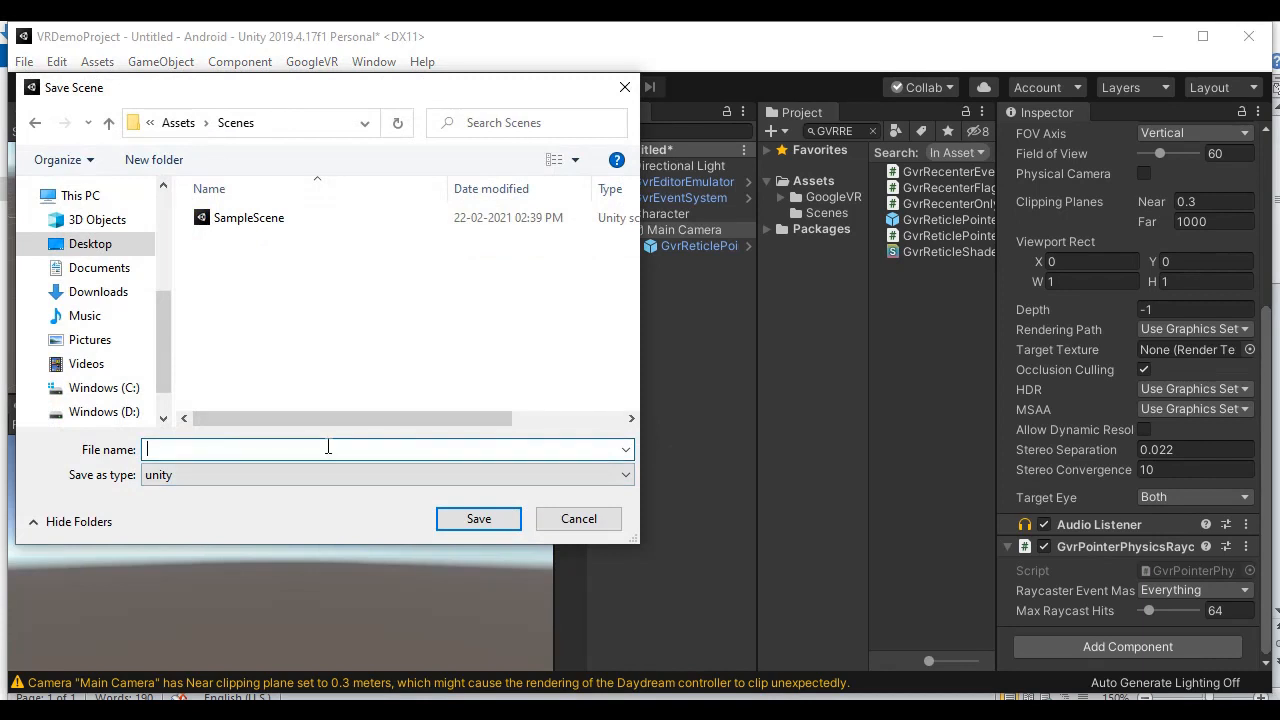
text(Sample)
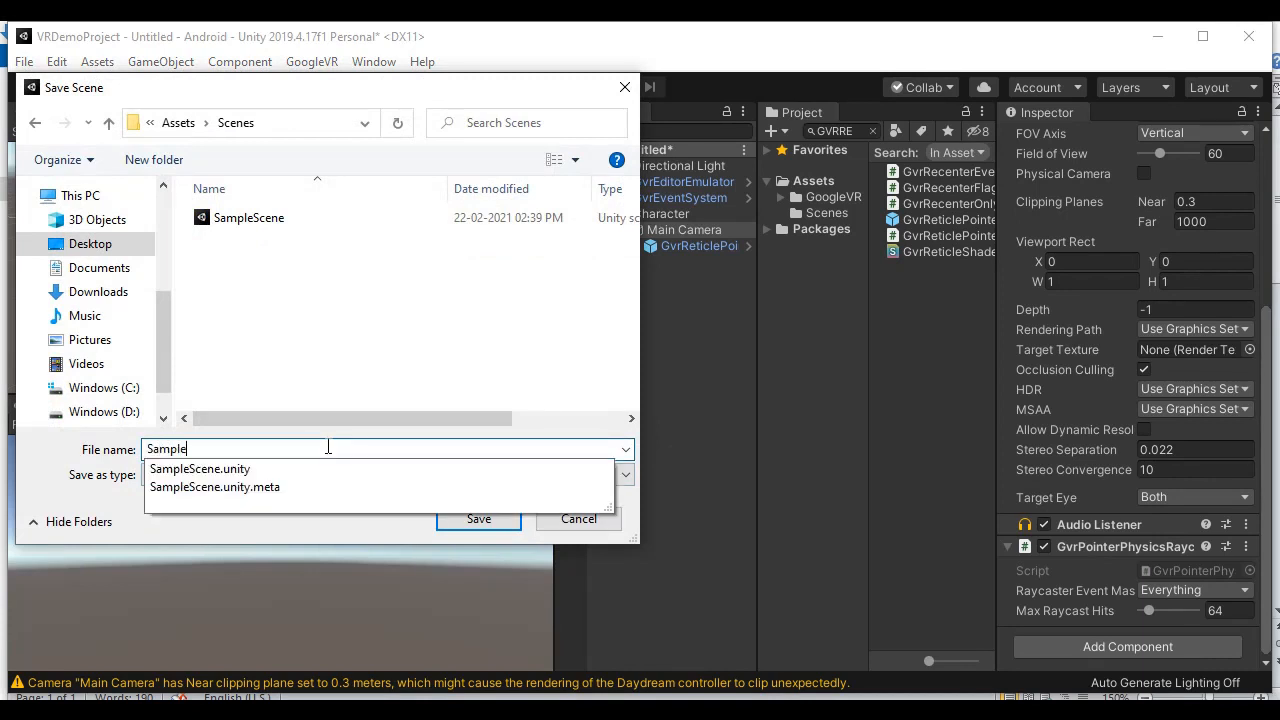
text(Scene2)
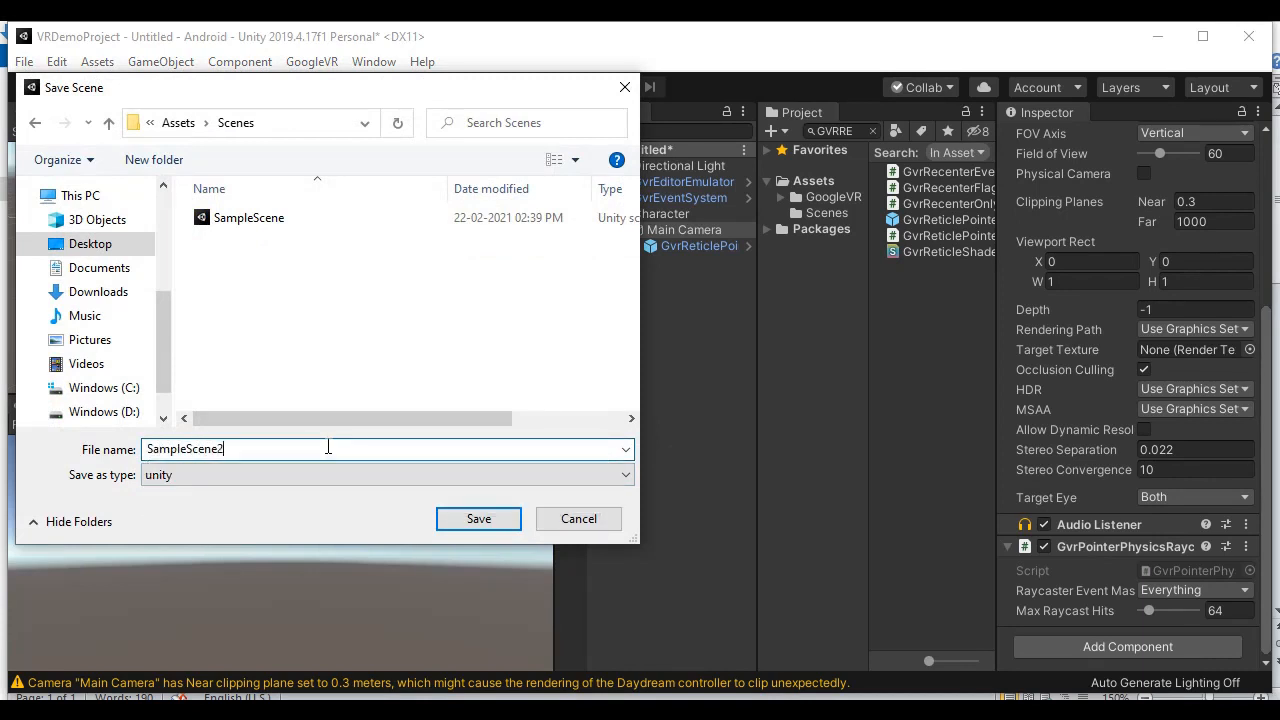
click(484, 518)
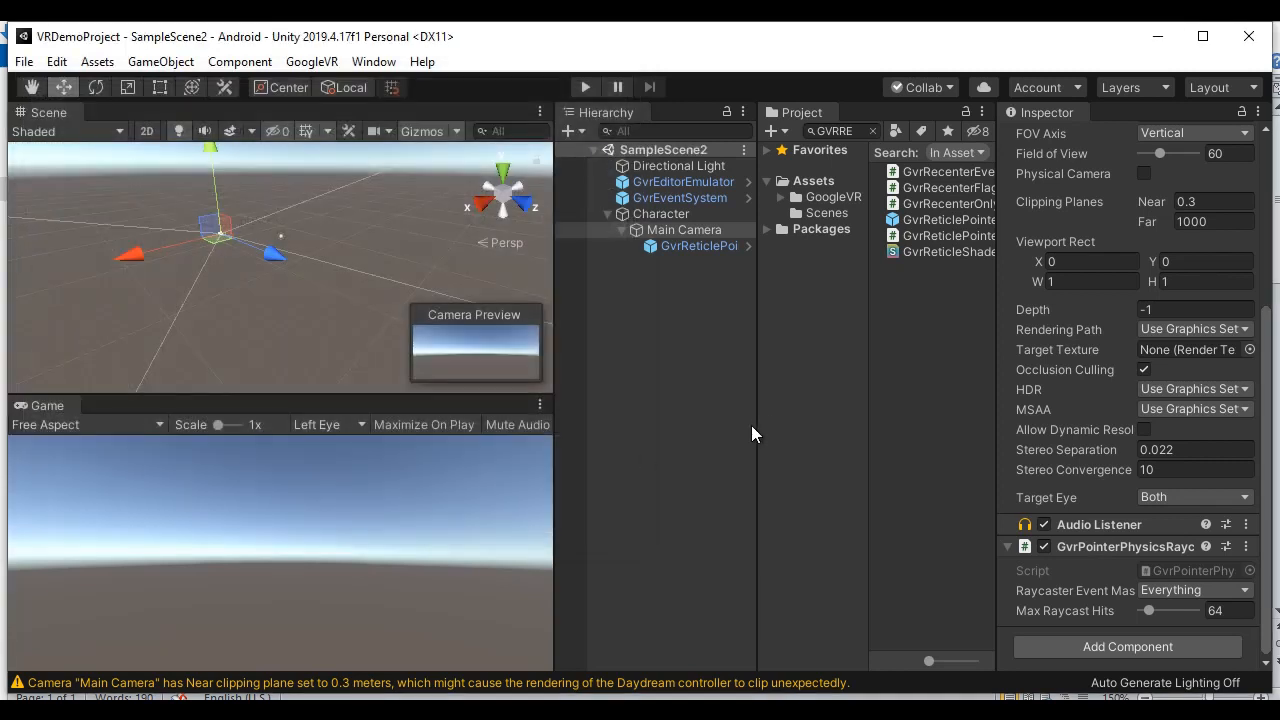
- Switch to the Word notes and review the steps for converting a Unity project to VR, especially steps 6 to 11
click(575, 712)
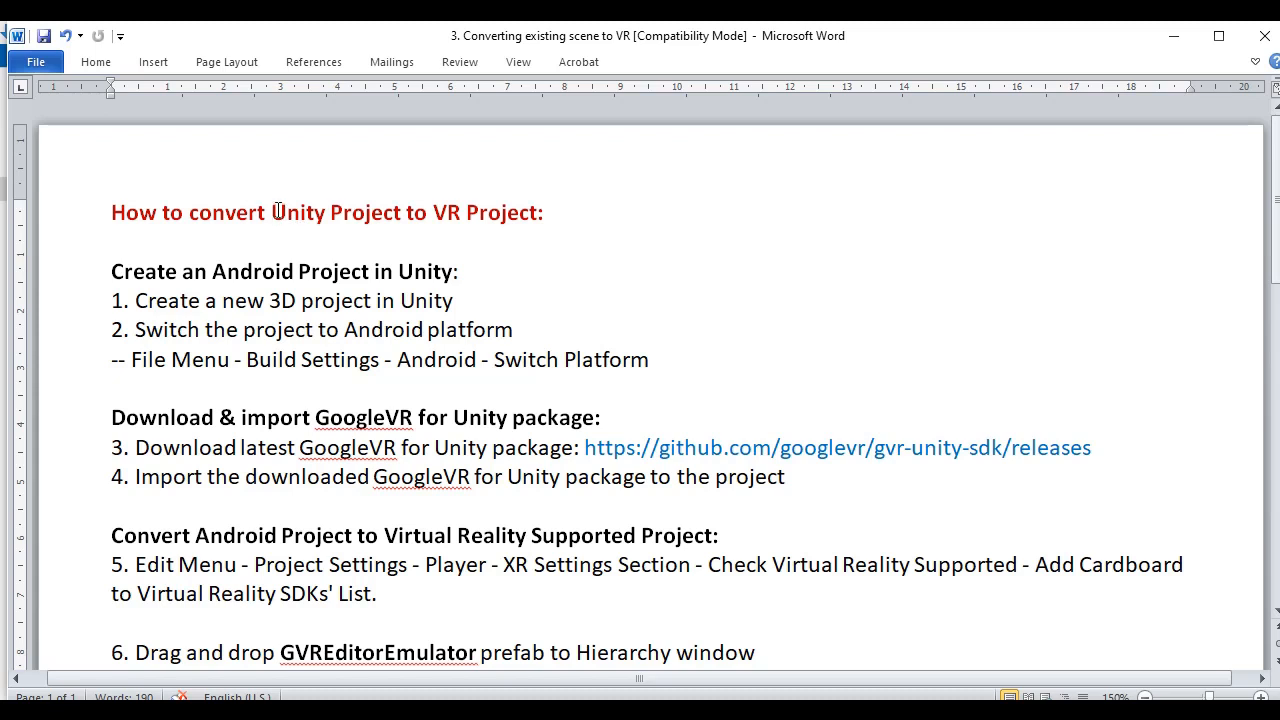
drag(272, 213, 527, 215)
click(674, 352)
scroll(637, 517, down, 4)
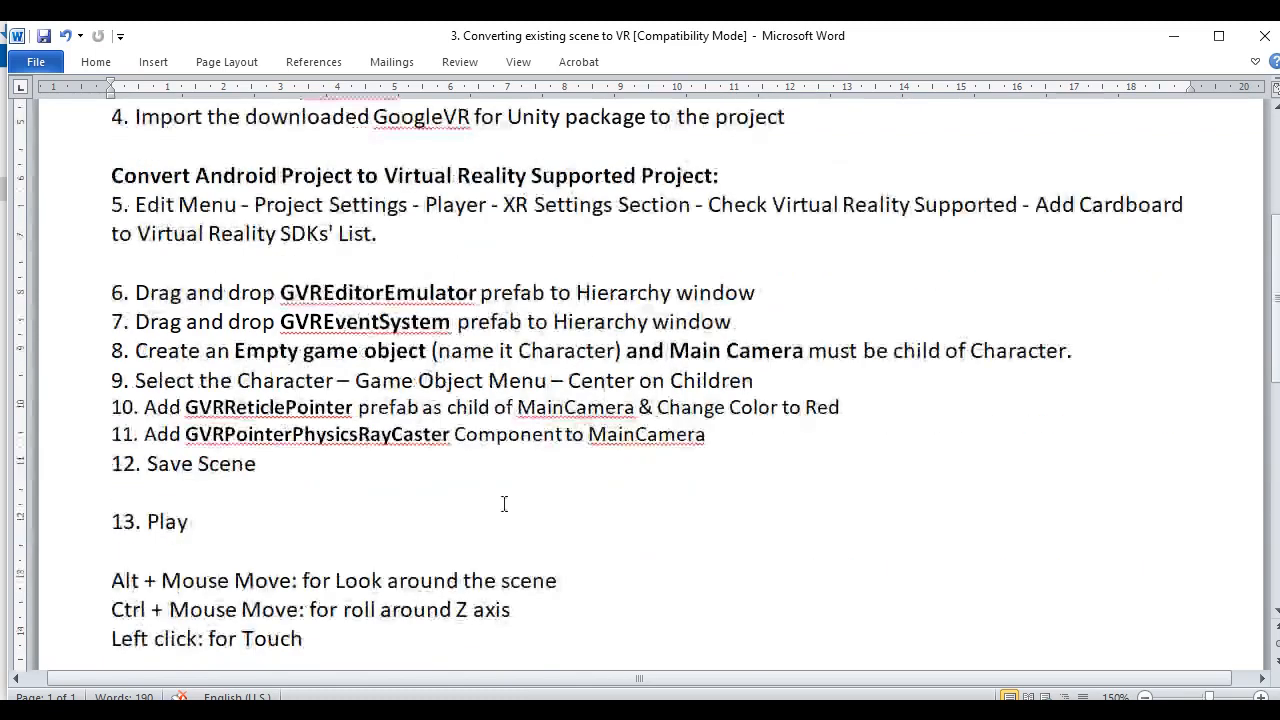
drag(94, 292, 94, 434)
click(535, 511)
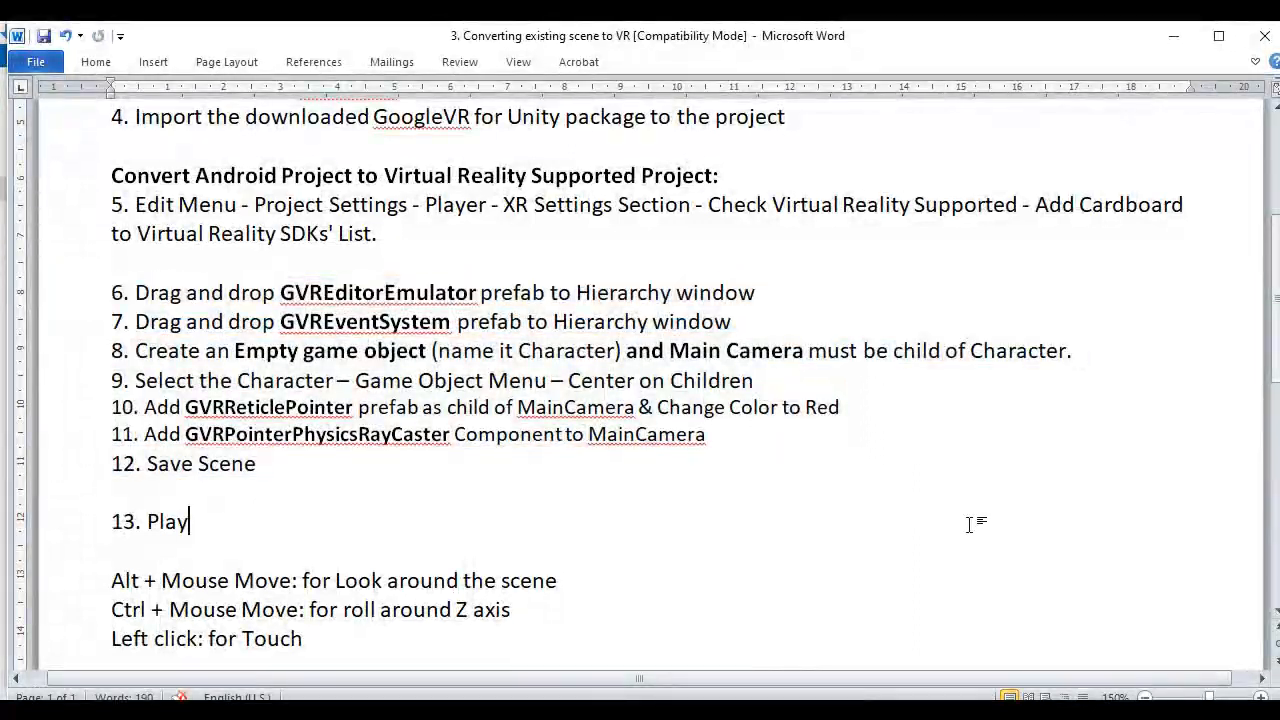
- Minimize the Word notes and the Unity editor to show the desktop
click(1174, 36)
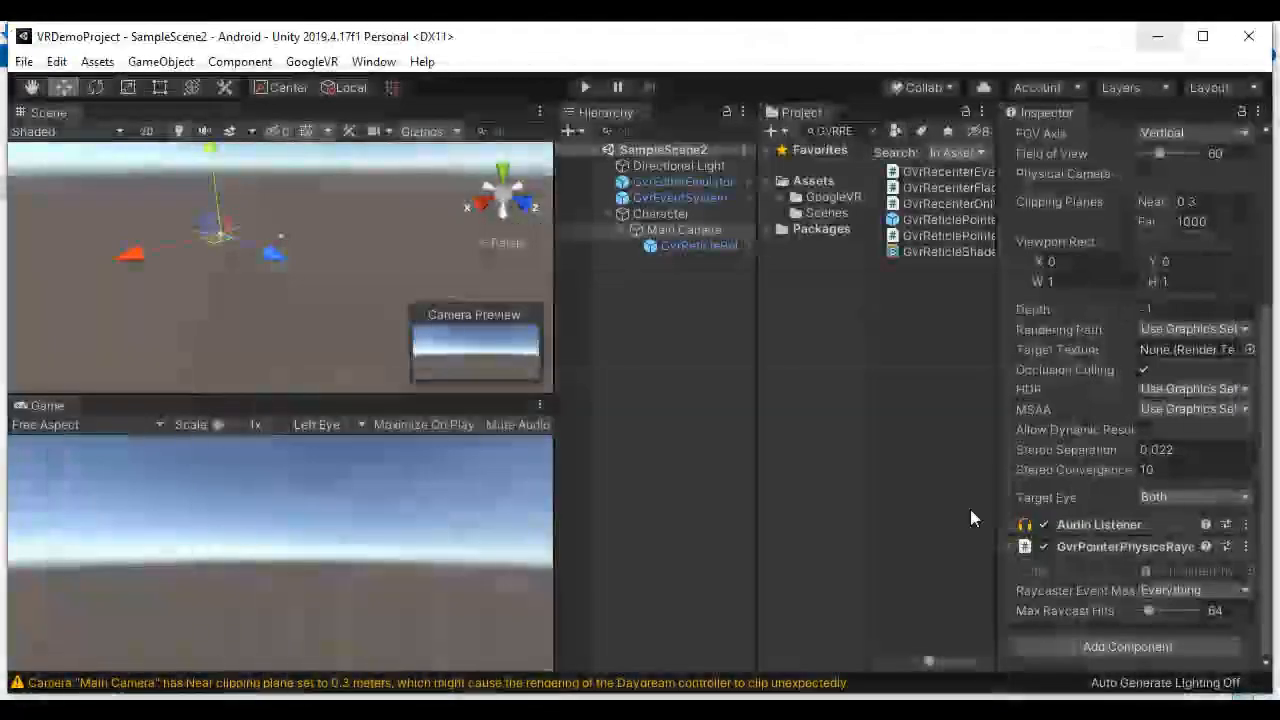
click(1158, 36)
click(1166, 35)
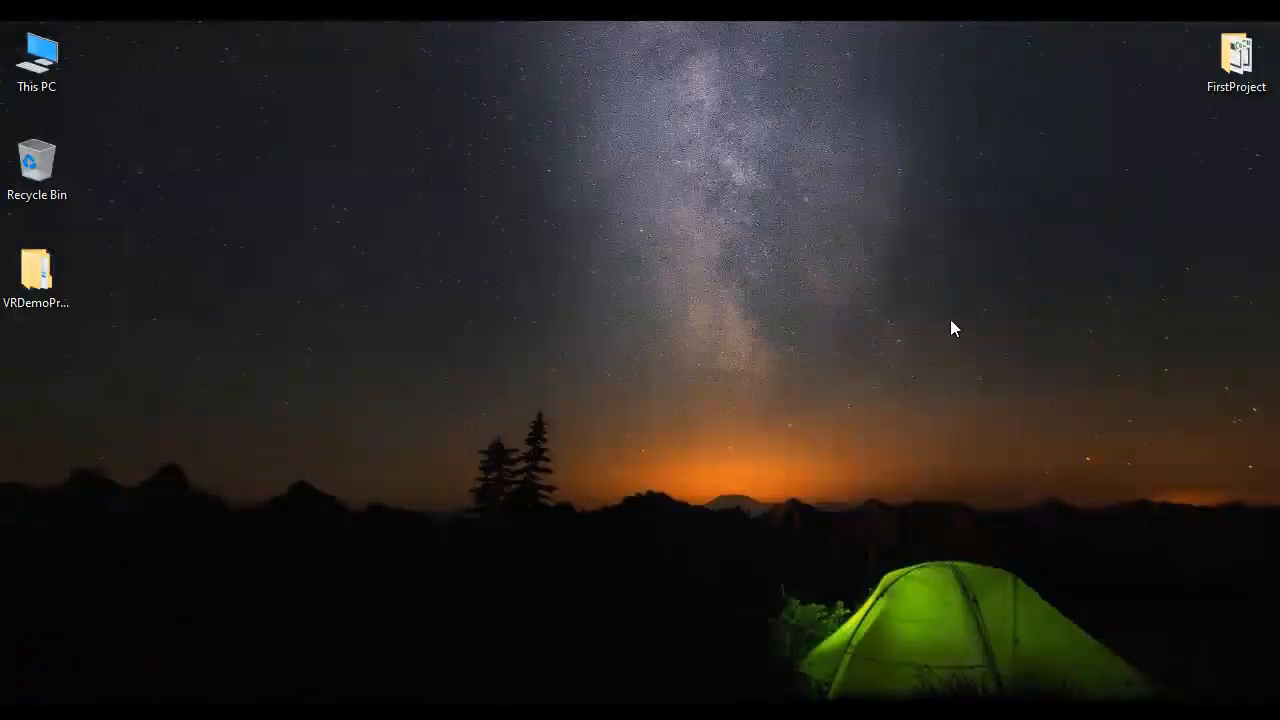